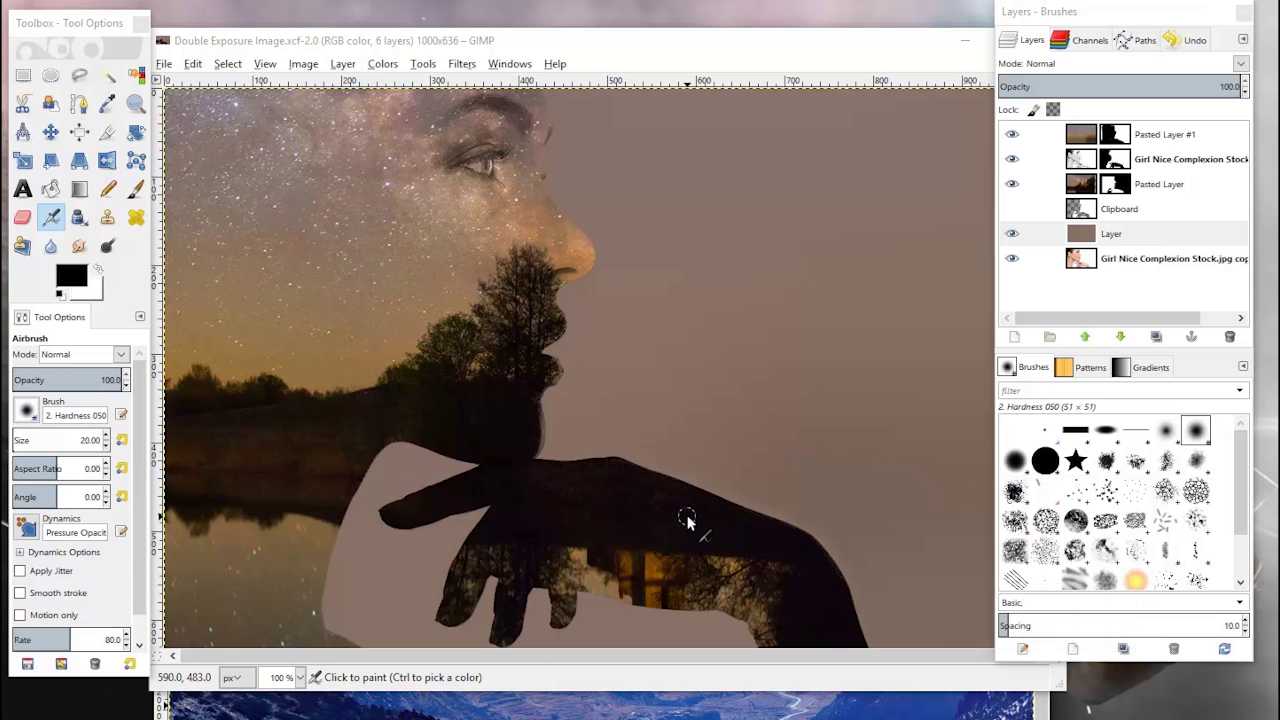
# Scroll up and down through the 1 Million View Giveaway page
pyautogui.moveTo(608, 30); pyautogui.dragTo(624, 9)
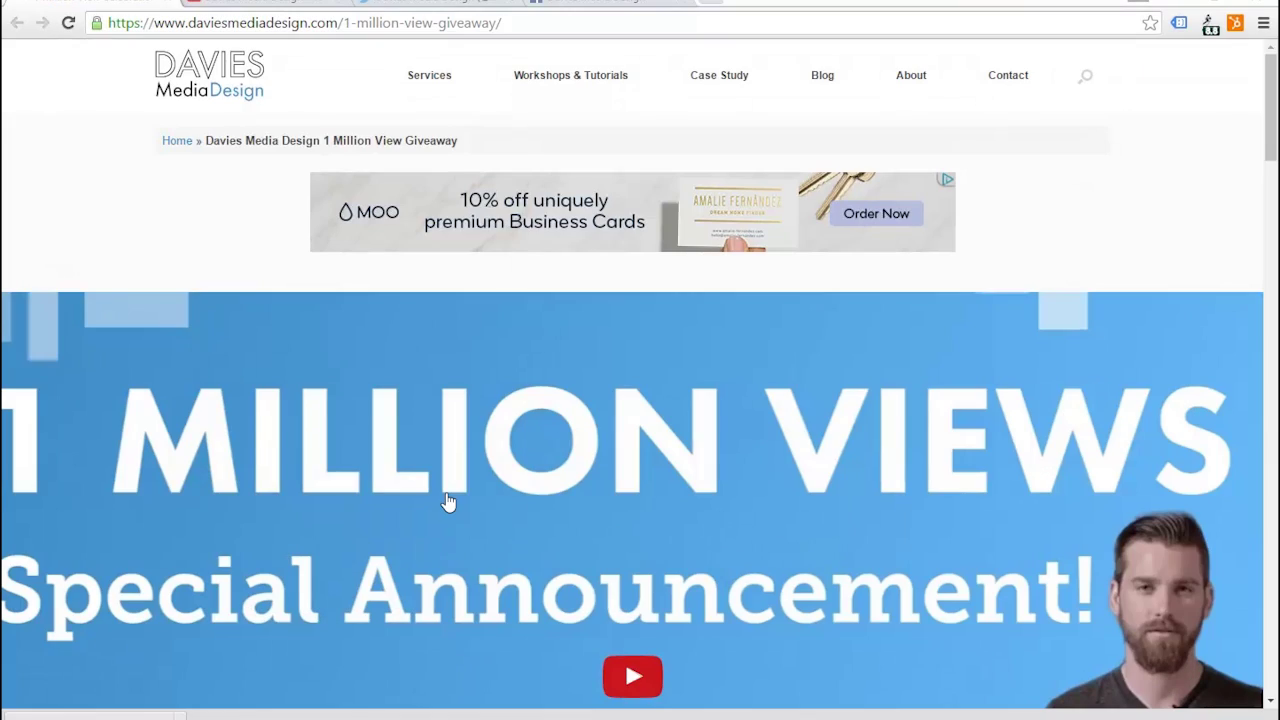
pyautogui.moveTo(394, 60)
pyautogui.scroll(-2, 257, 468)
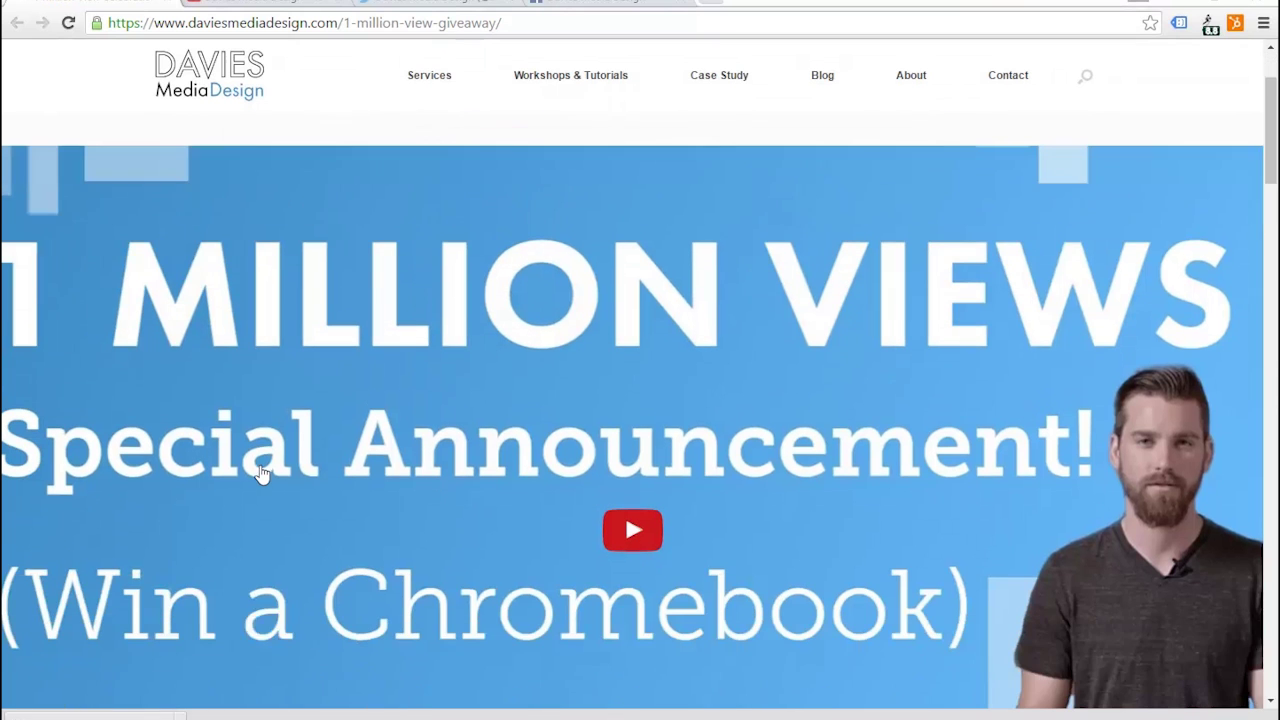
pyautogui.scroll(2, 265, 462)
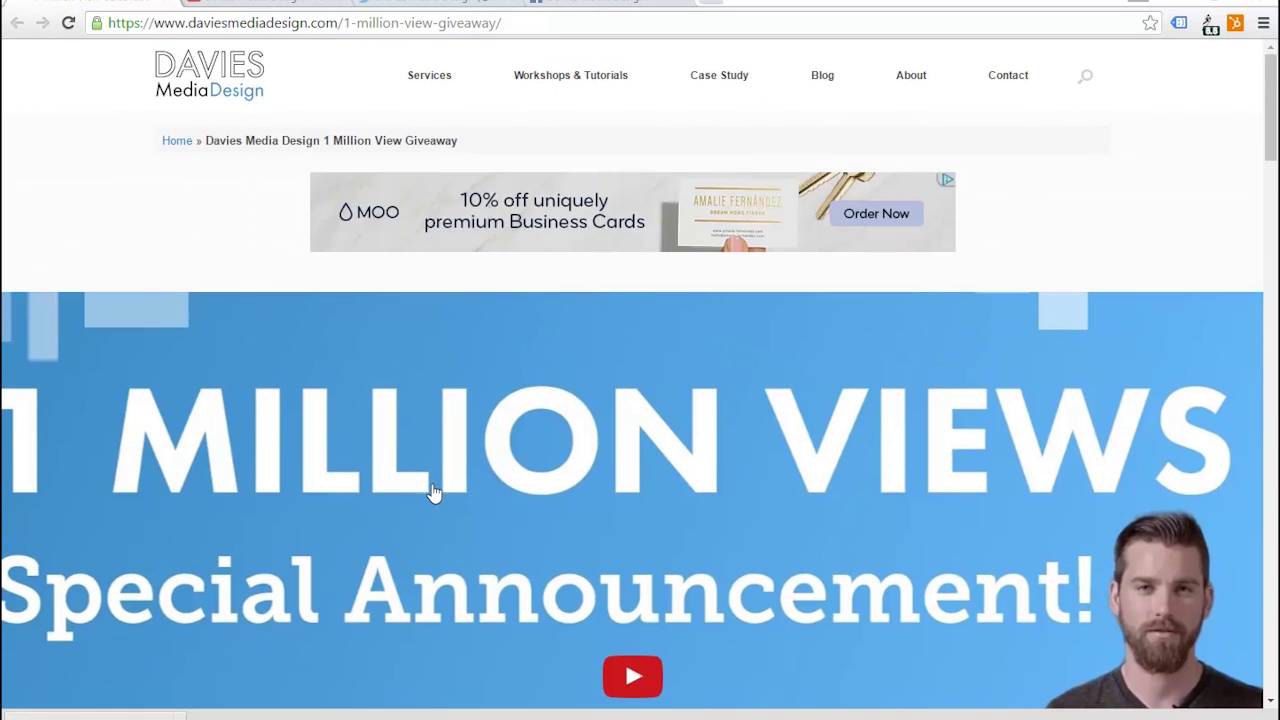
pyautogui.scroll(-3, 534, 400)
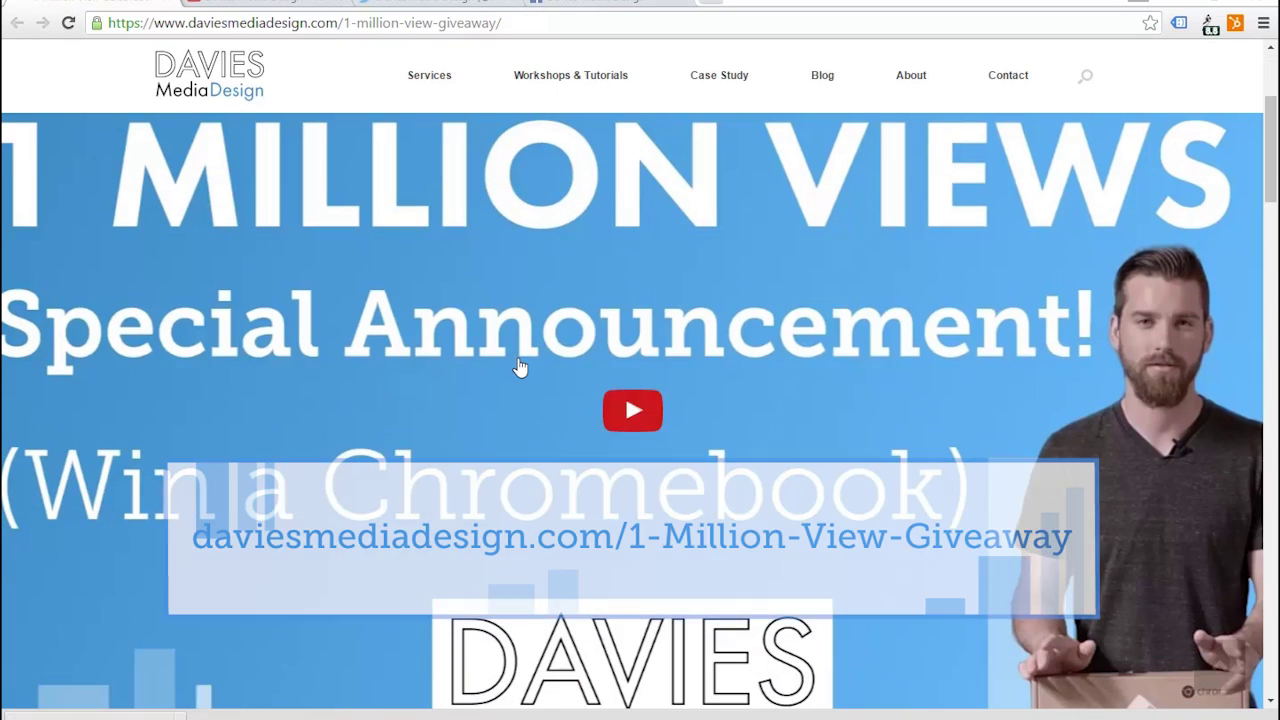
pyautogui.scroll(2, 592, 428)
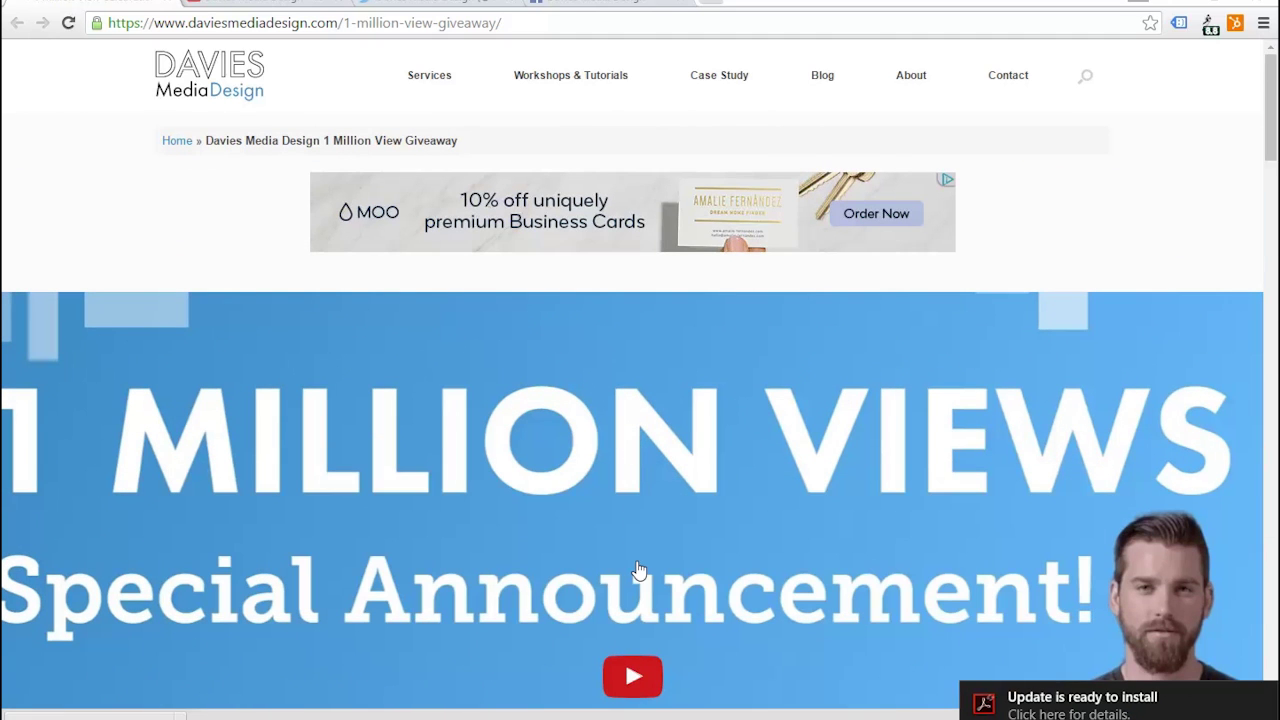
pyautogui.scroll(-2, 736, 460)
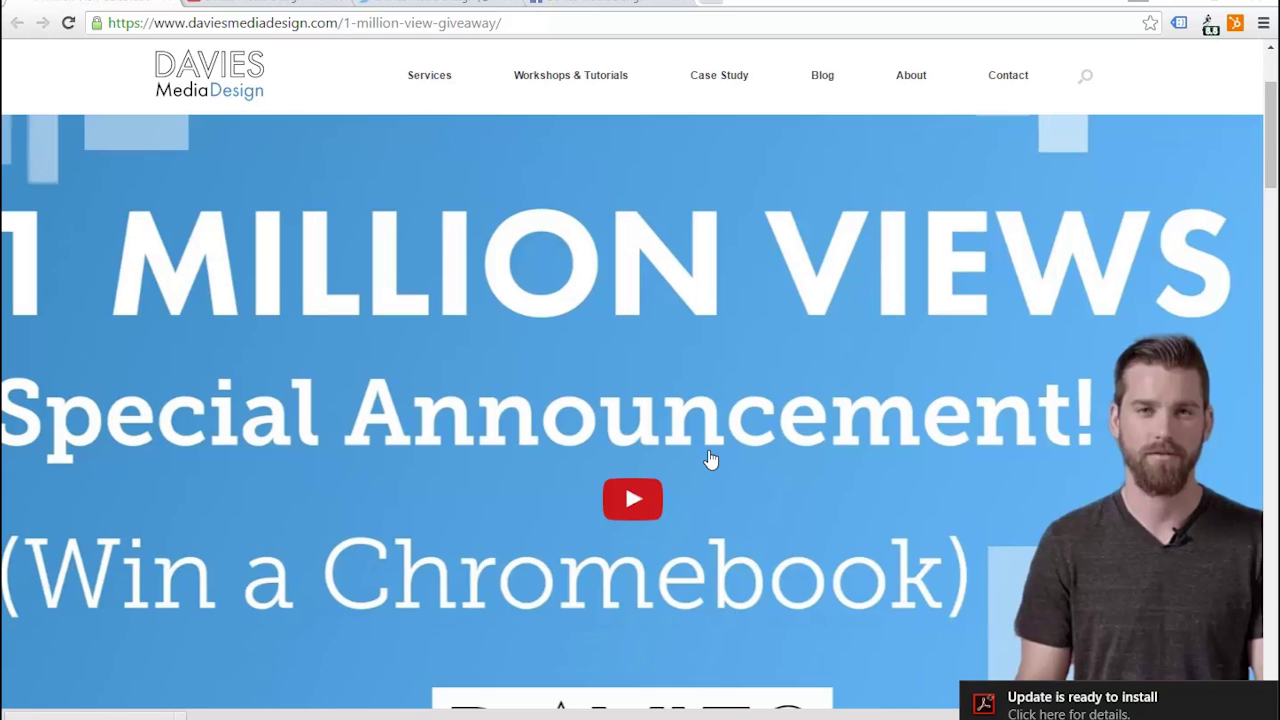
pyautogui.scroll(-4, 1249, 124)
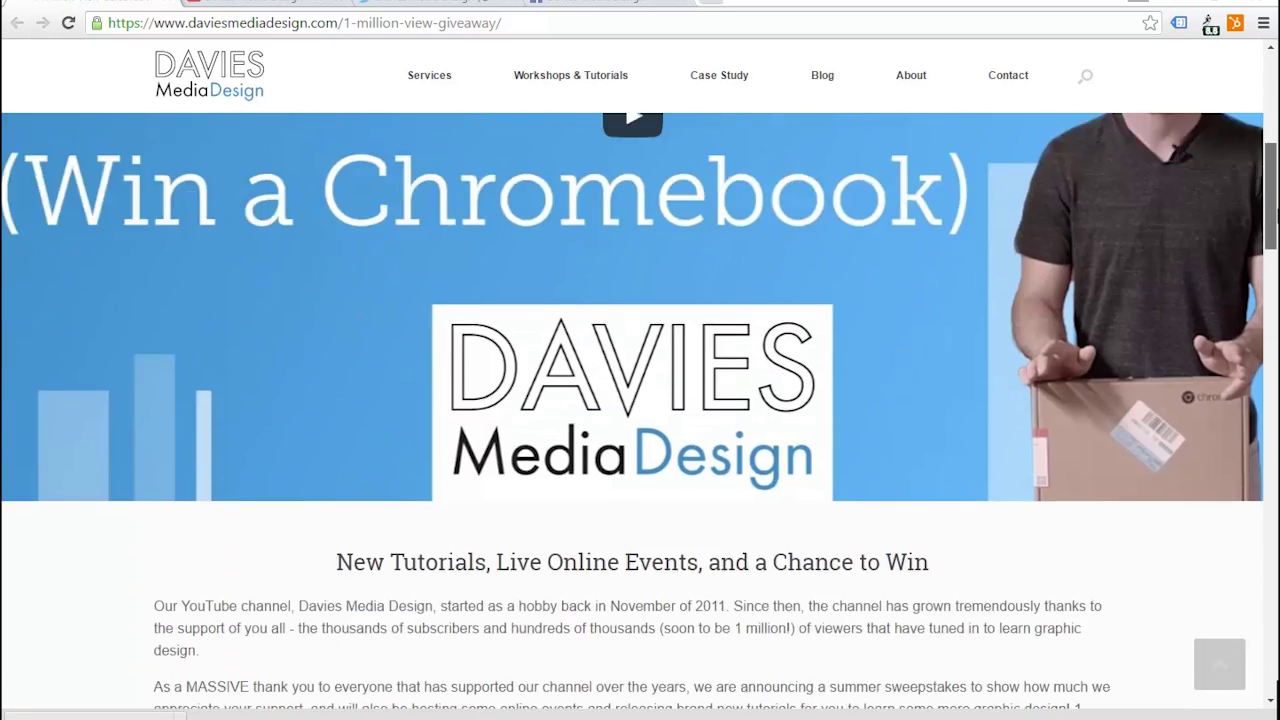
pyautogui.scroll(5, 1249, 124)
pyautogui.scroll(-3, 1249, 124)
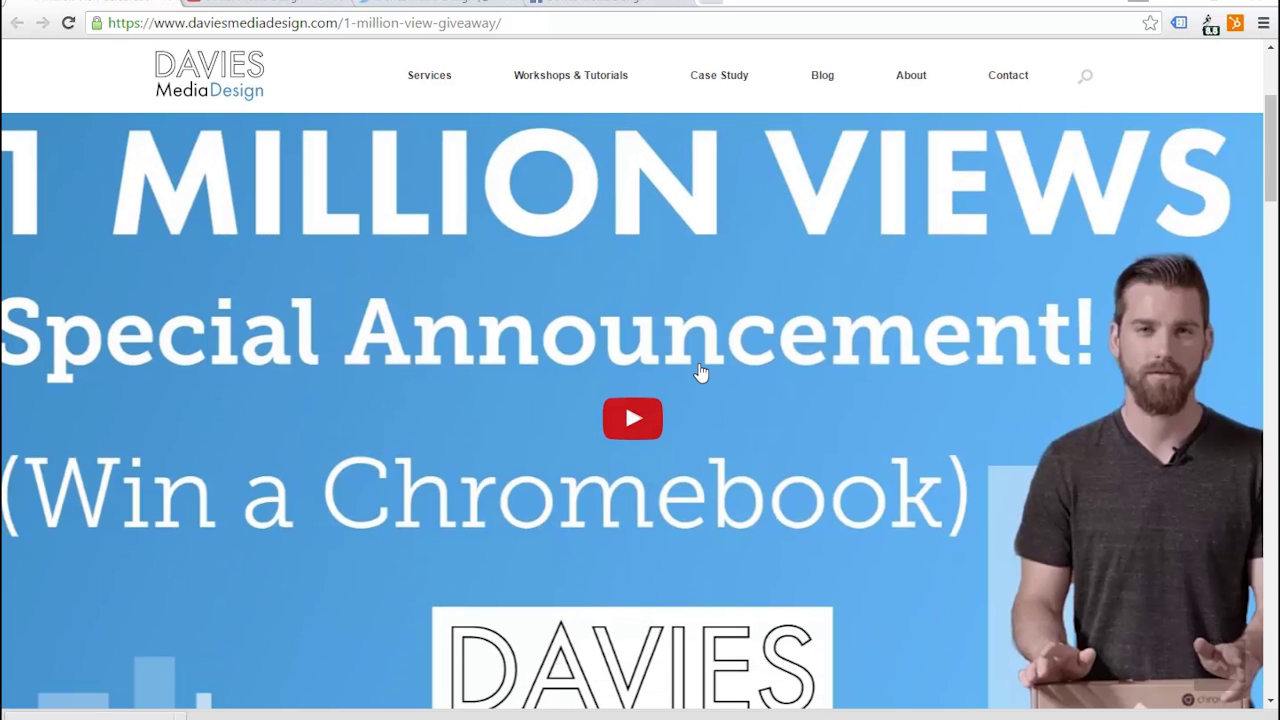
pyautogui.scroll(-1, 1253, 170)
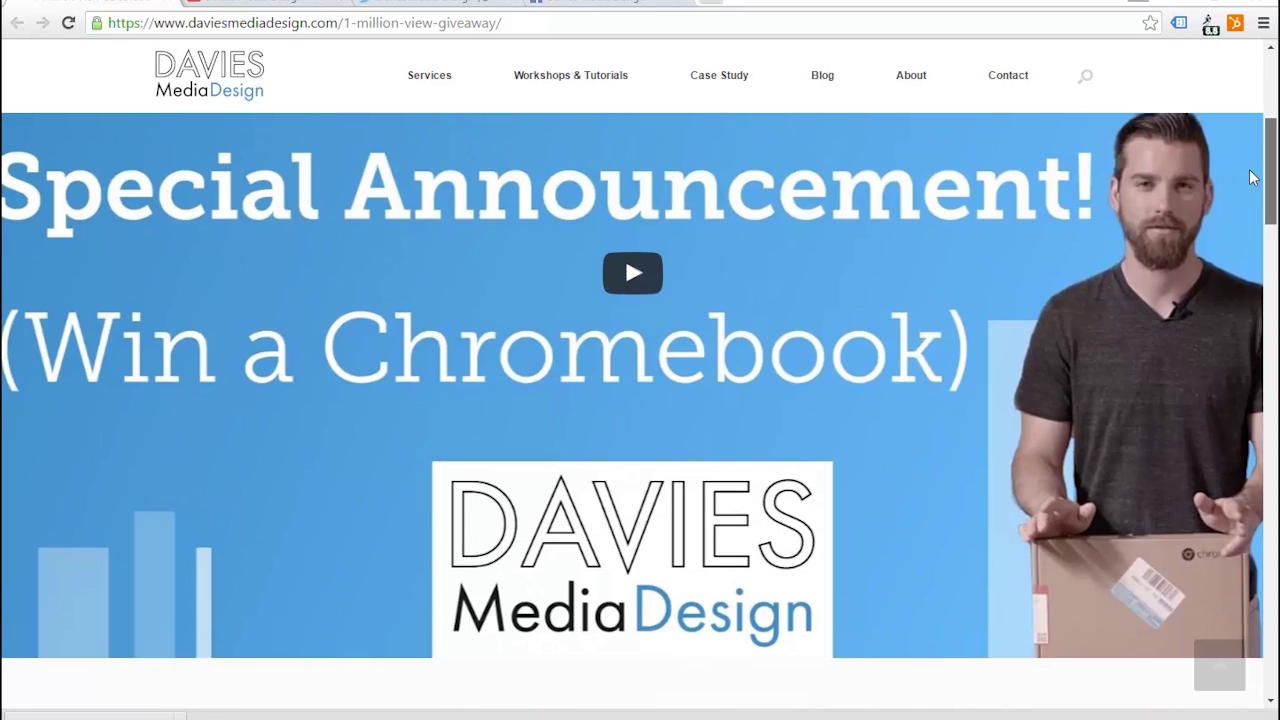
pyautogui.scroll(2, 1250, 160)
pyautogui.scroll(-3, 1245, 165)
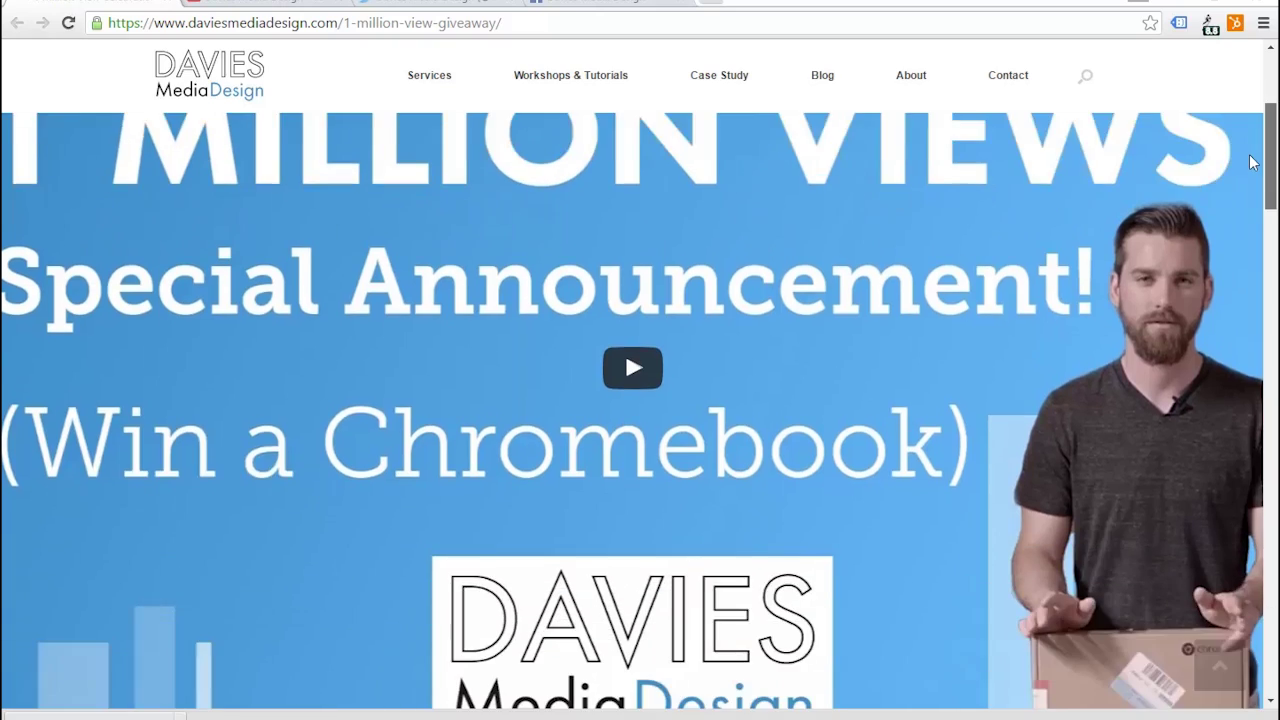
pyautogui.scroll(-7, 1220, 220)
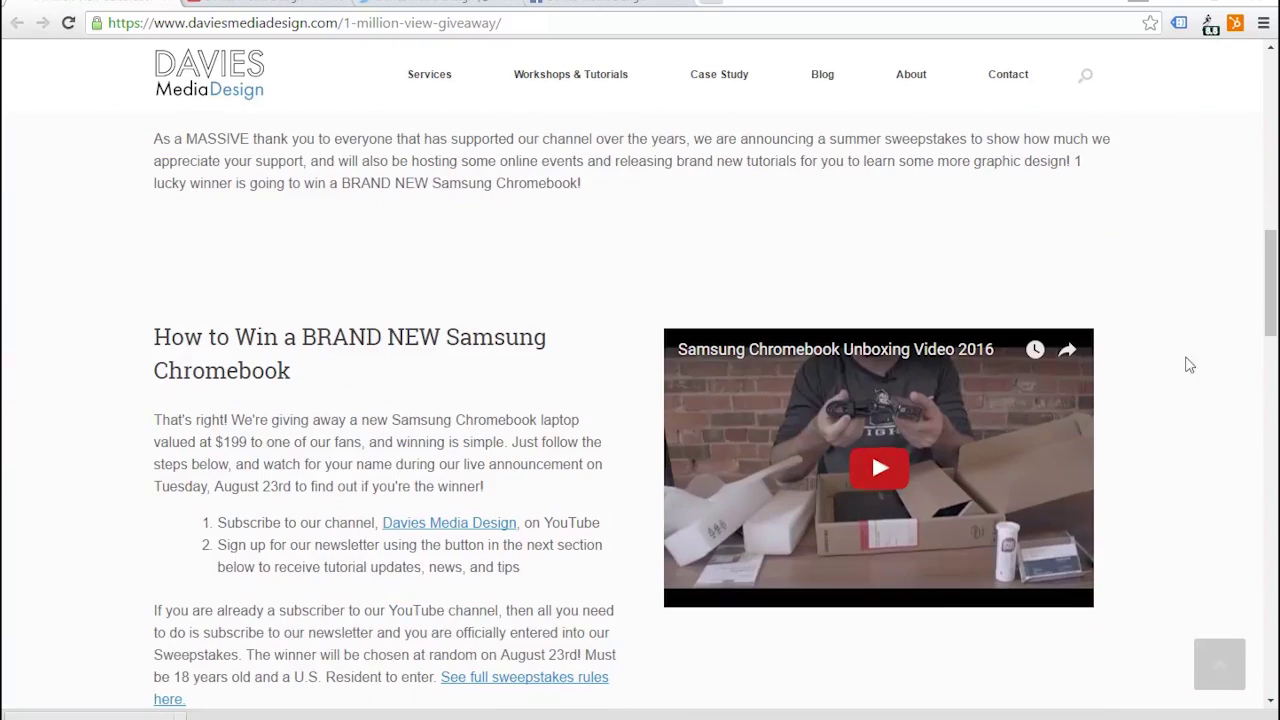
# Browse the channel's YouTube page, then move on to its Twitter and Facebook pages
pyautogui.moveTo(1274, 288); pyautogui.dragTo(1199, 444)
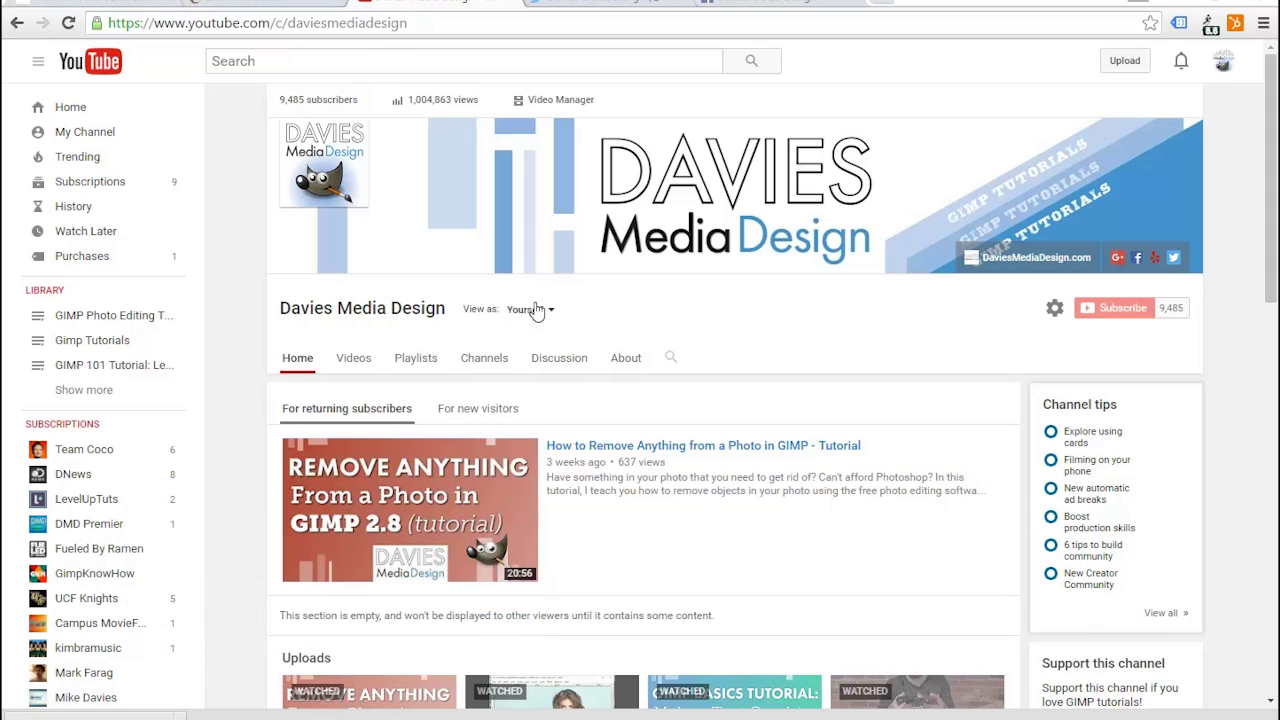
pyautogui.scroll(-2, 640, 322)
pyautogui.scroll(-6, 650, 324)
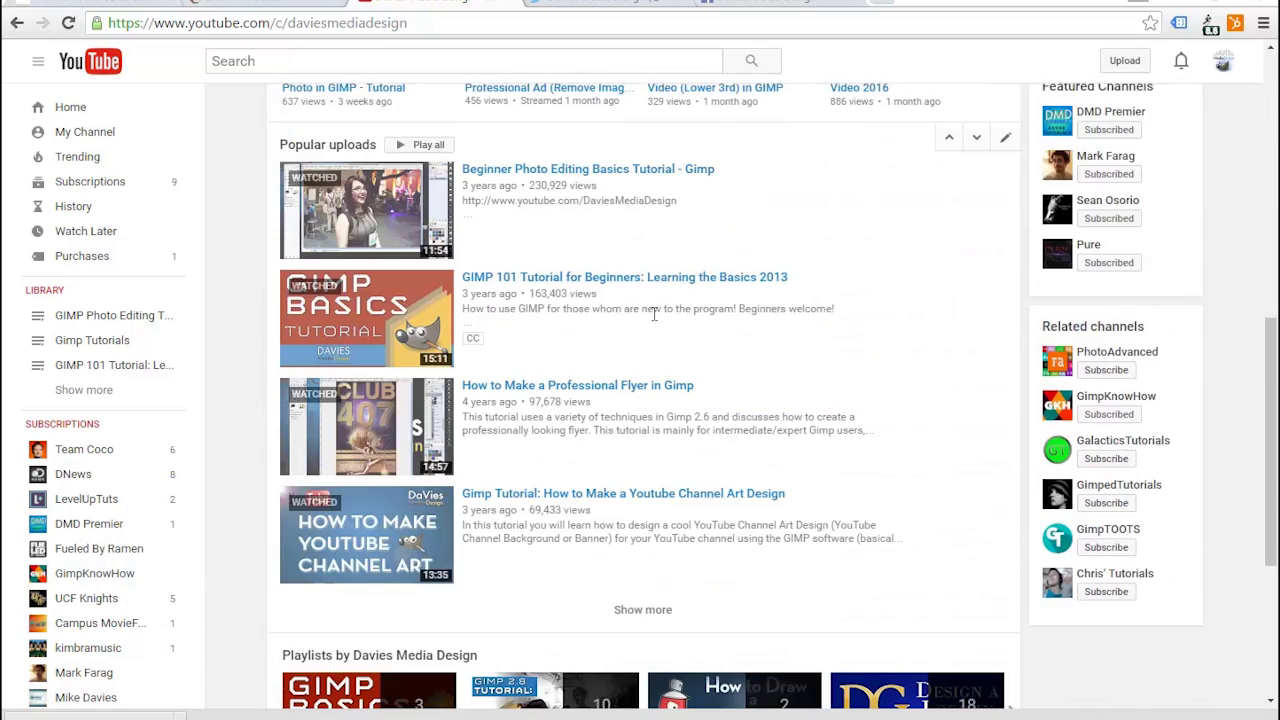
pyautogui.scroll(7, 634, 257)
pyautogui.click(605, 3)
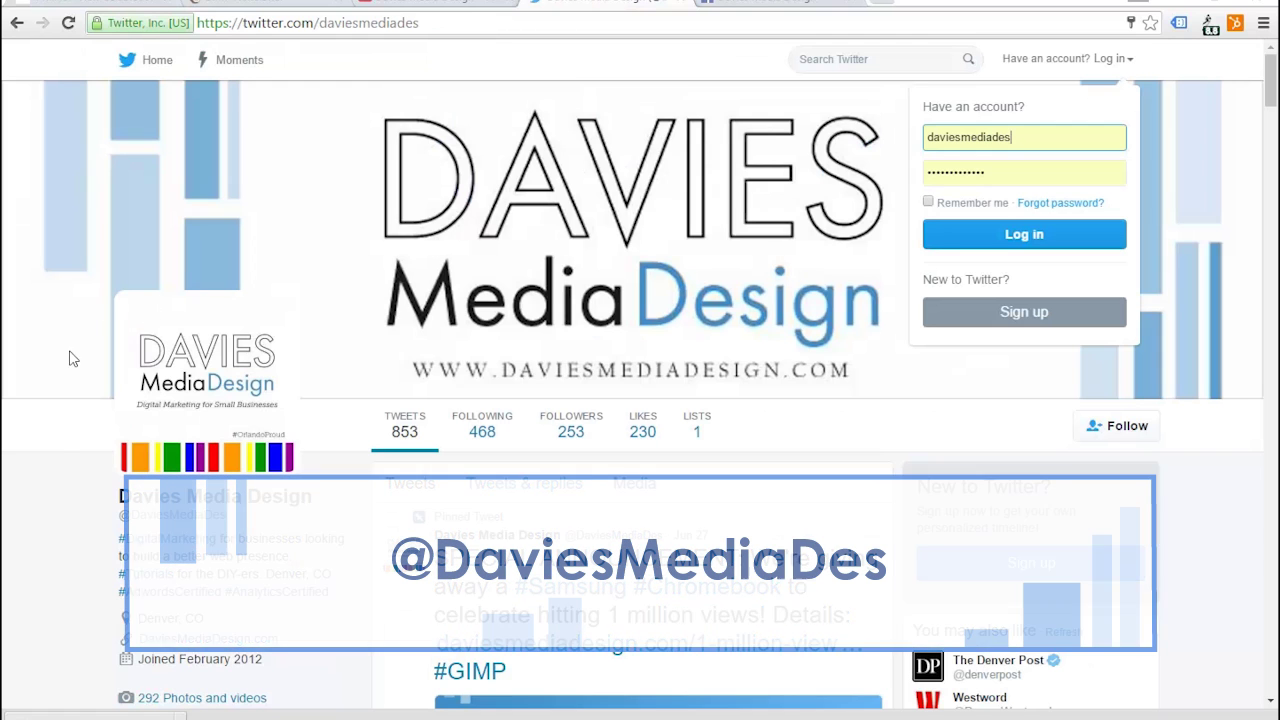
pyautogui.click(36, 541)
pyautogui.hotkey('ctrl', 'Tab')
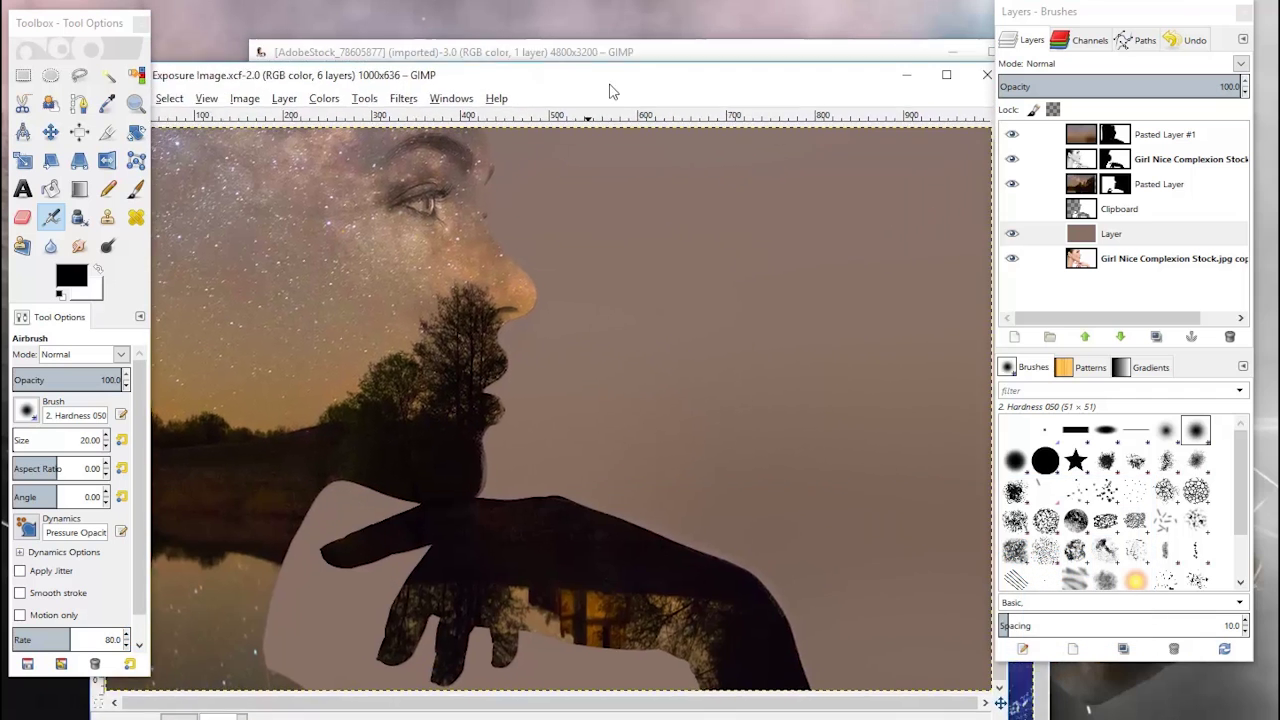
# Minimise the double-exposure window and bring the AdobeStock_78605877.jpeg portrait forward with its channels listed
pyautogui.moveTo(613, 91); pyautogui.dragTo(623, 23)
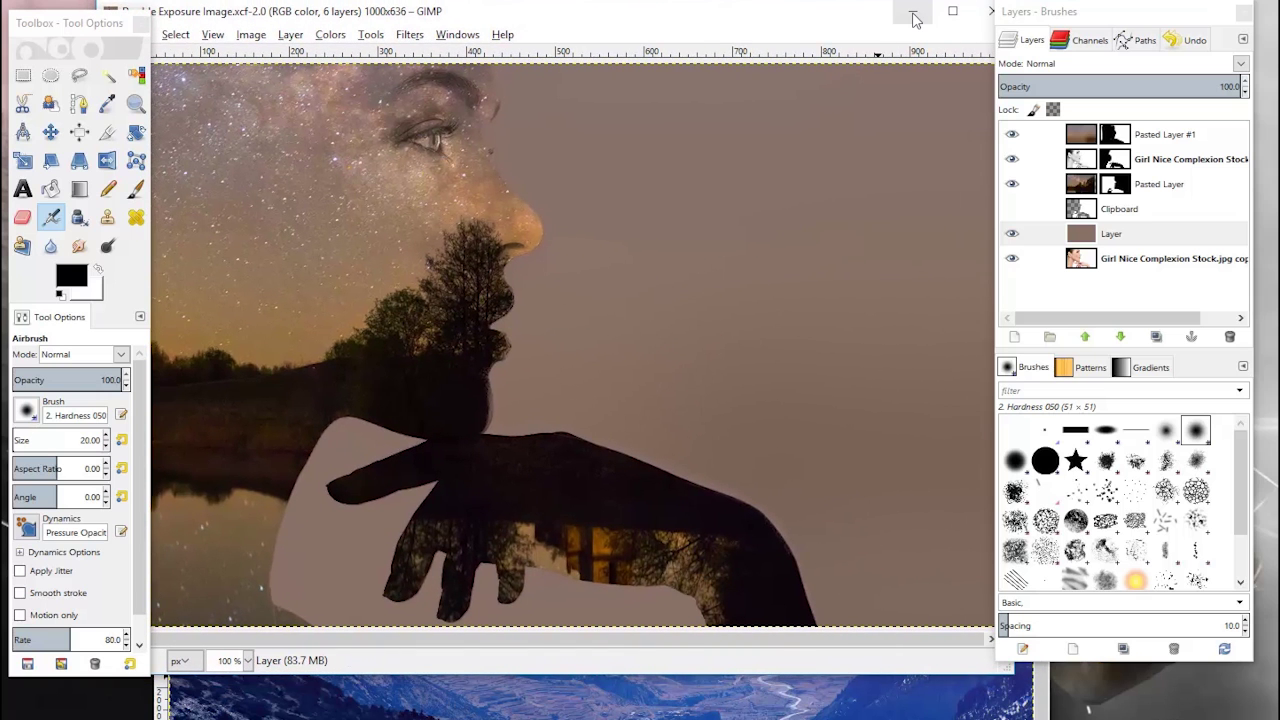
pyautogui.click(911, 11)
pyautogui.moveTo(690, 51); pyautogui.dragTo(610, 0)
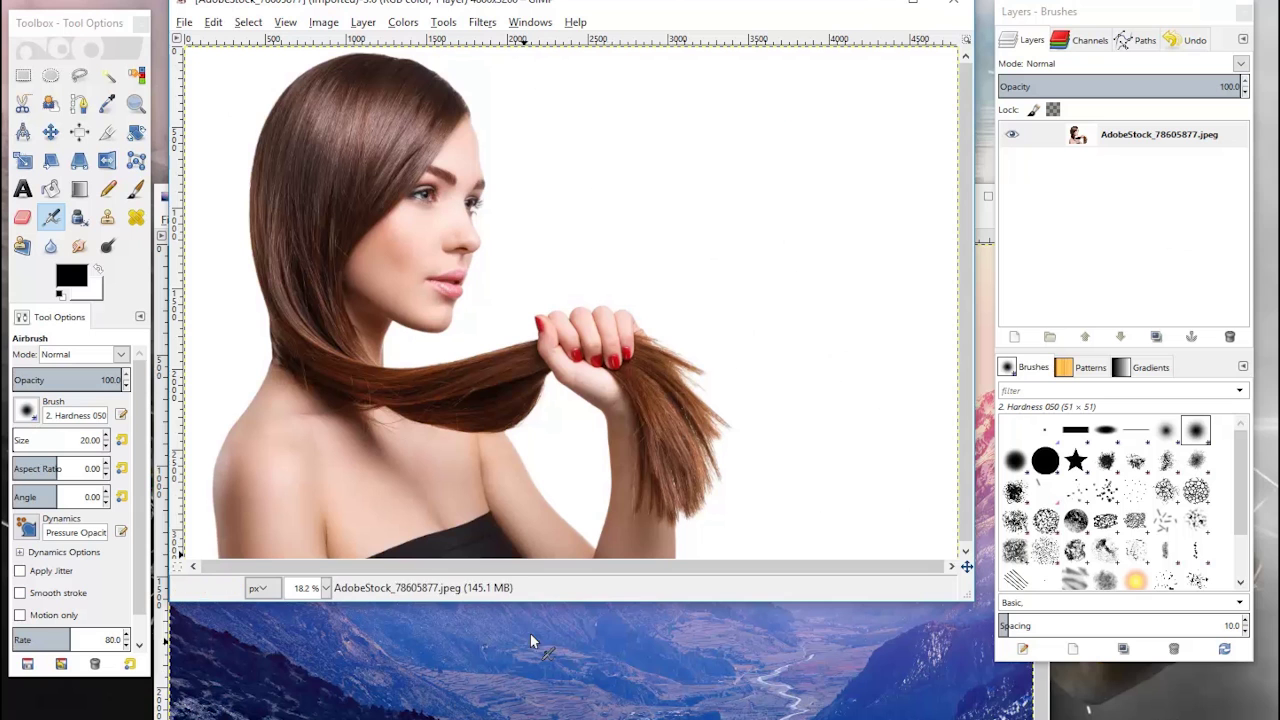
pyautogui.click(984, 224)
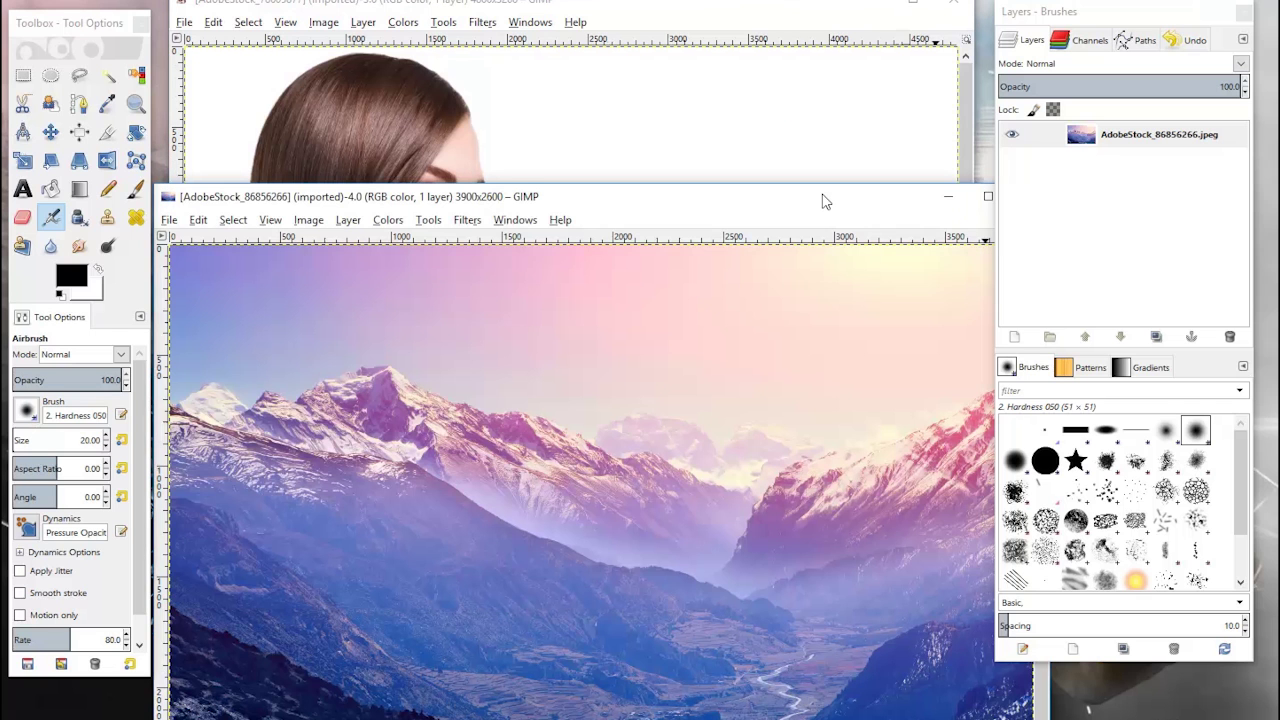
pyautogui.moveTo(822, 201); pyautogui.dragTo(823, 117)
pyautogui.moveTo(697, 6); pyautogui.dragTo(706, 41)
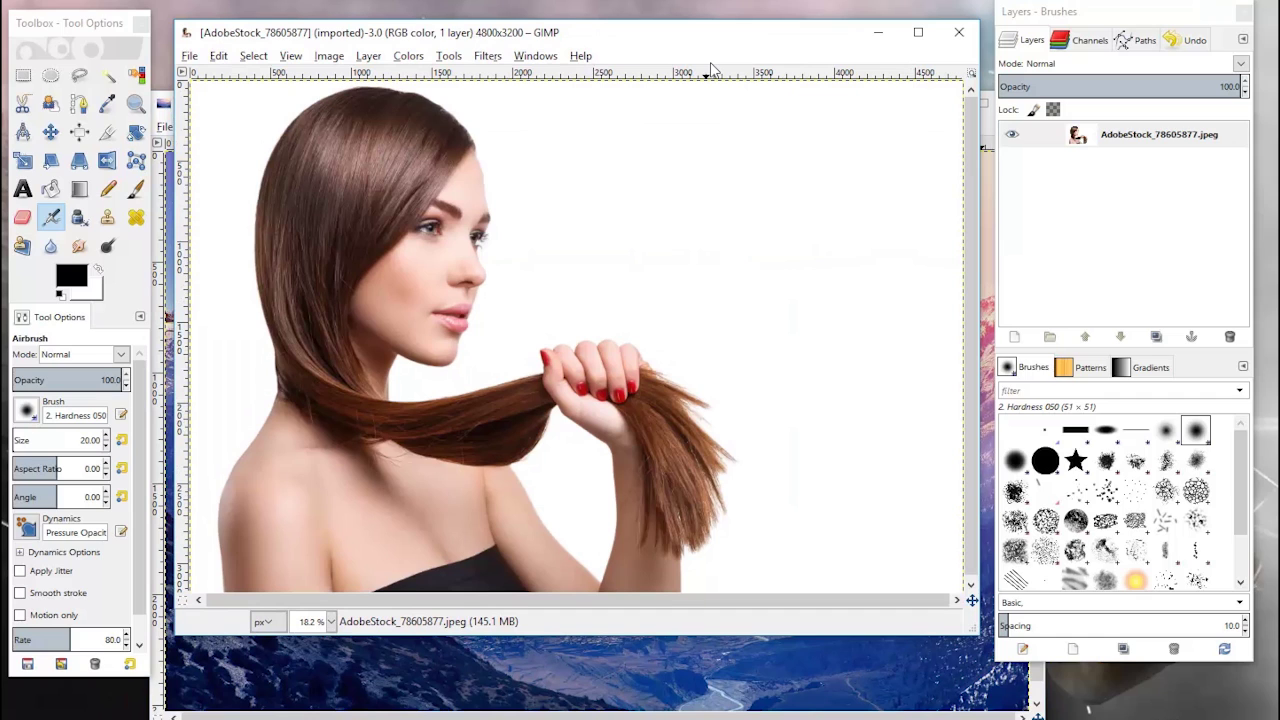
pyautogui.click(1089, 40)
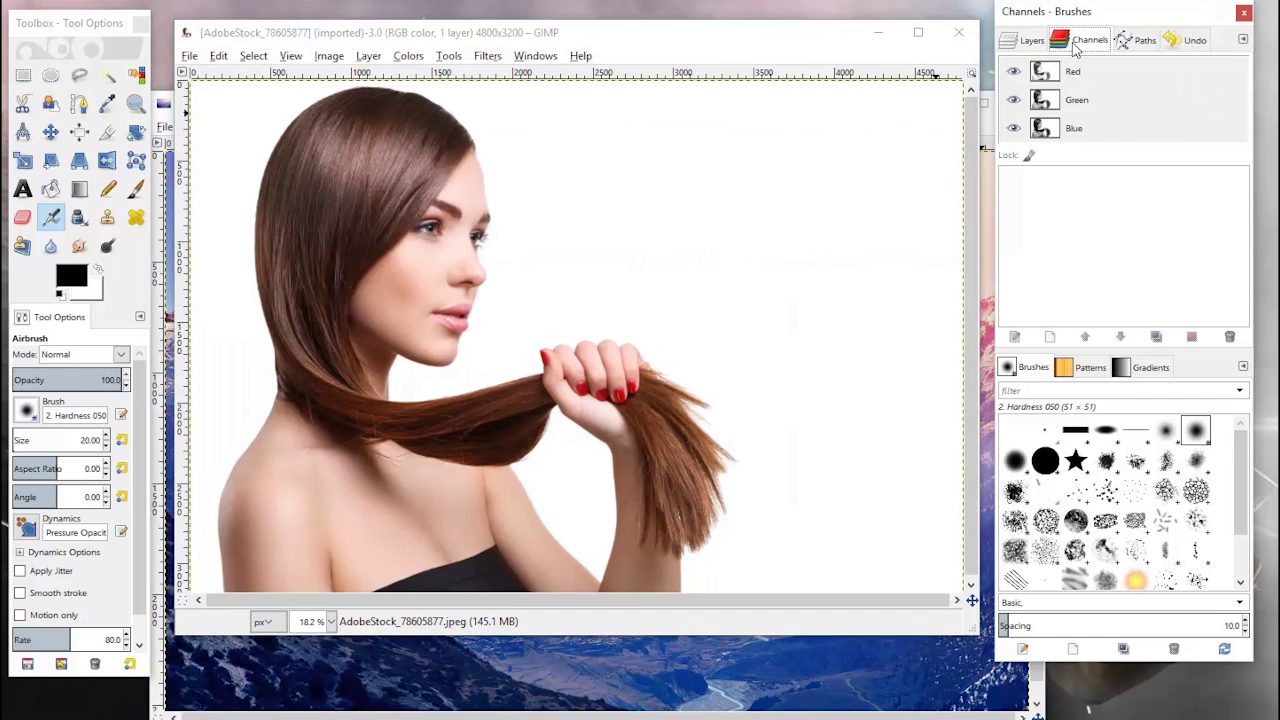
# Select only the Blue channel and duplicate it
pyautogui.click(1052, 137)
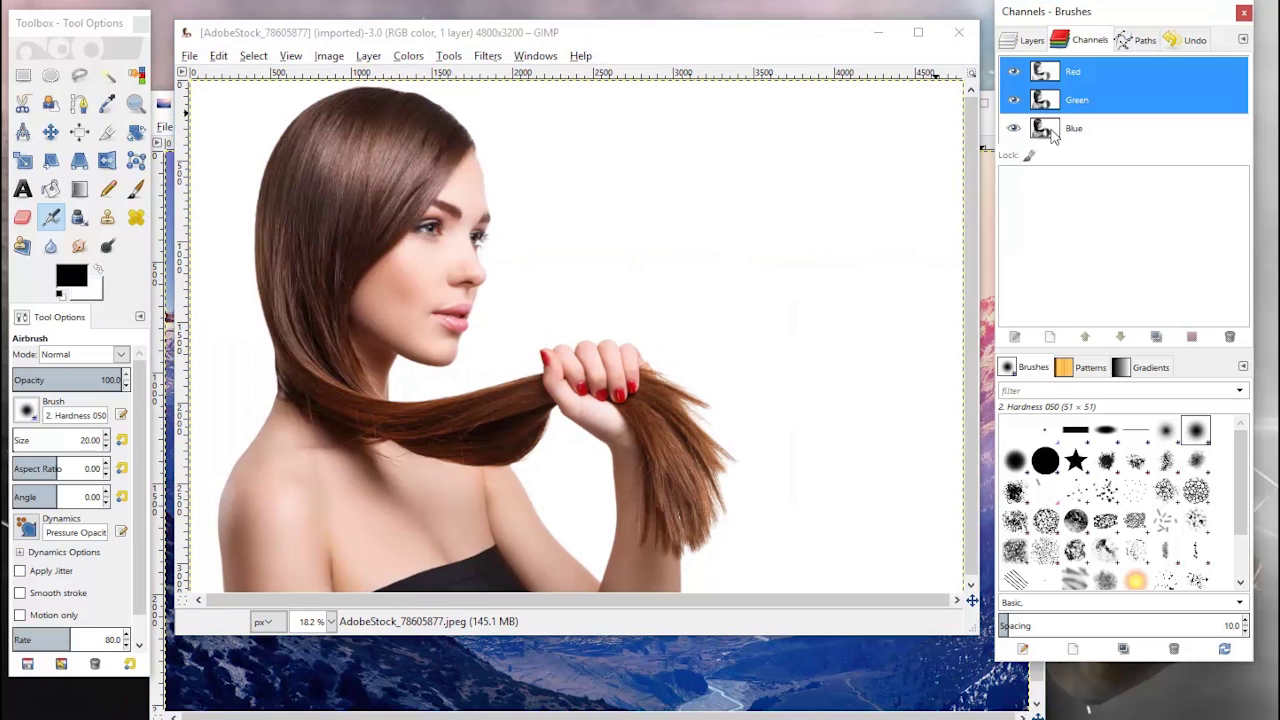
pyautogui.click(1050, 97)
pyautogui.click(1050, 75)
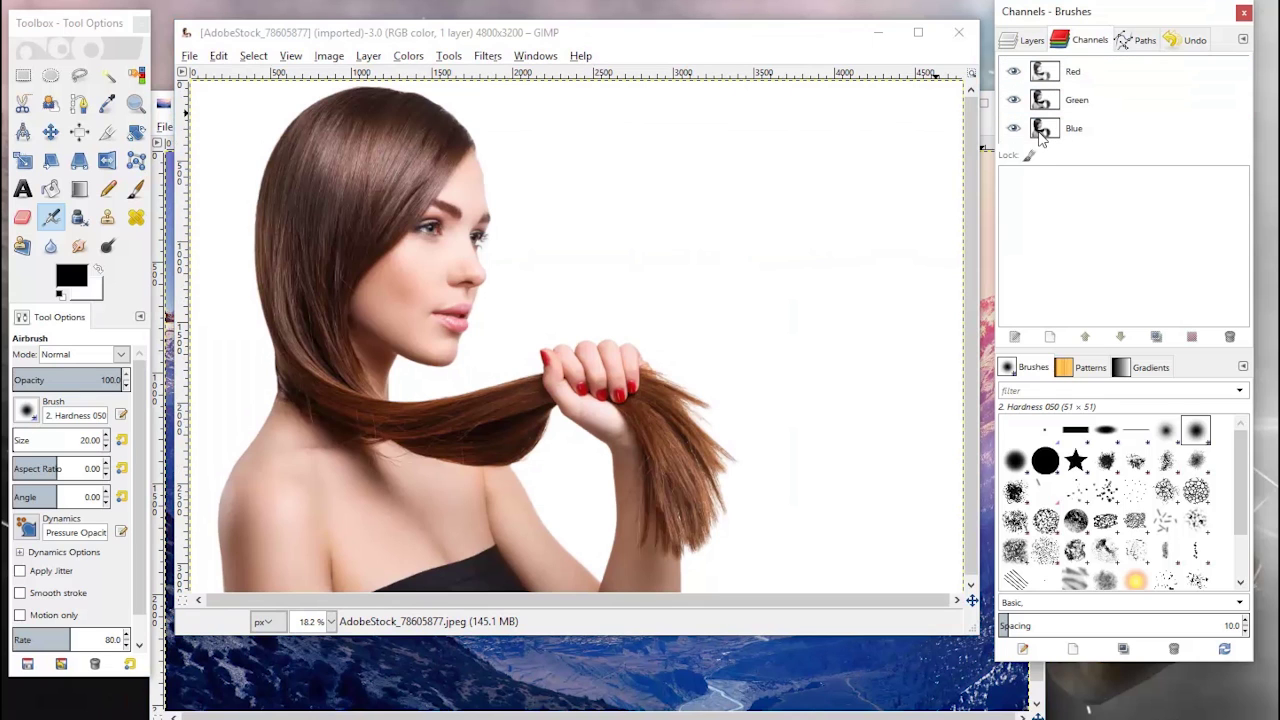
pyautogui.click(1040, 135)
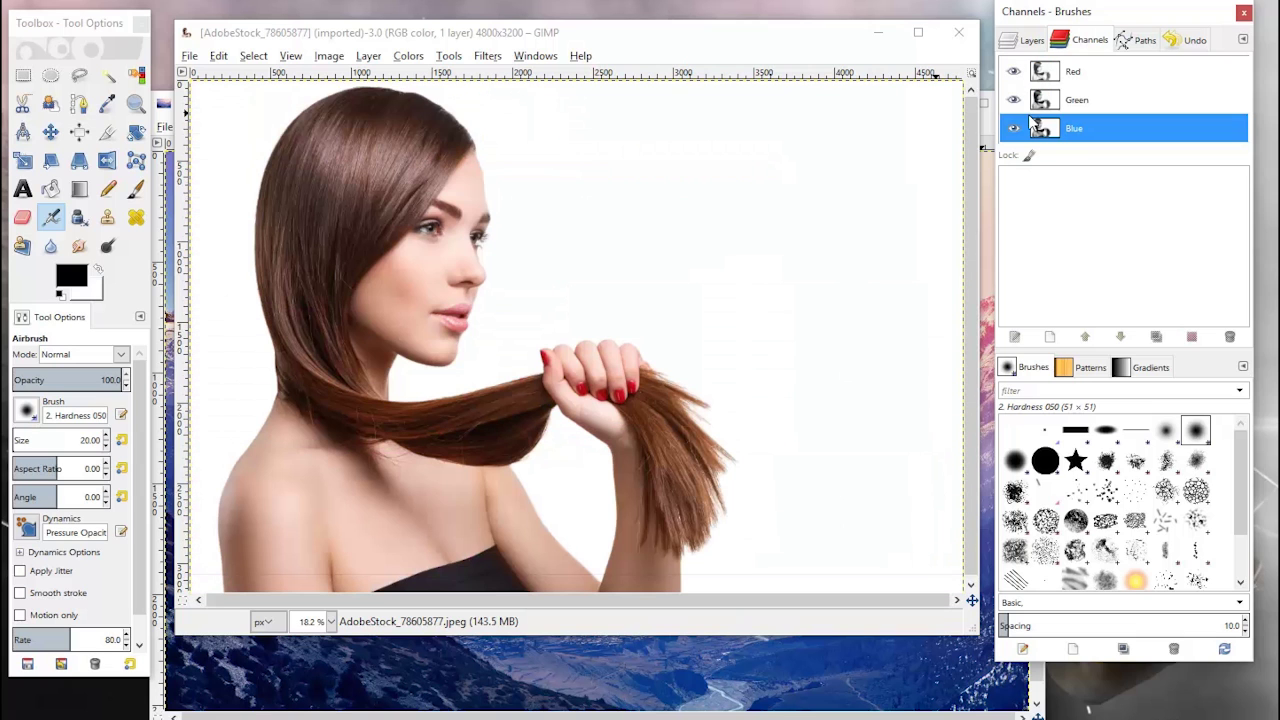
pyautogui.rightClick(1040, 128)
pyautogui.click(1040, 128)
pyautogui.rightClick(1044, 131)
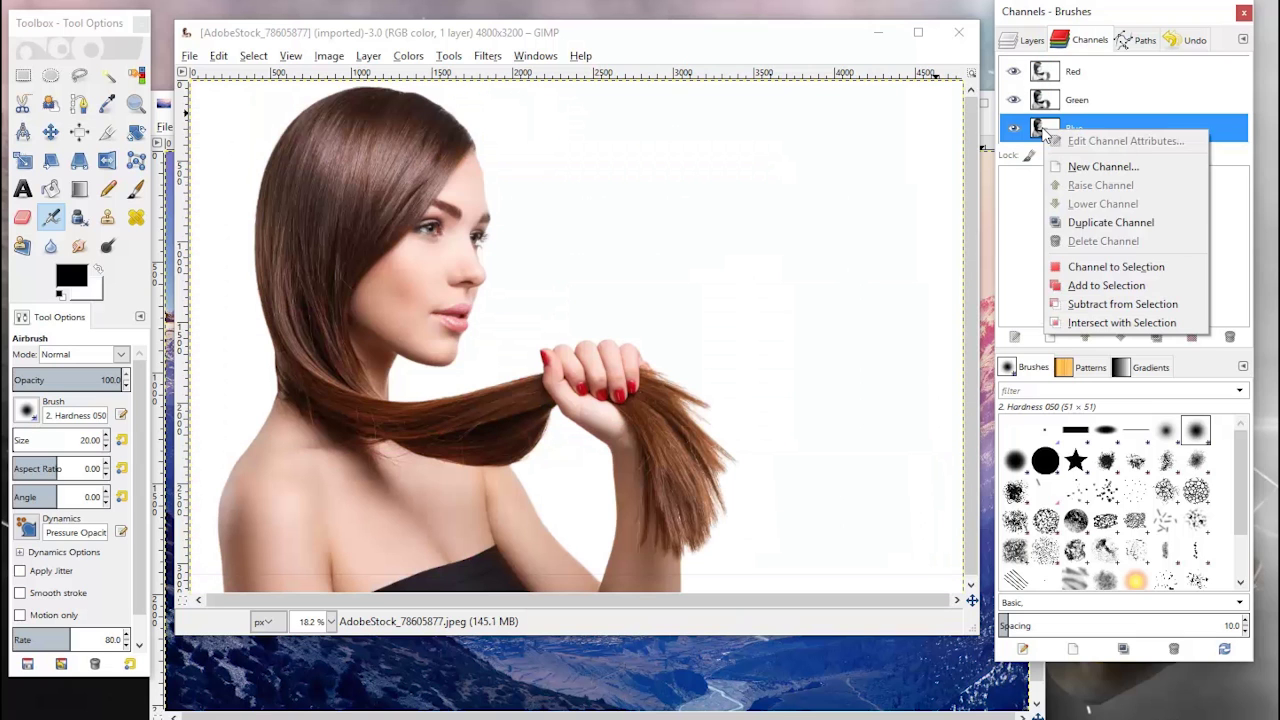
pyautogui.click(1096, 222)
# Show the Blue Channel Copy in greyscale on the canvas and select it for editing
pyautogui.click(1066, 195)
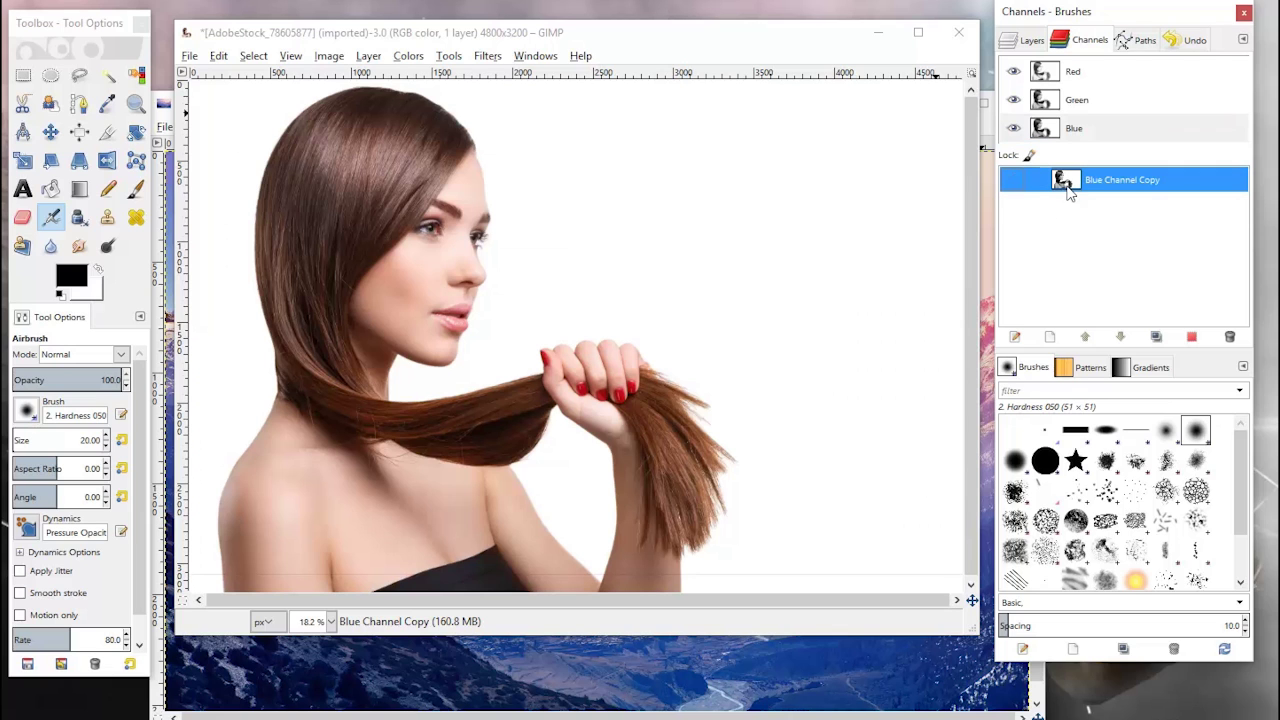
pyautogui.click(1012, 181)
pyautogui.click(1013, 182)
pyautogui.click(1014, 183)
pyautogui.click(1032, 42)
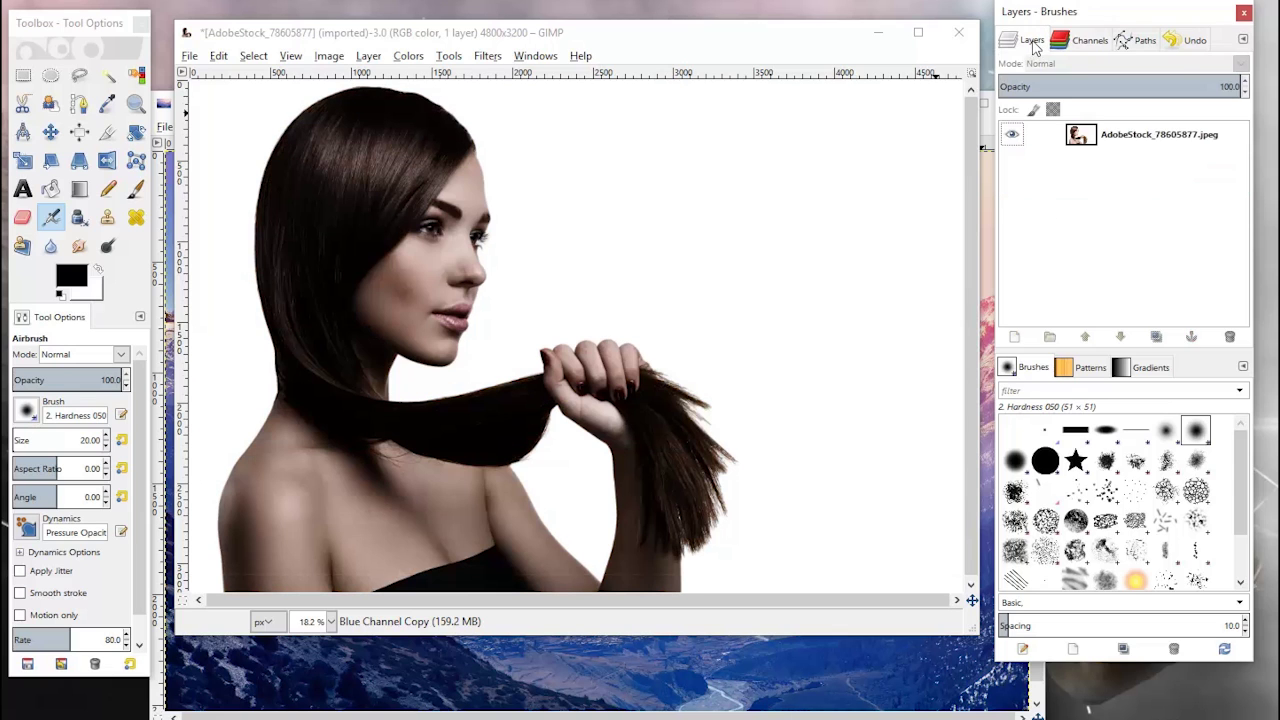
pyautogui.click(1012, 137)
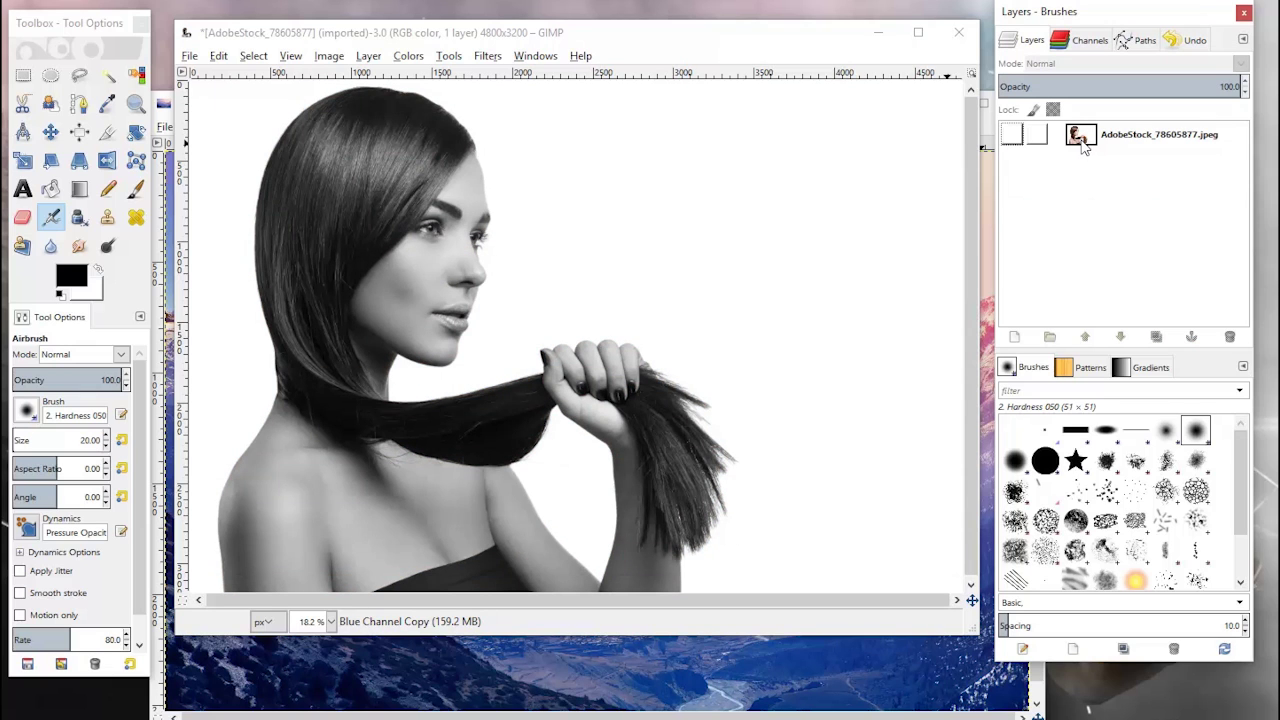
pyautogui.click(1086, 42)
pyautogui.click(1066, 189)
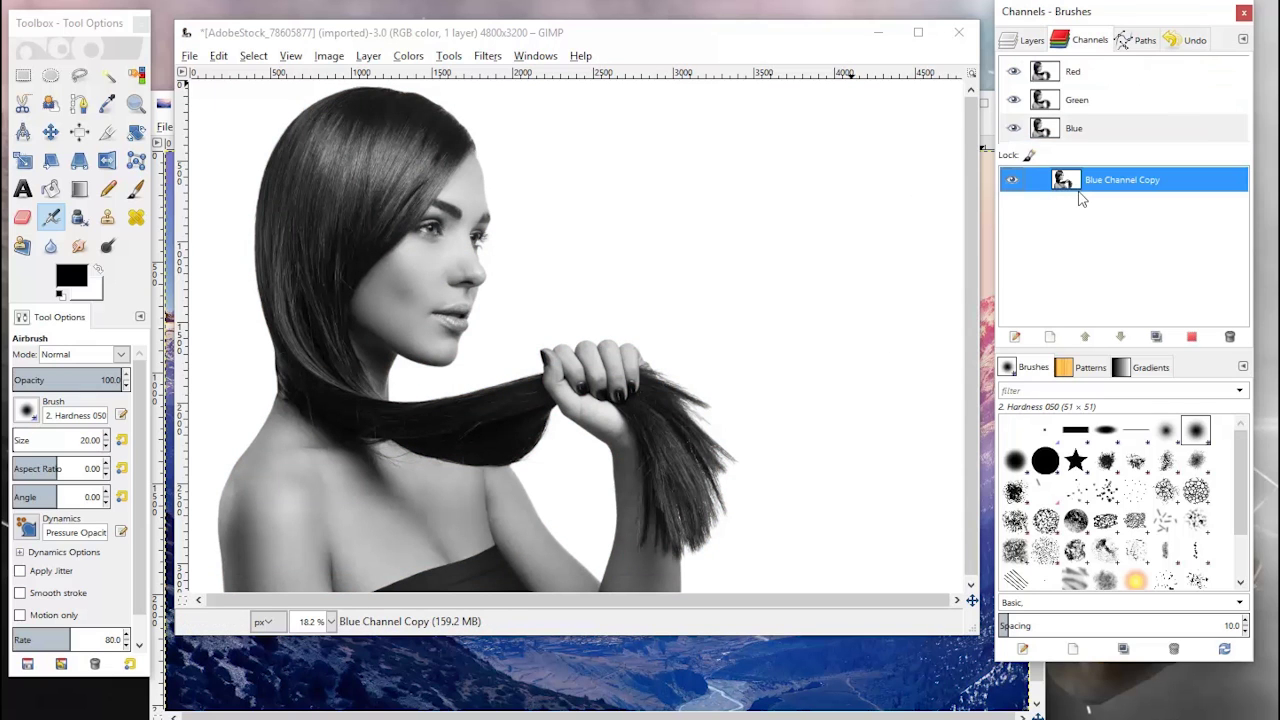
# Apply Levels with input values 158, 0.22 and 255 to the Blue Channel Copy
pyautogui.click(409, 57)
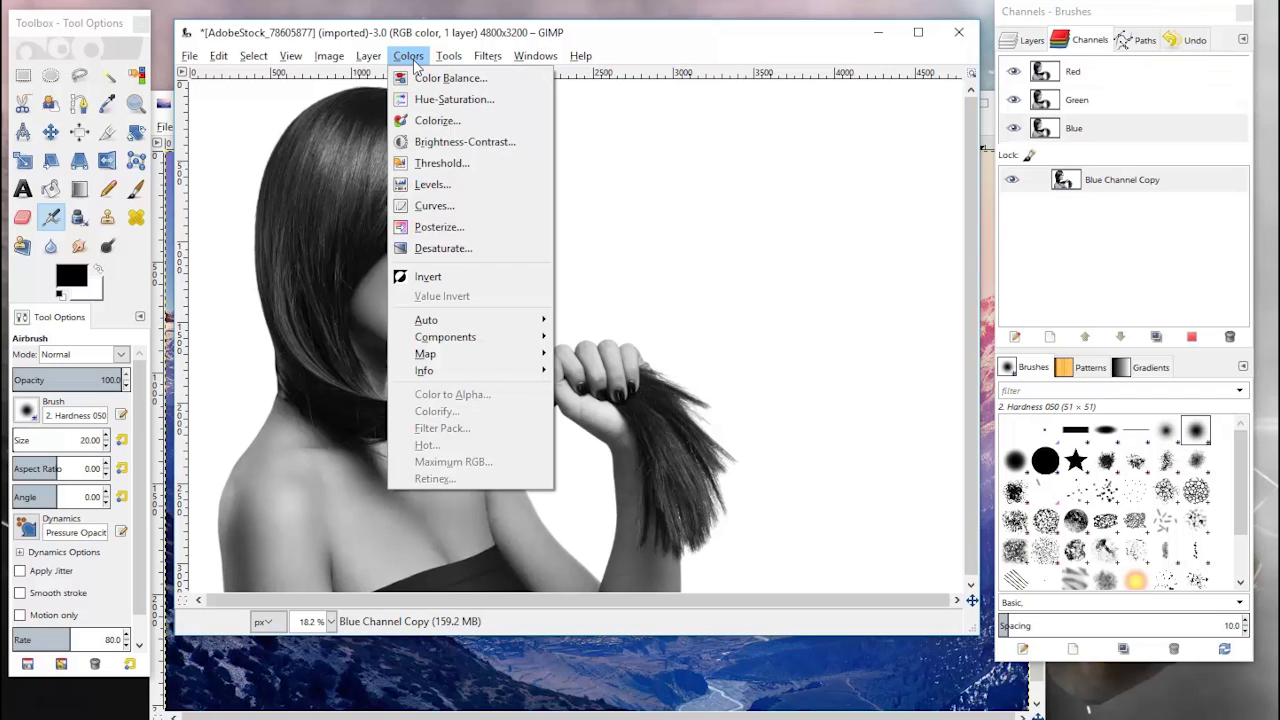
pyautogui.click(430, 184)
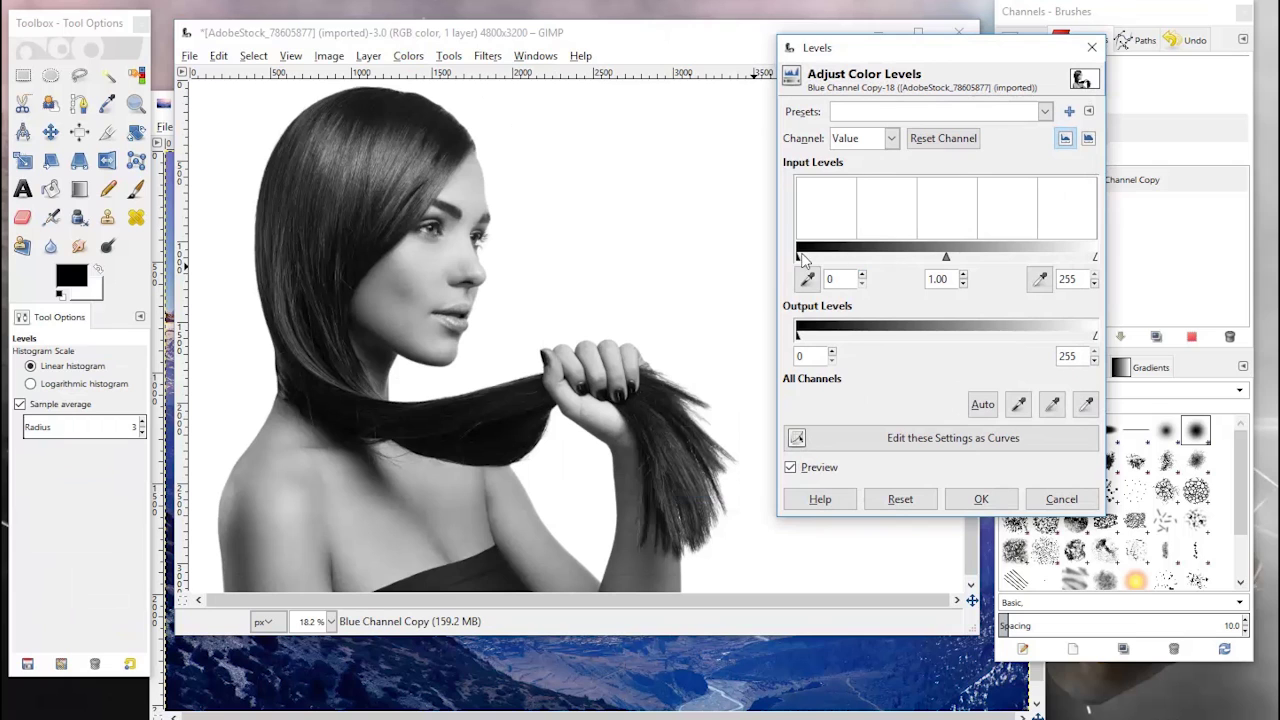
pyautogui.moveTo(798, 257); pyautogui.dragTo(924, 260)
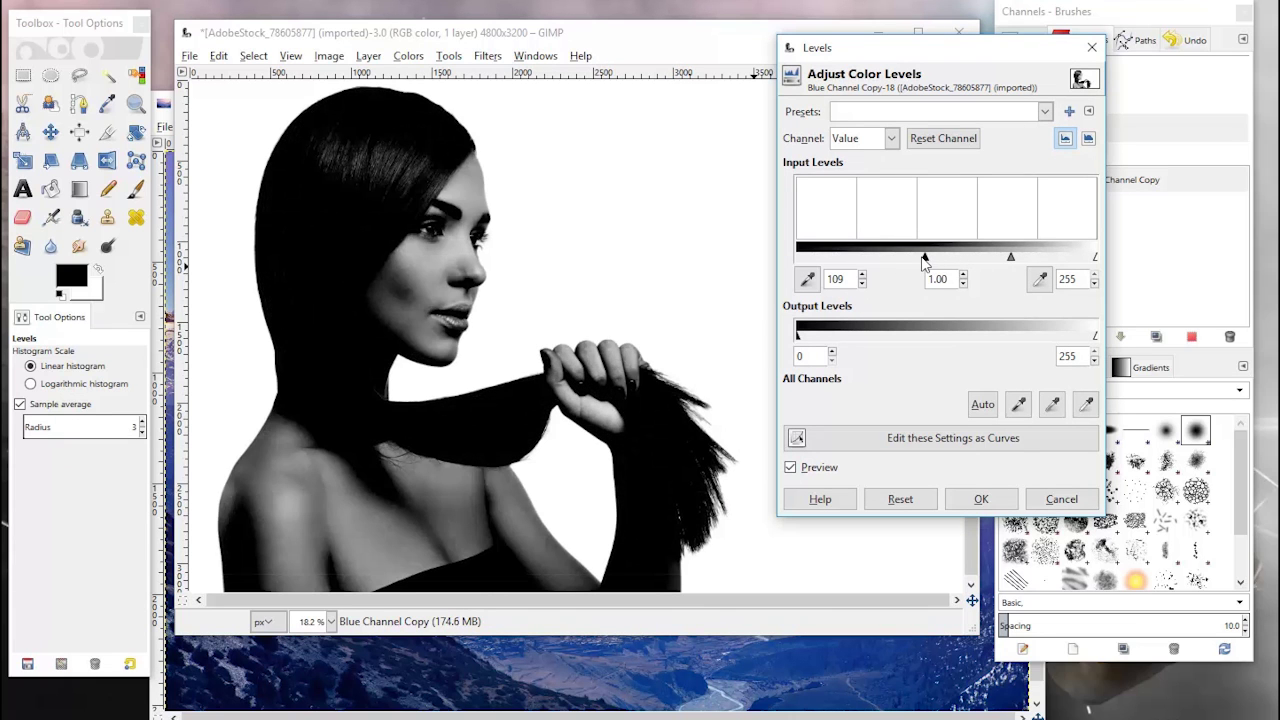
pyautogui.moveTo(926, 259); pyautogui.dragTo(1083, 262)
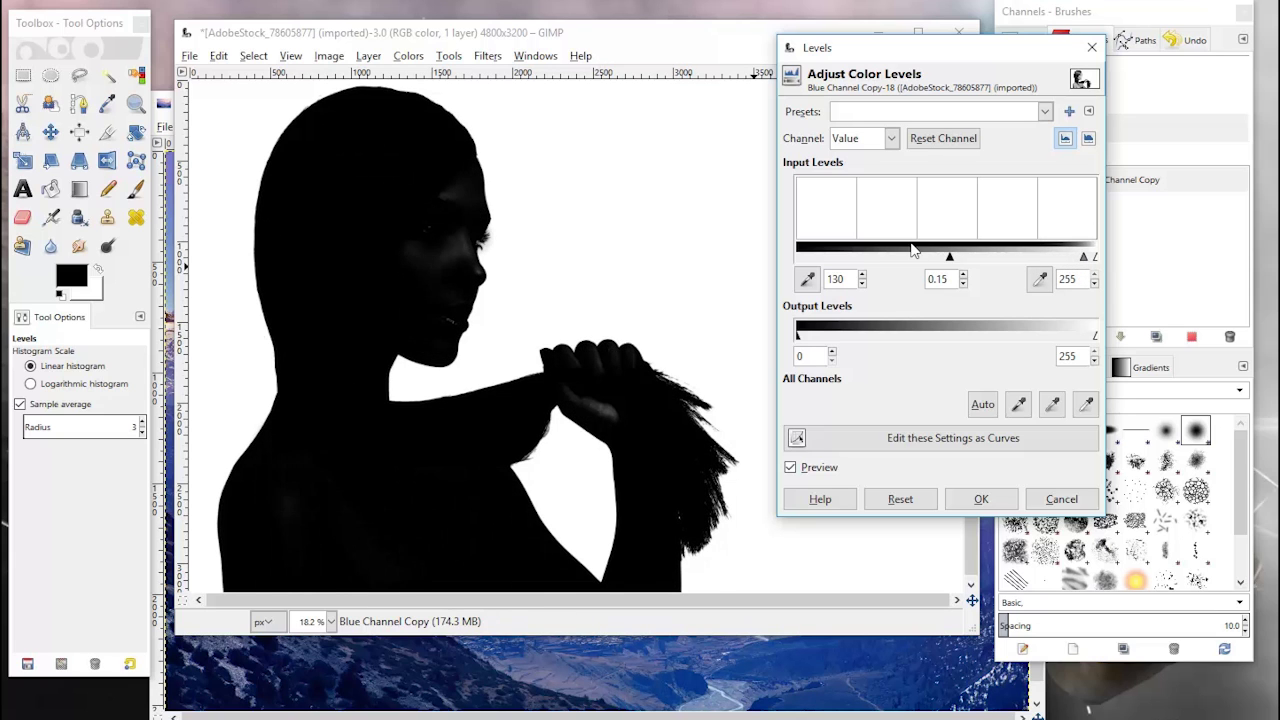
pyautogui.moveTo(949, 258); pyautogui.dragTo(995, 258)
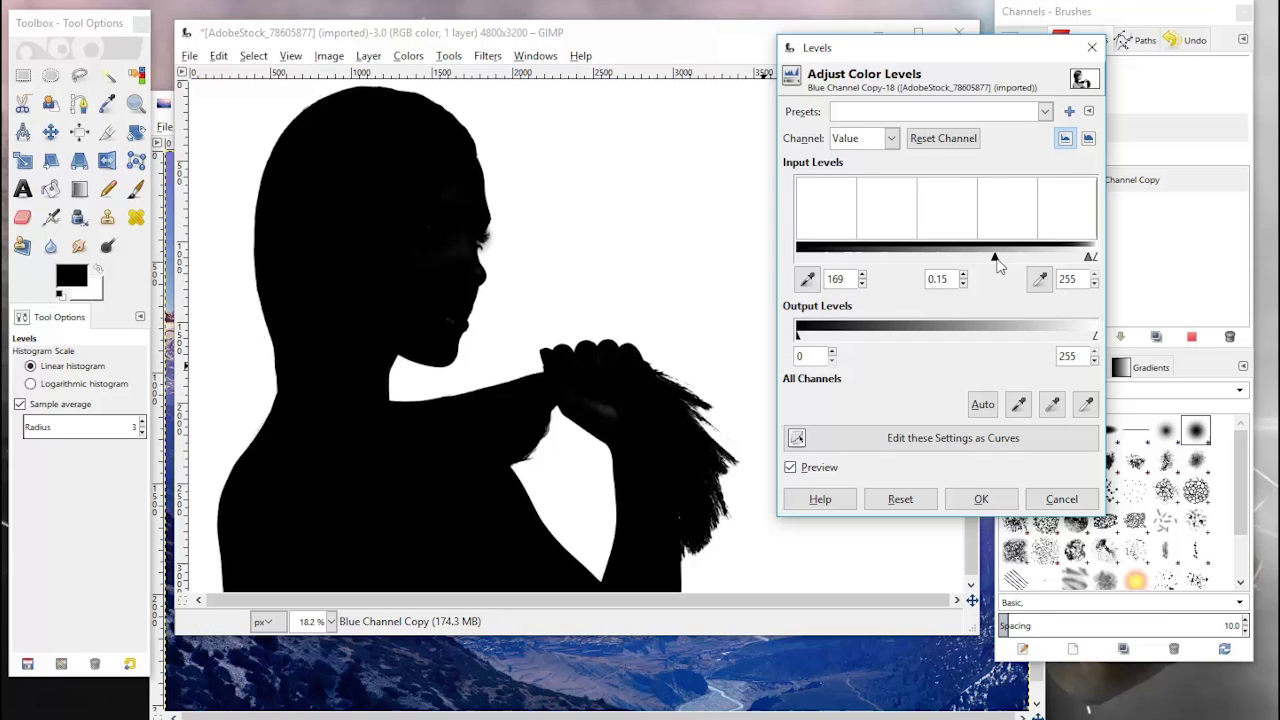
pyautogui.moveTo(997, 258); pyautogui.dragTo(982, 257)
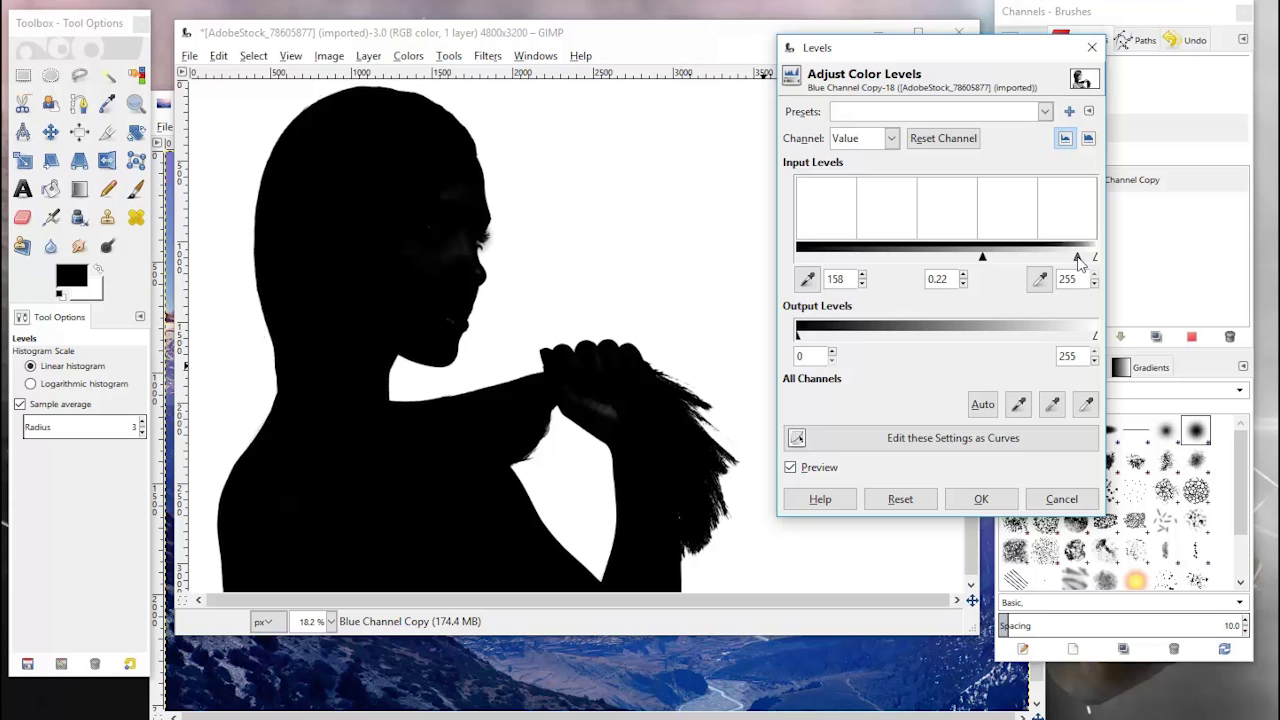
pyautogui.click(981, 499)
pyautogui.click(1072, 188)
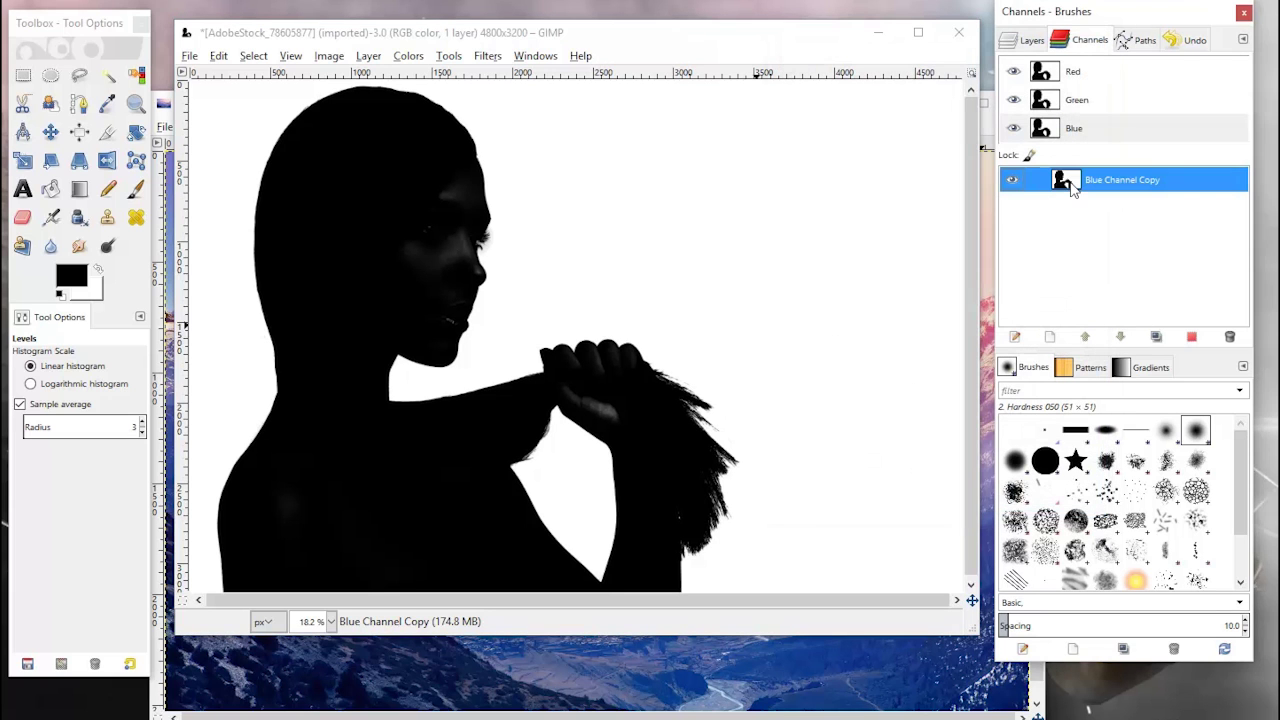
pyautogui.click(136, 188)
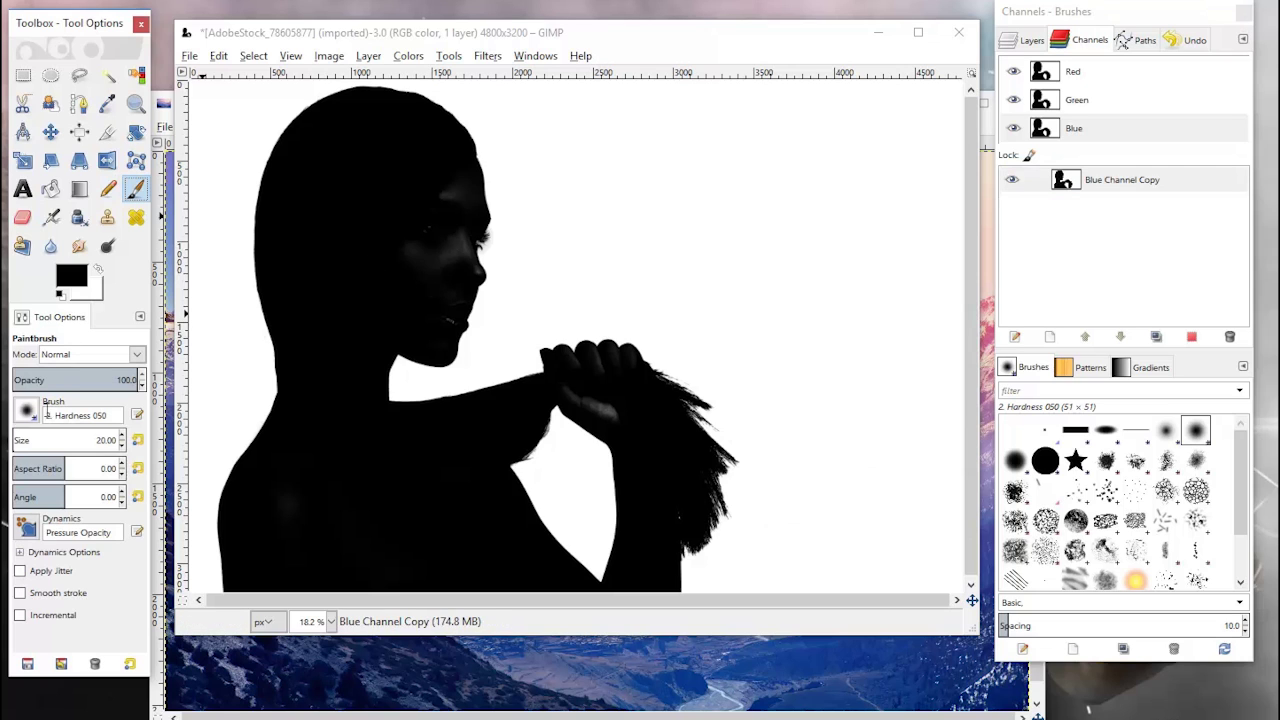
# Enlarge the paintbrush to about 144 and paint the grey face, eye and finger areas black
pyautogui.moveTo(14, 440); pyautogui.dragTo(17, 441)
pyautogui.click(457, 262)
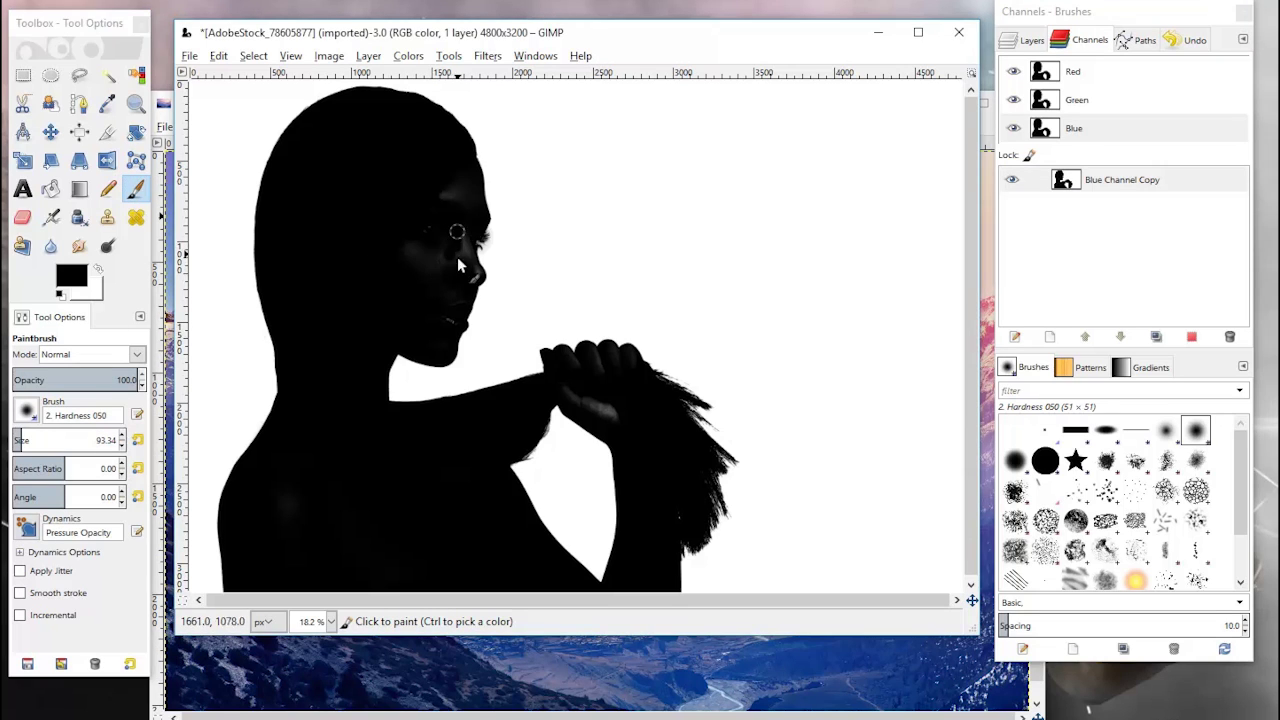
pyautogui.click(402, 245)
pyautogui.moveTo(20, 440); pyautogui.dragTo(27, 440)
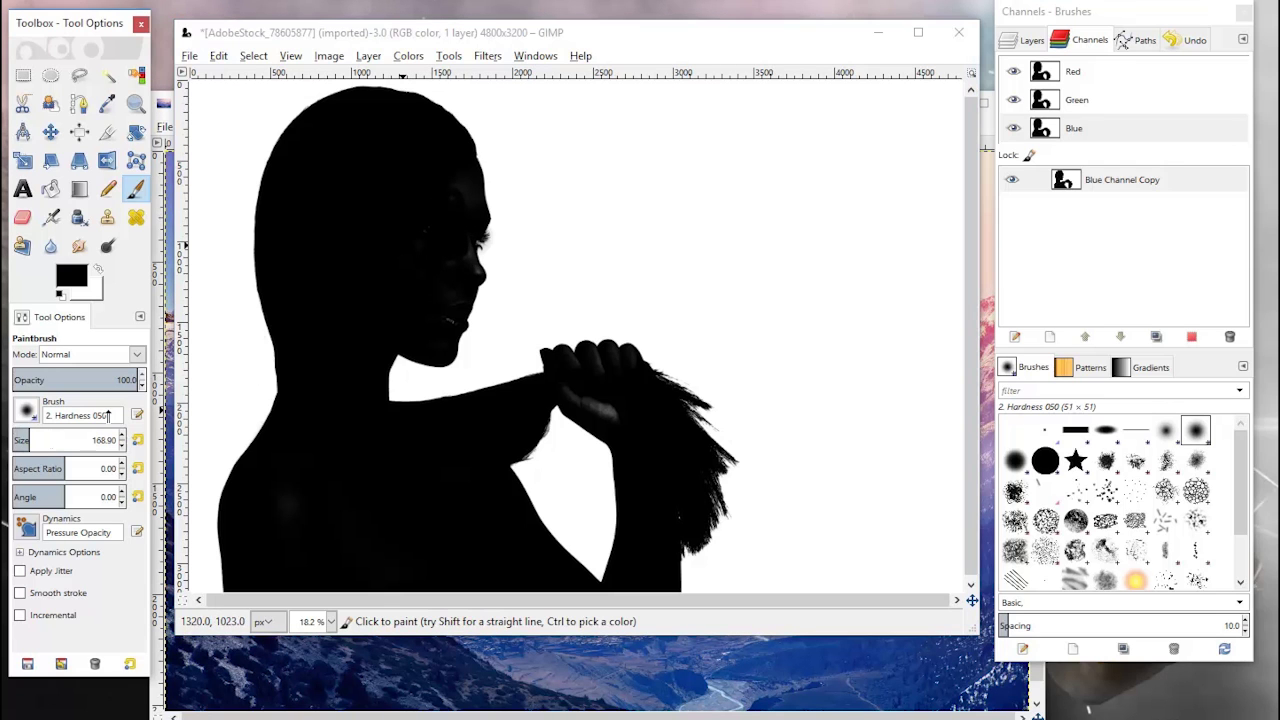
pyautogui.click(445, 290)
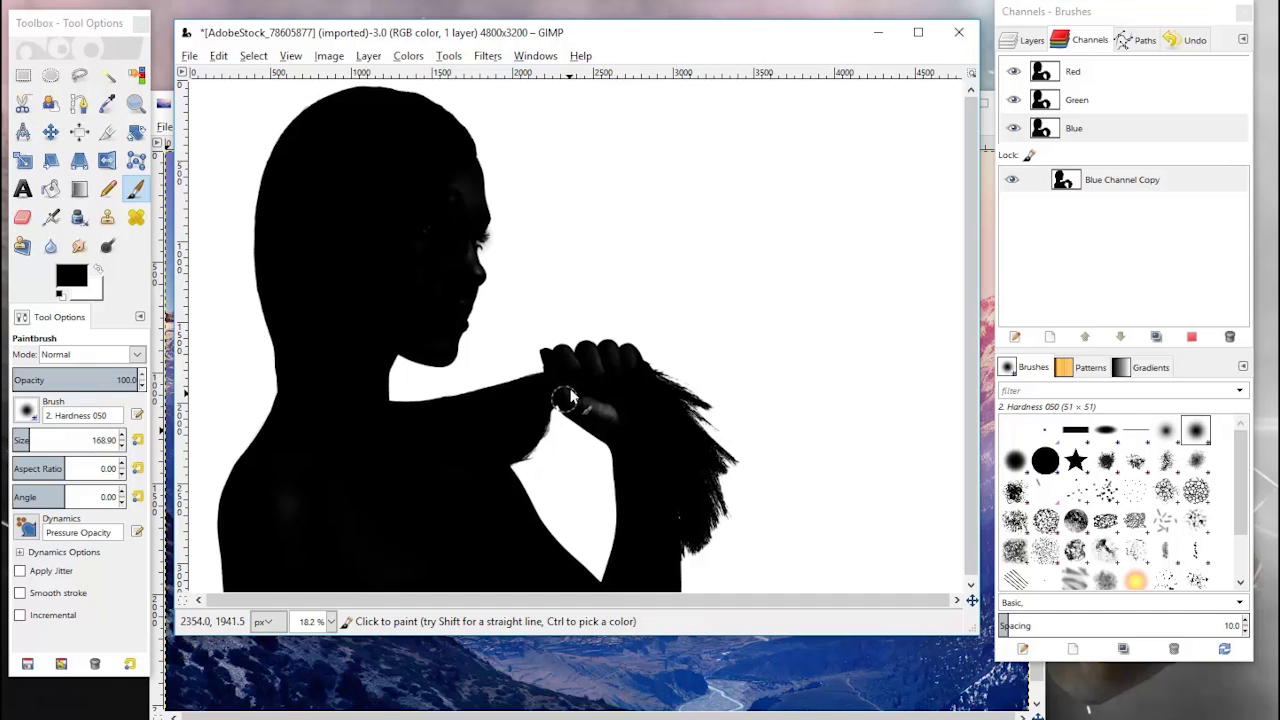
pyautogui.moveTo(565, 400)
pyautogui.mouseDown()
pyautogui.moveTo(606, 413)
pyautogui.moveTo(613, 402)
pyautogui.moveTo(605, 412)
pyautogui.moveTo(559, 384)
pyautogui.moveTo(604, 366)
pyautogui.moveTo(568, 365)
pyautogui.moveTo(618, 365)
pyautogui.moveTo(606, 356)
pyautogui.moveTo(587, 361)
pyautogui.moveTo(638, 410)
pyautogui.moveTo(646, 438)
pyautogui.moveTo(610, 393)
pyautogui.mouseUp()
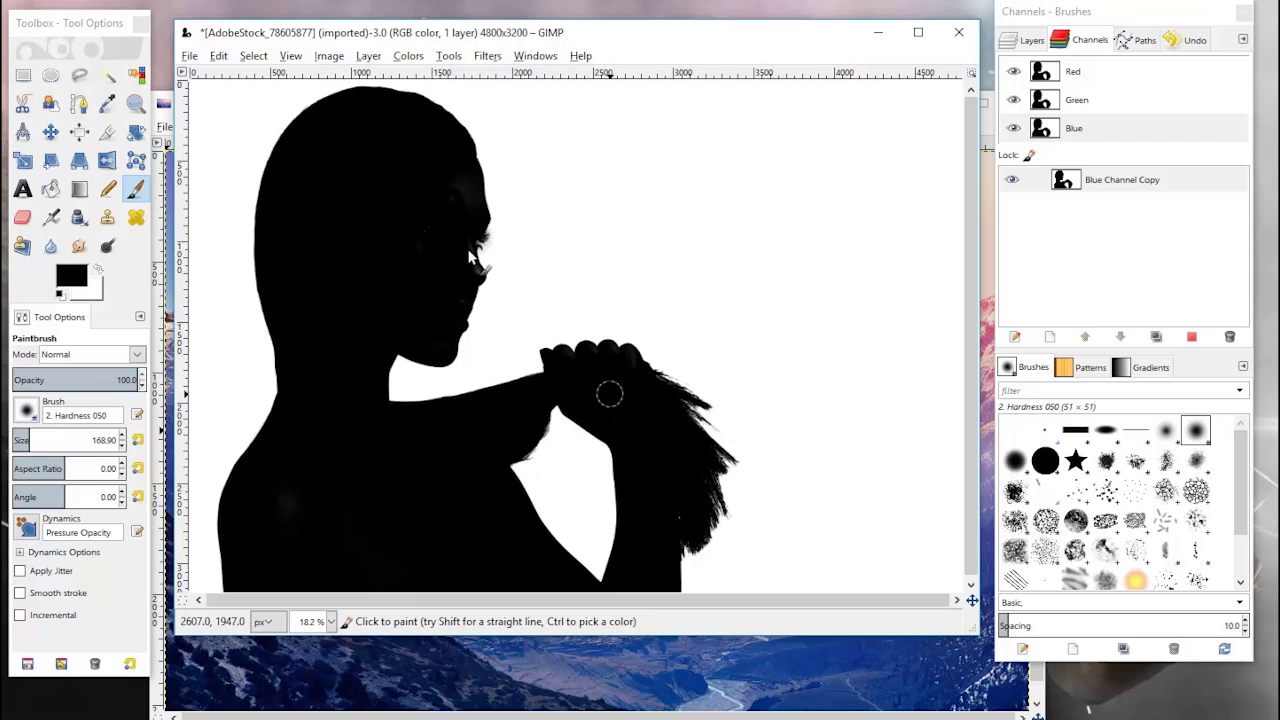
pyautogui.moveTo(463, 187); pyautogui.dragTo(458, 252)
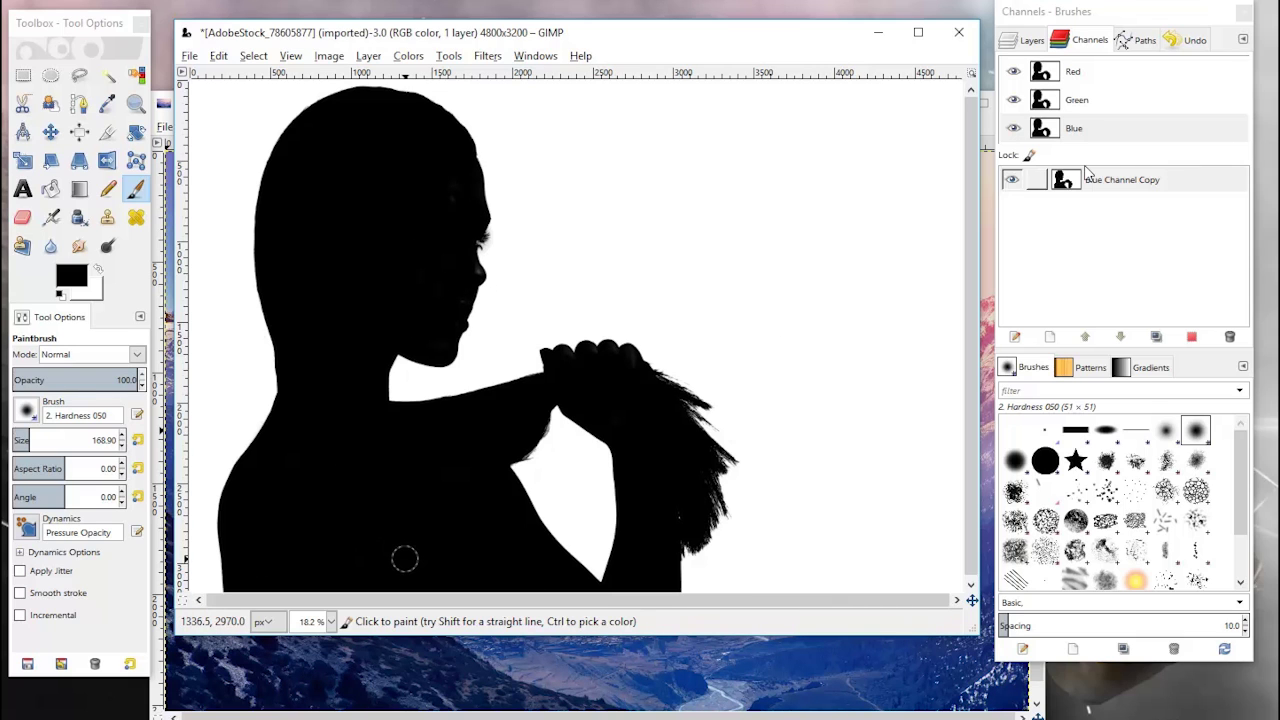
# Turn the Blue Channel Copy into a selection and copy that area of the photo
pyautogui.rightClick(1068, 188)
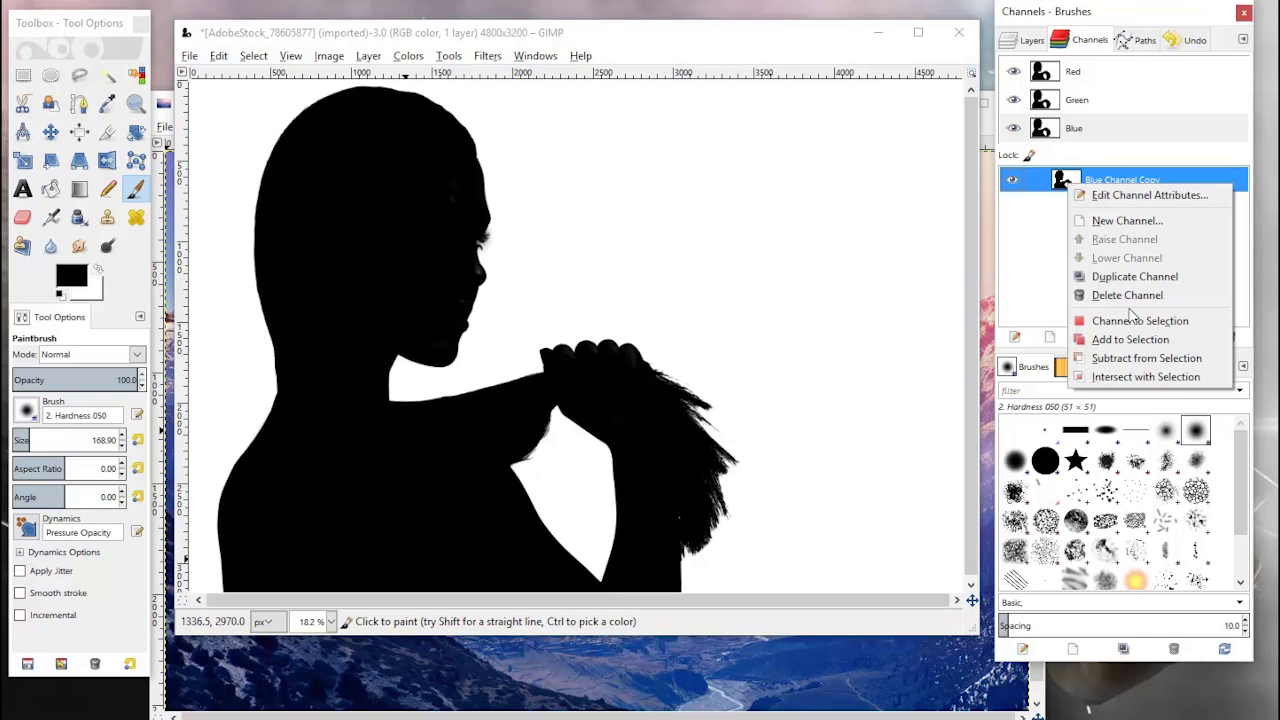
pyautogui.click(1146, 342)
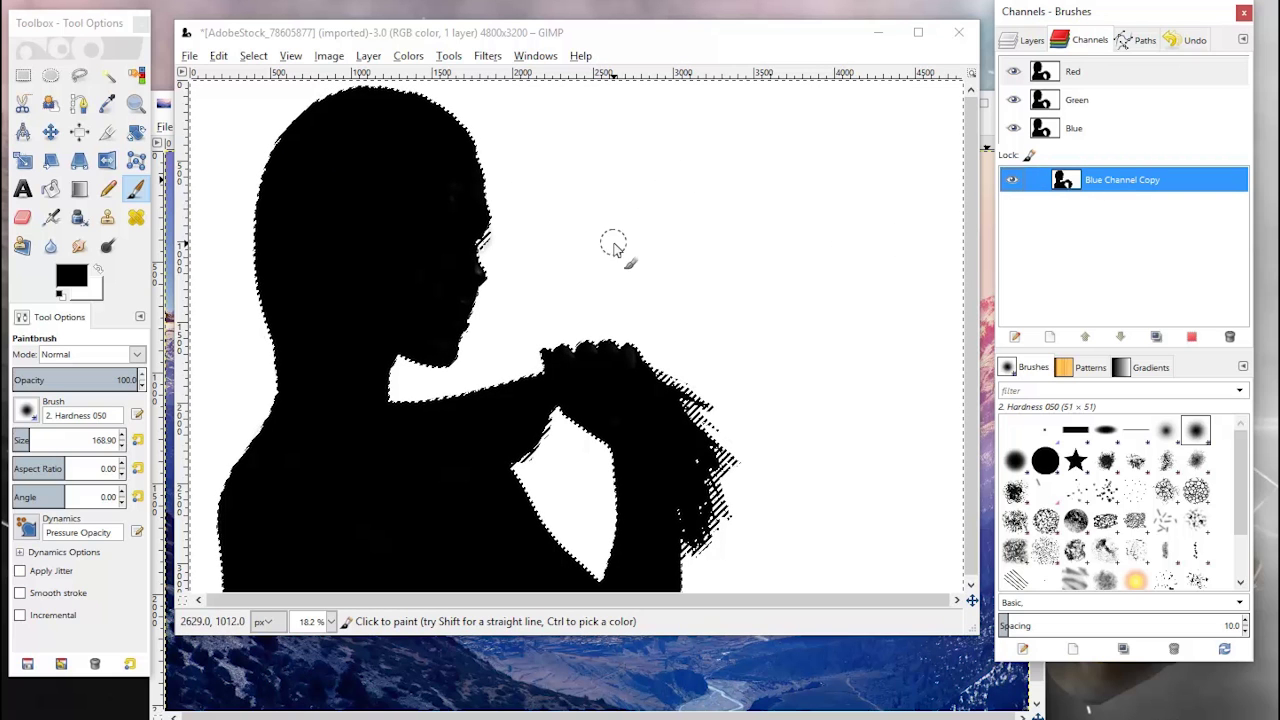
pyautogui.click(221, 58)
pyautogui.click(255, 58)
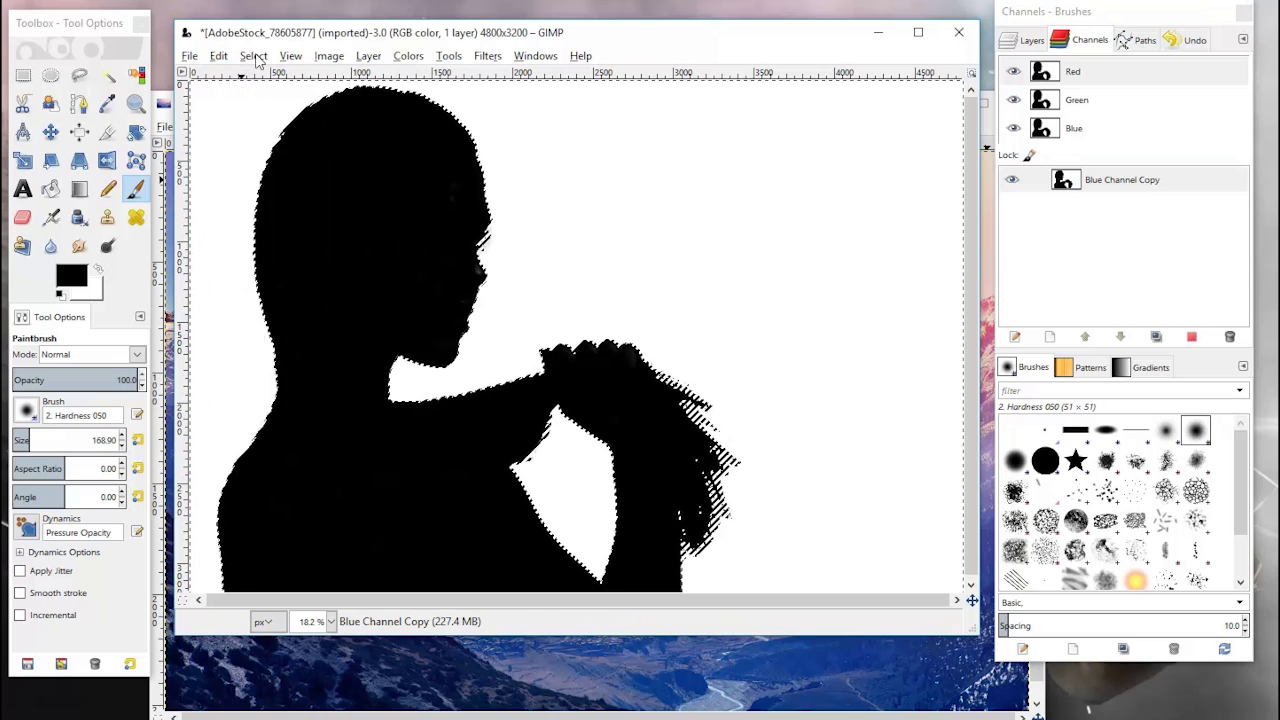
pyautogui.click(254, 57)
pyautogui.click(414, 57)
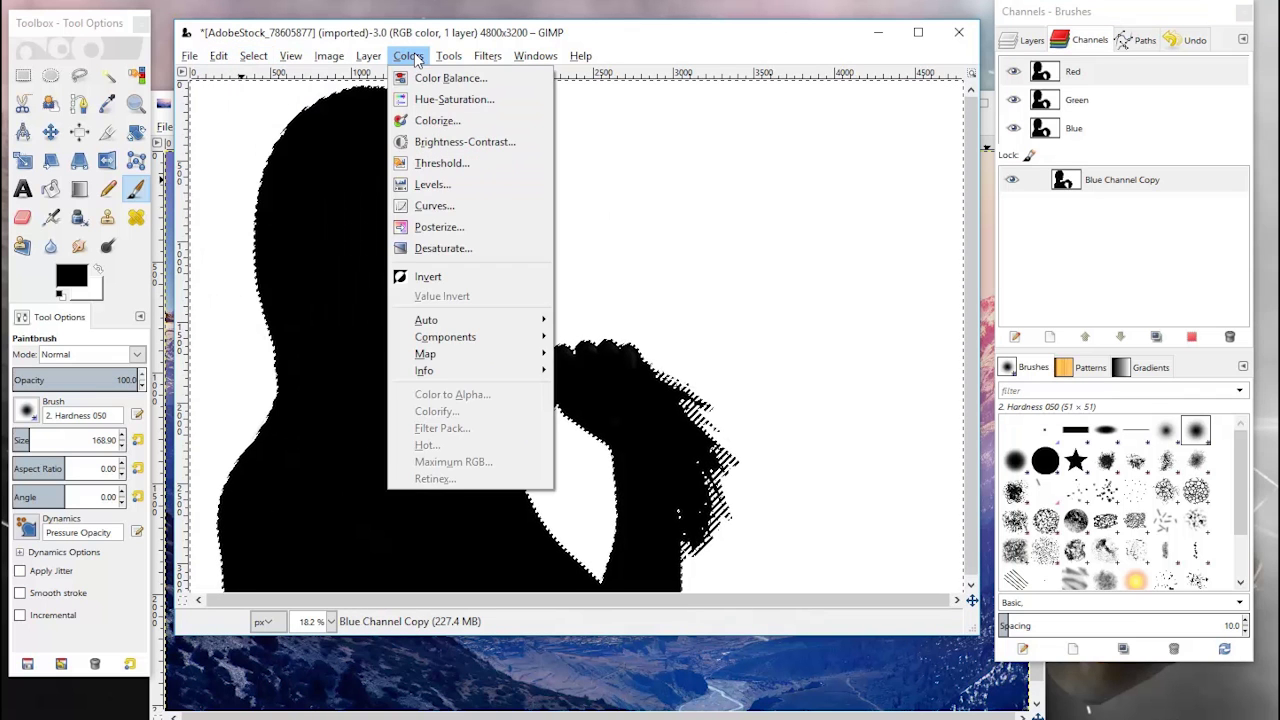
pyautogui.click(418, 36)
pyautogui.click(218, 56)
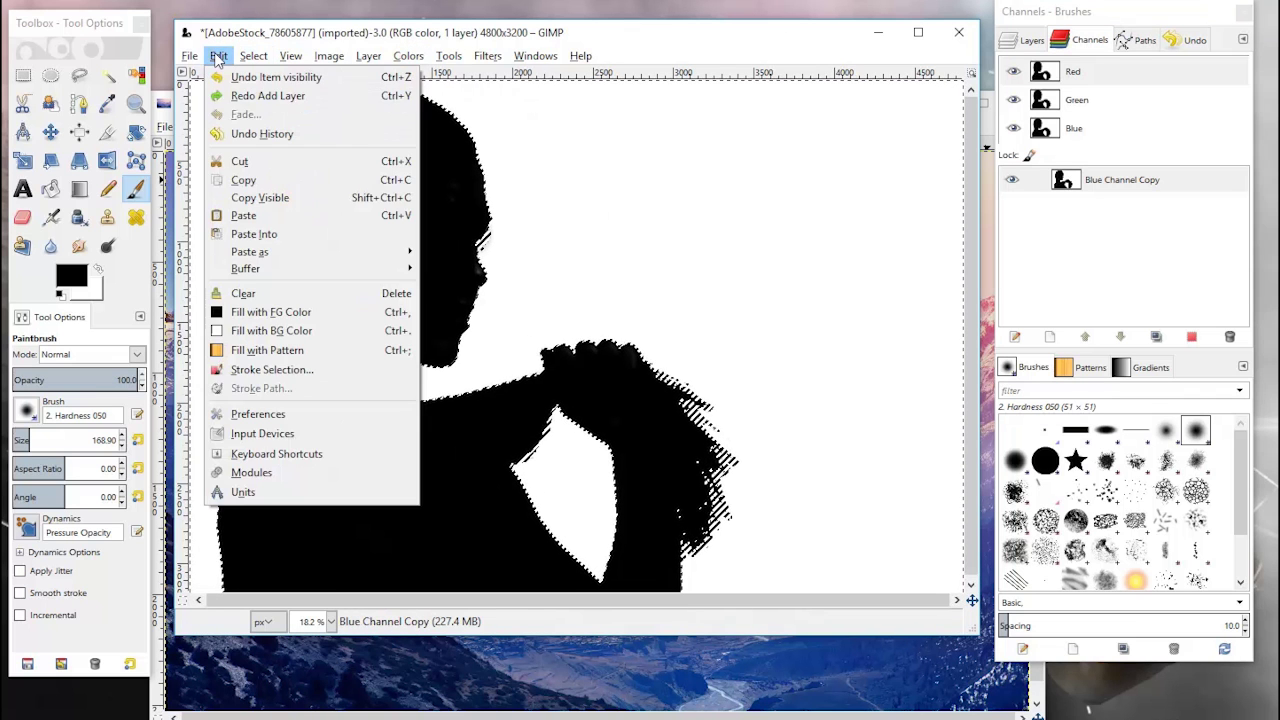
pyautogui.click(245, 180)
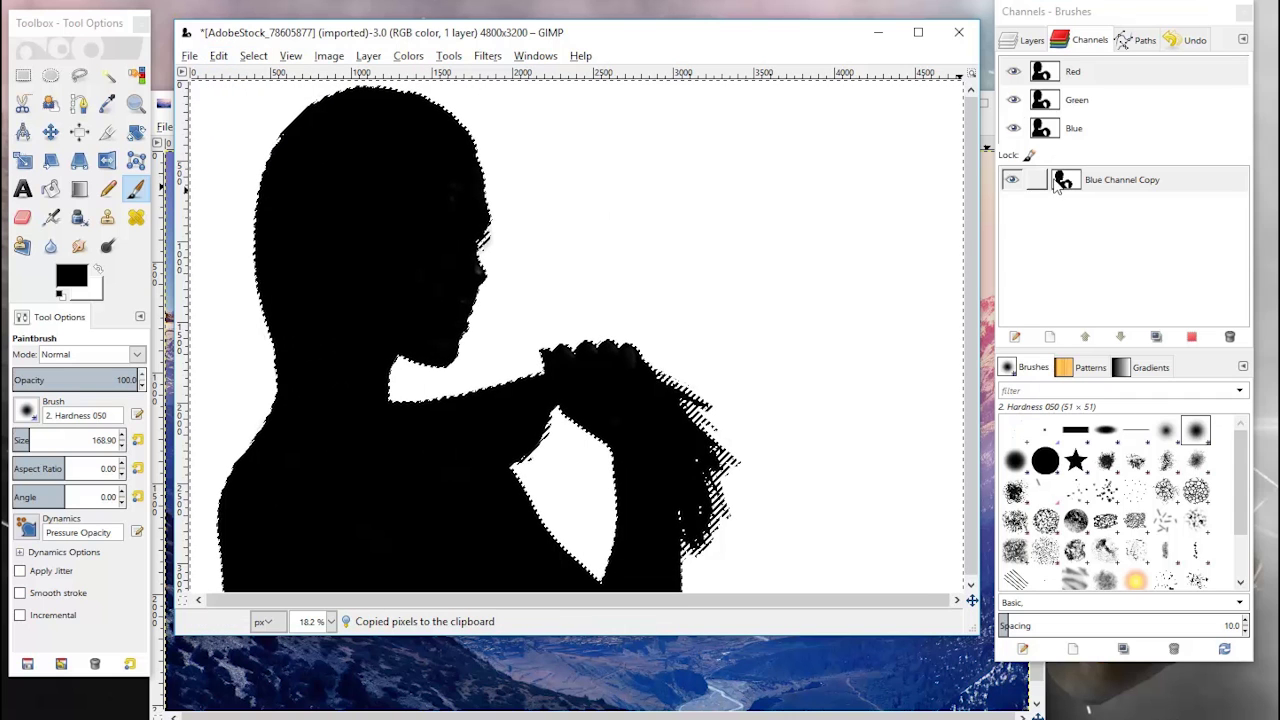
# Paste the copied silhouette as a new Clipboard layer above the original photo layer
pyautogui.click(1025, 40)
pyautogui.click(1087, 141)
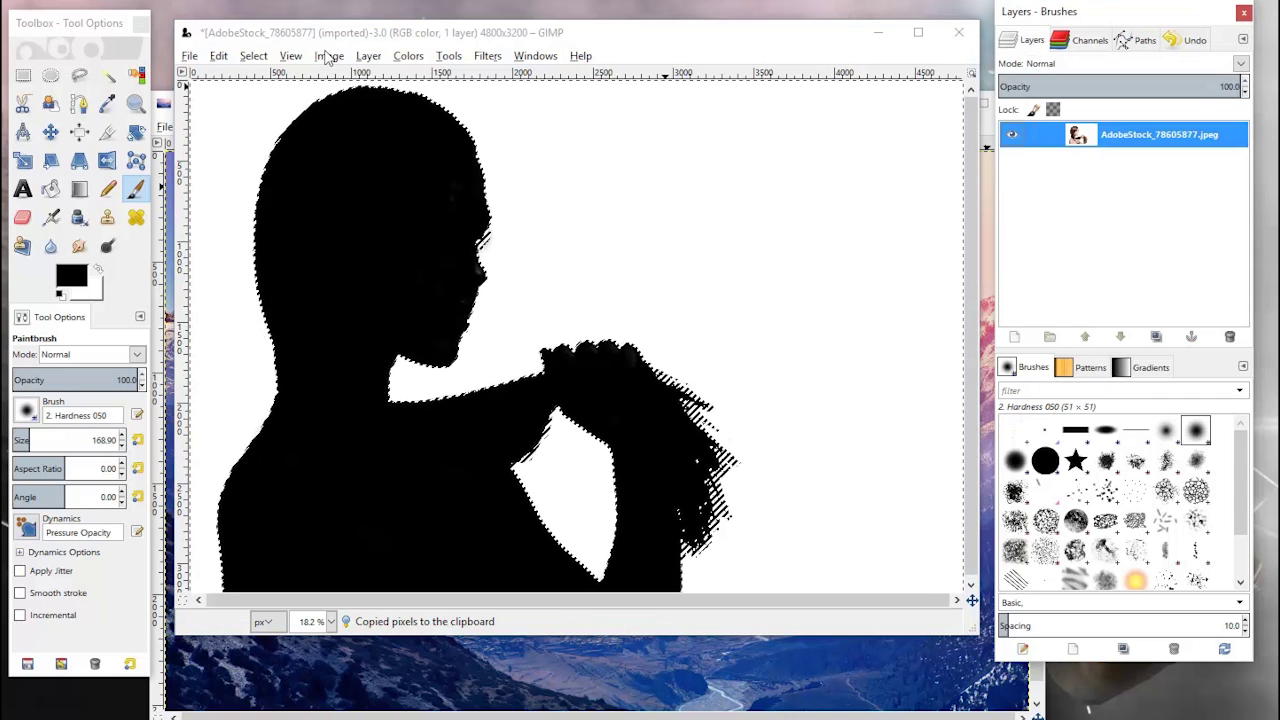
pyautogui.click(218, 56)
pyautogui.moveTo(275, 253)
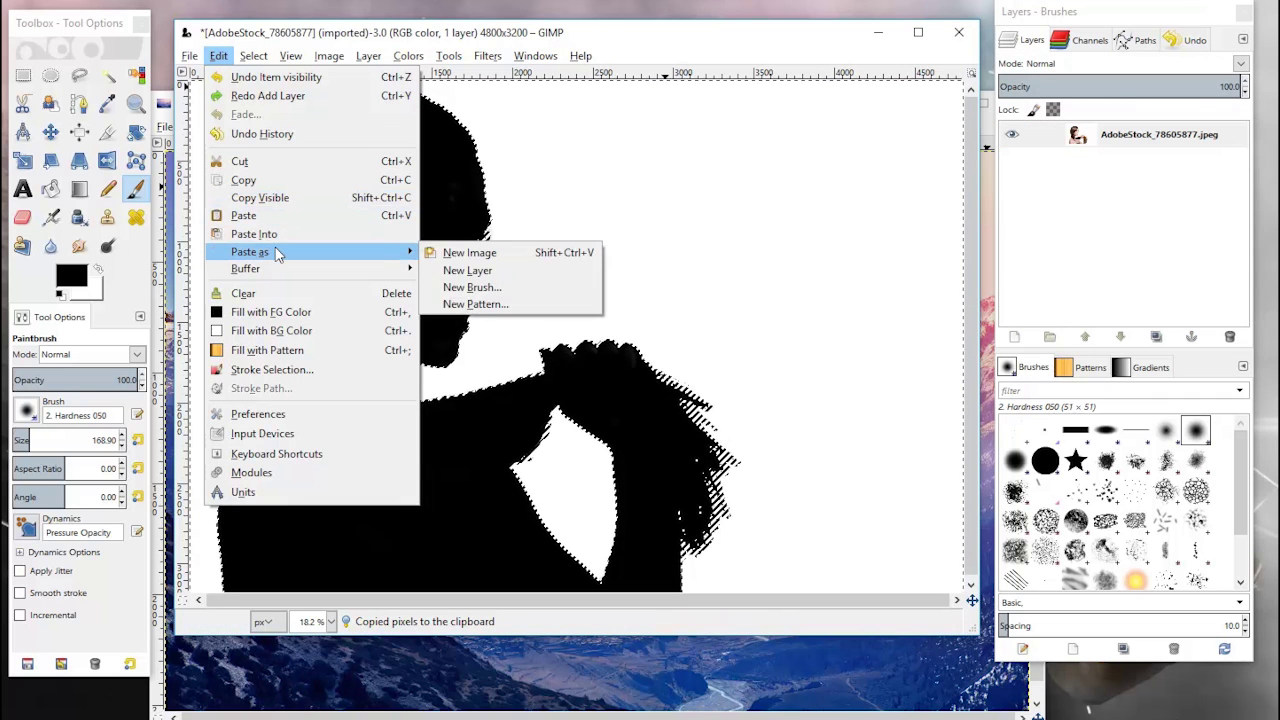
pyautogui.click(492, 272)
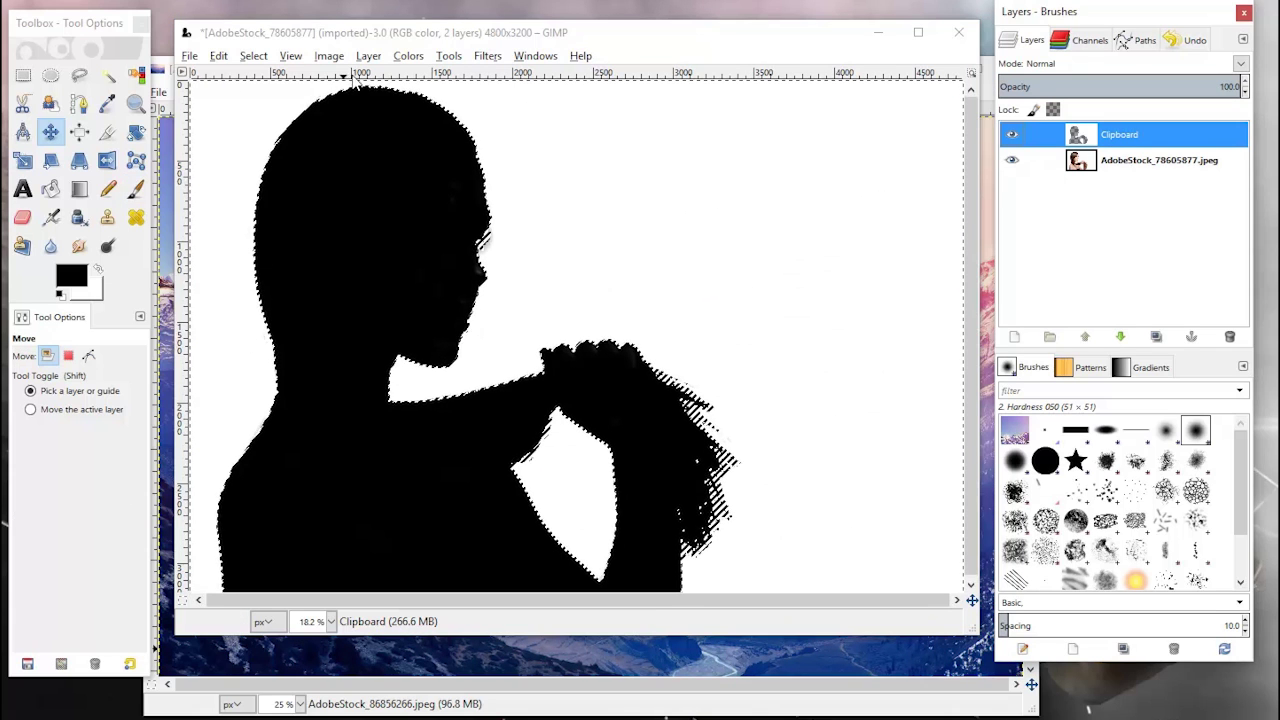
pyautogui.click(331, 55)
# Scale the portrait image down from 4800×3200 to 2000×1333 pixels
pyautogui.click(340, 55)
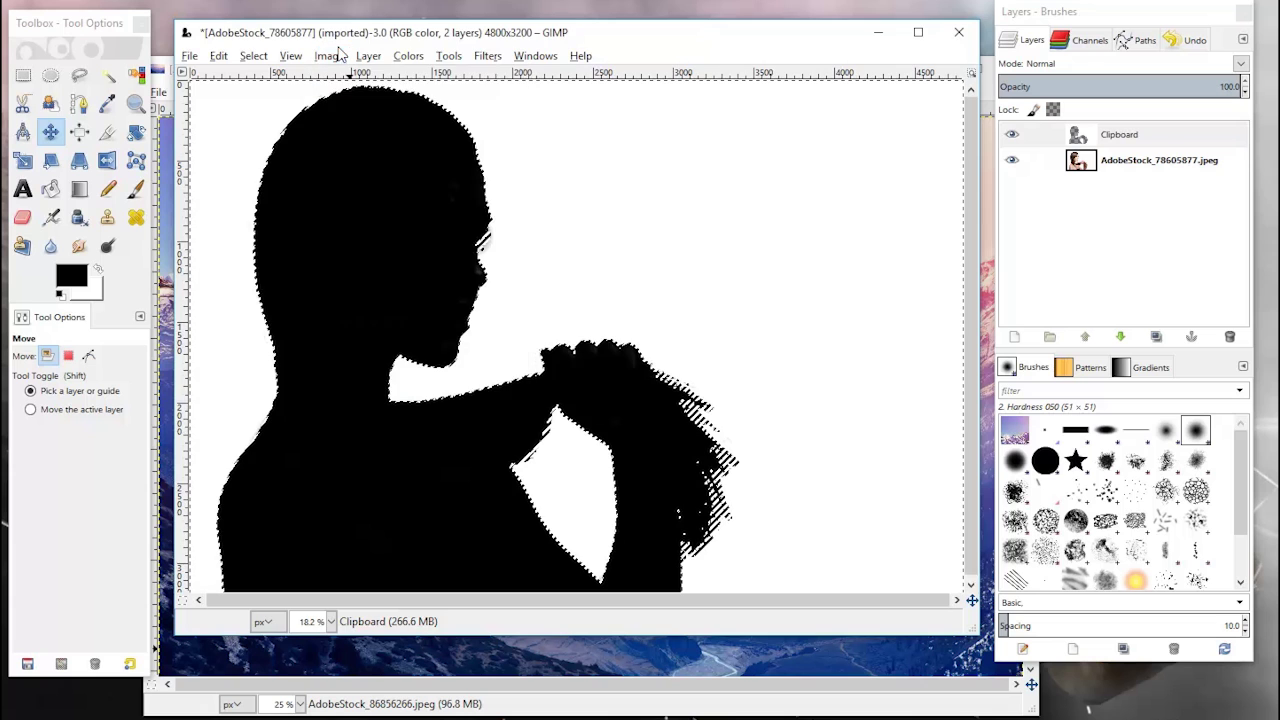
pyautogui.moveTo(525, 32); pyautogui.dragTo(525, 107)
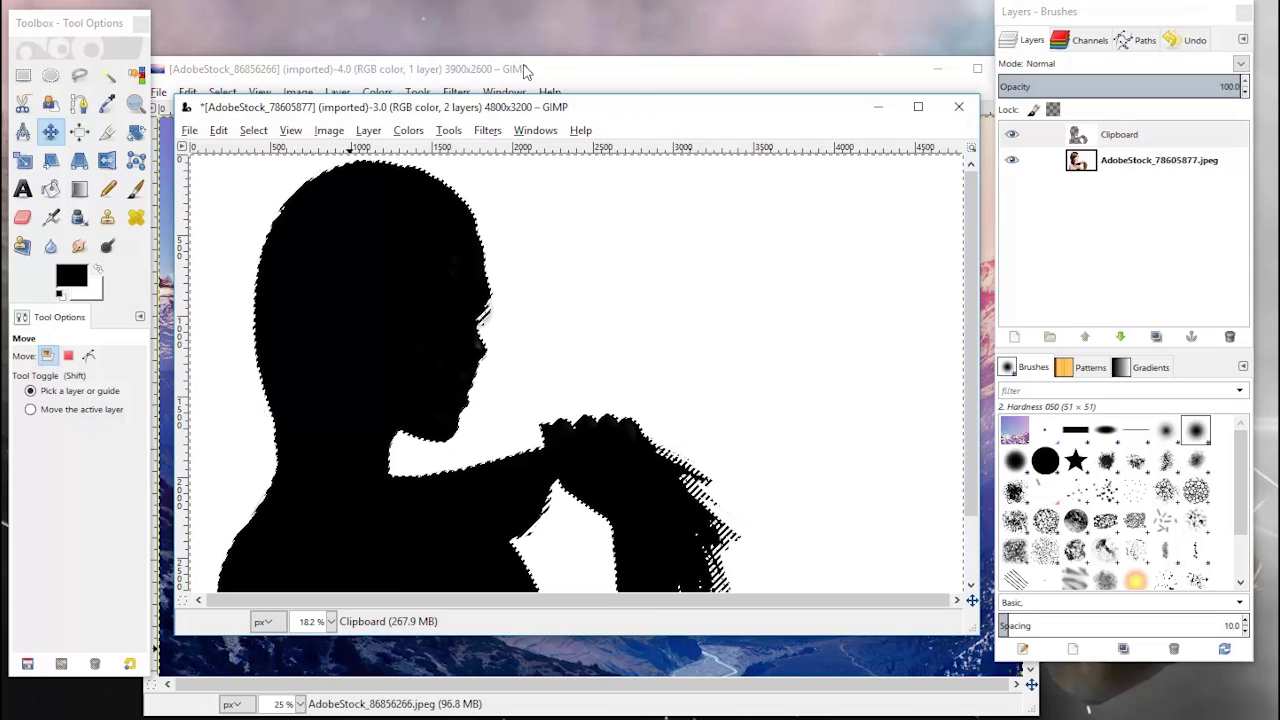
pyautogui.moveTo(471, 75); pyautogui.dragTo(477, 28)
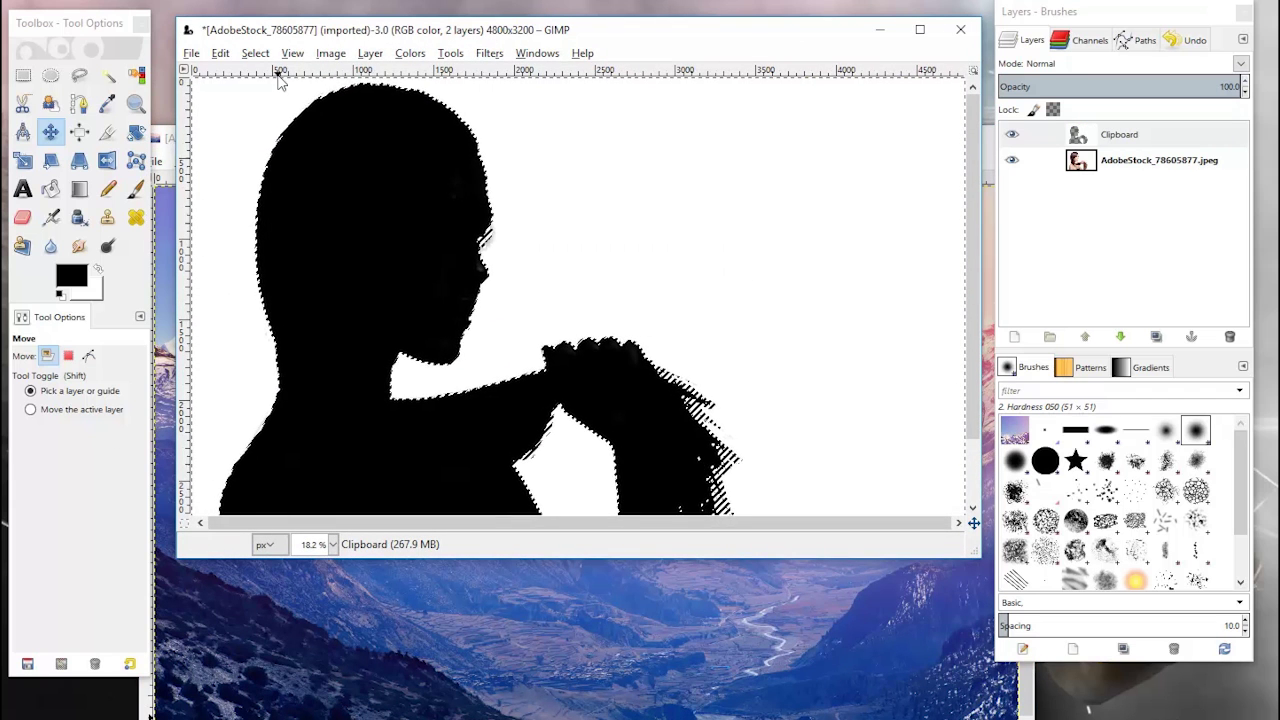
pyautogui.click(330, 53)
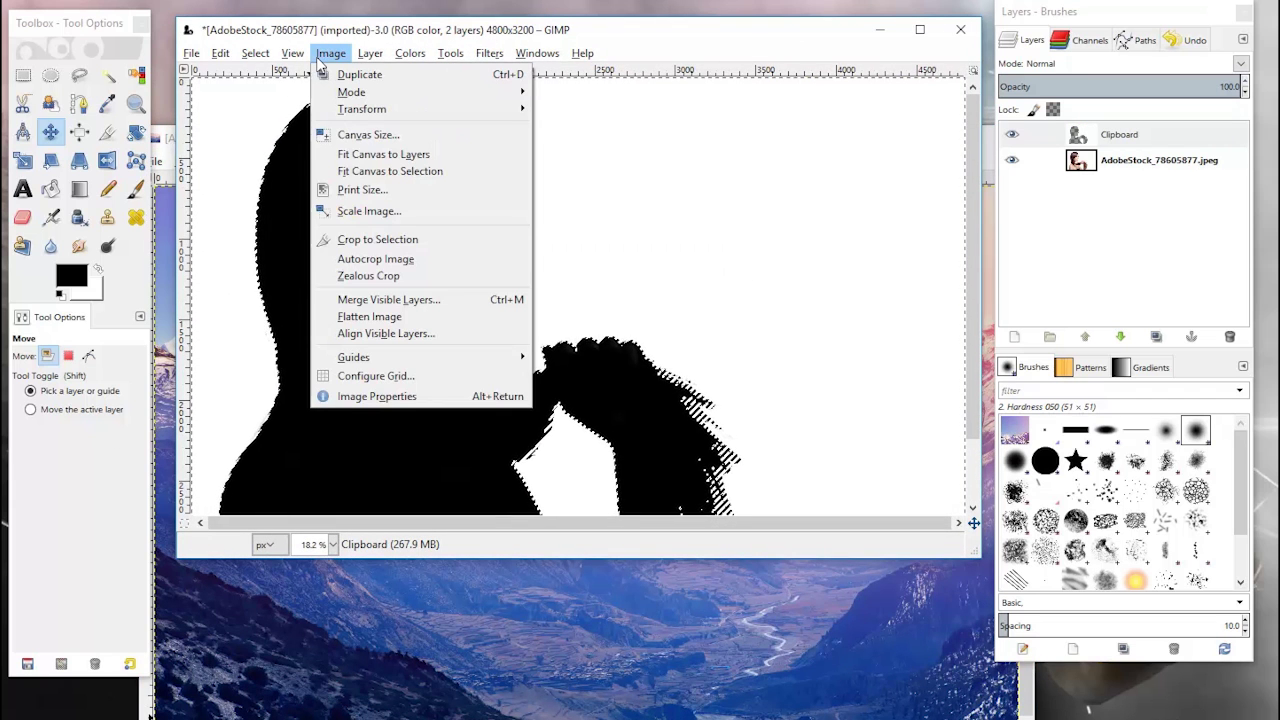
pyautogui.click(369, 211)
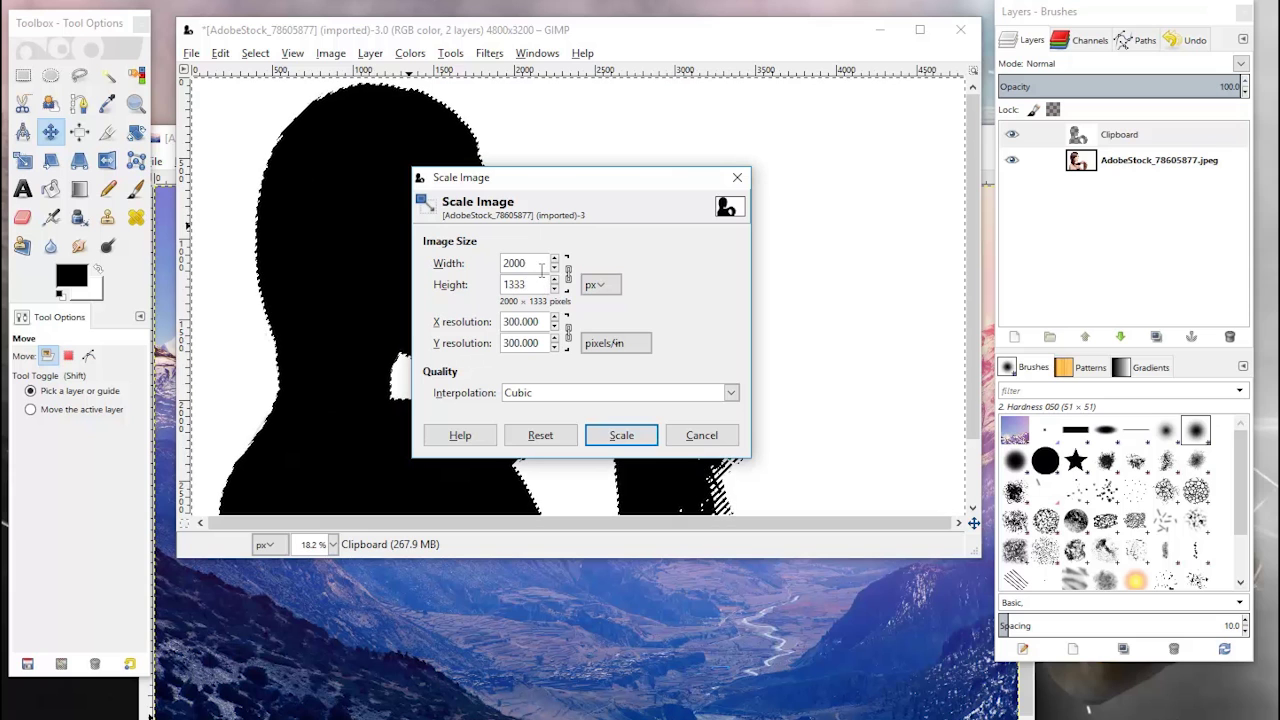
pyautogui.click(621, 437)
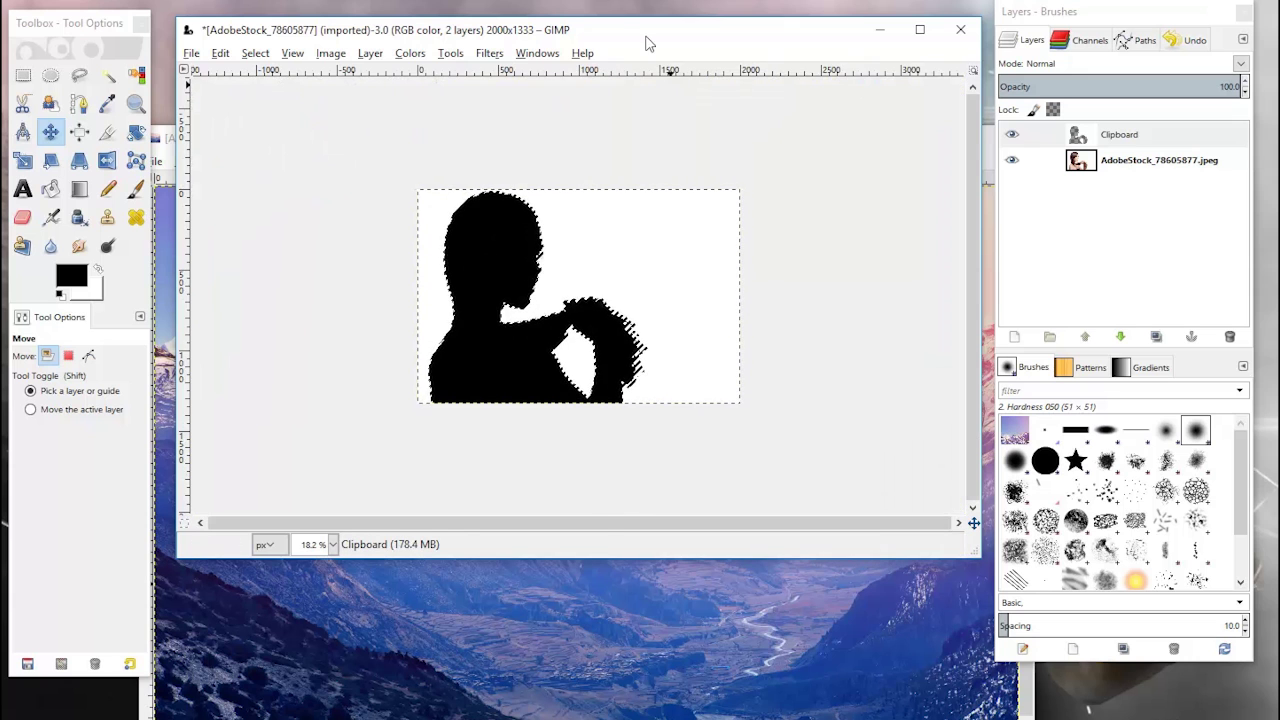
pyautogui.moveTo(678, 43); pyautogui.dragTo(698, 135)
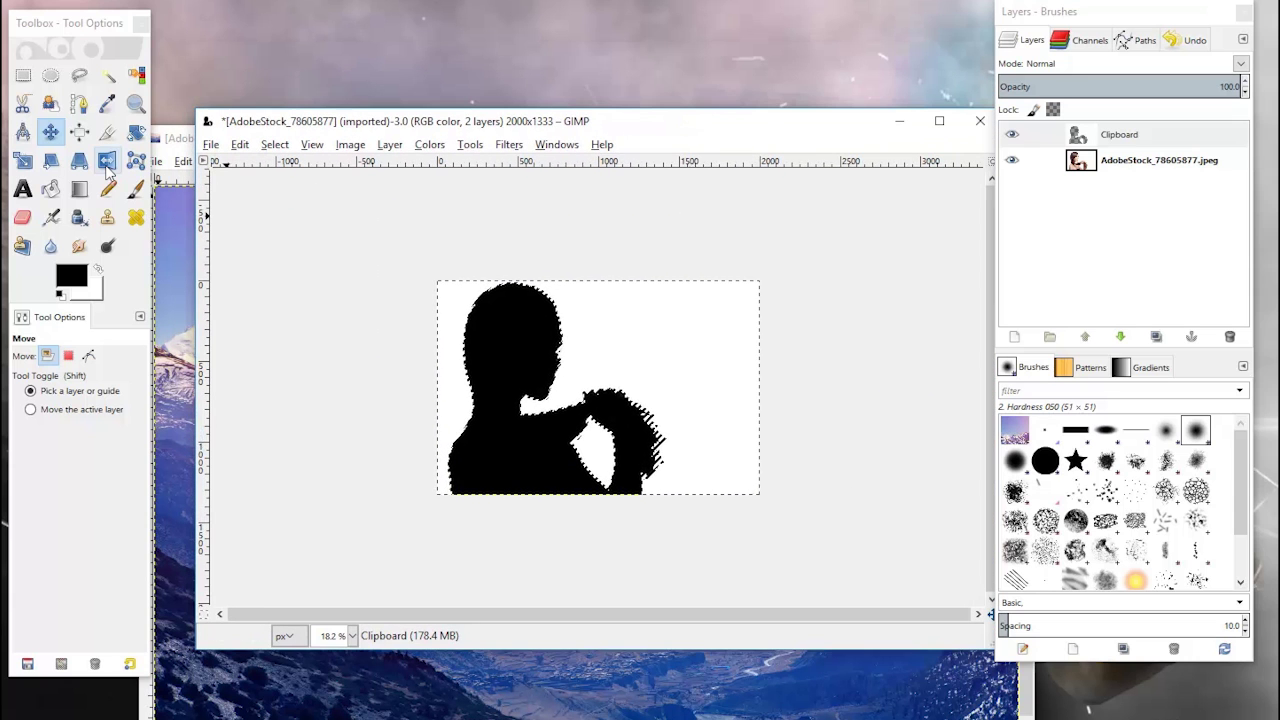
# Copy the whole mountain photo and paste it into the portrait as a new 'Pasted Layer'
pyautogui.click(182, 141)
pyautogui.click(184, 162)
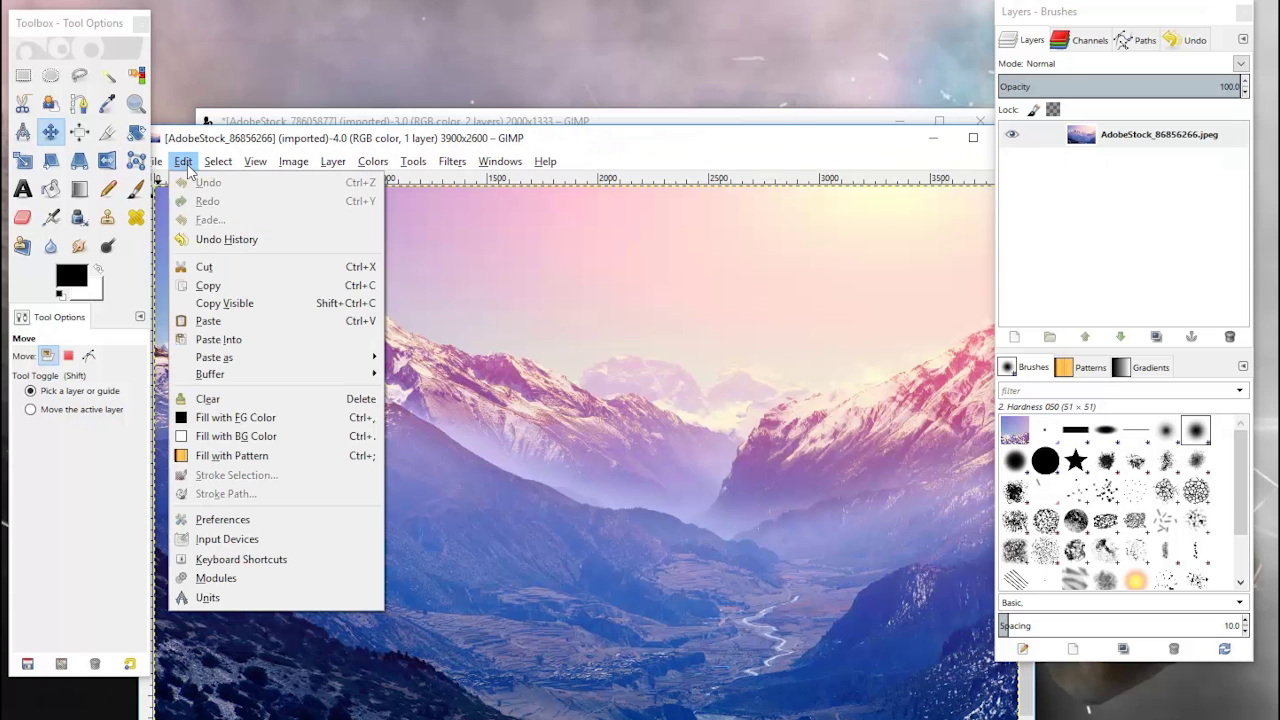
pyautogui.click(209, 287)
pyautogui.click(425, 121)
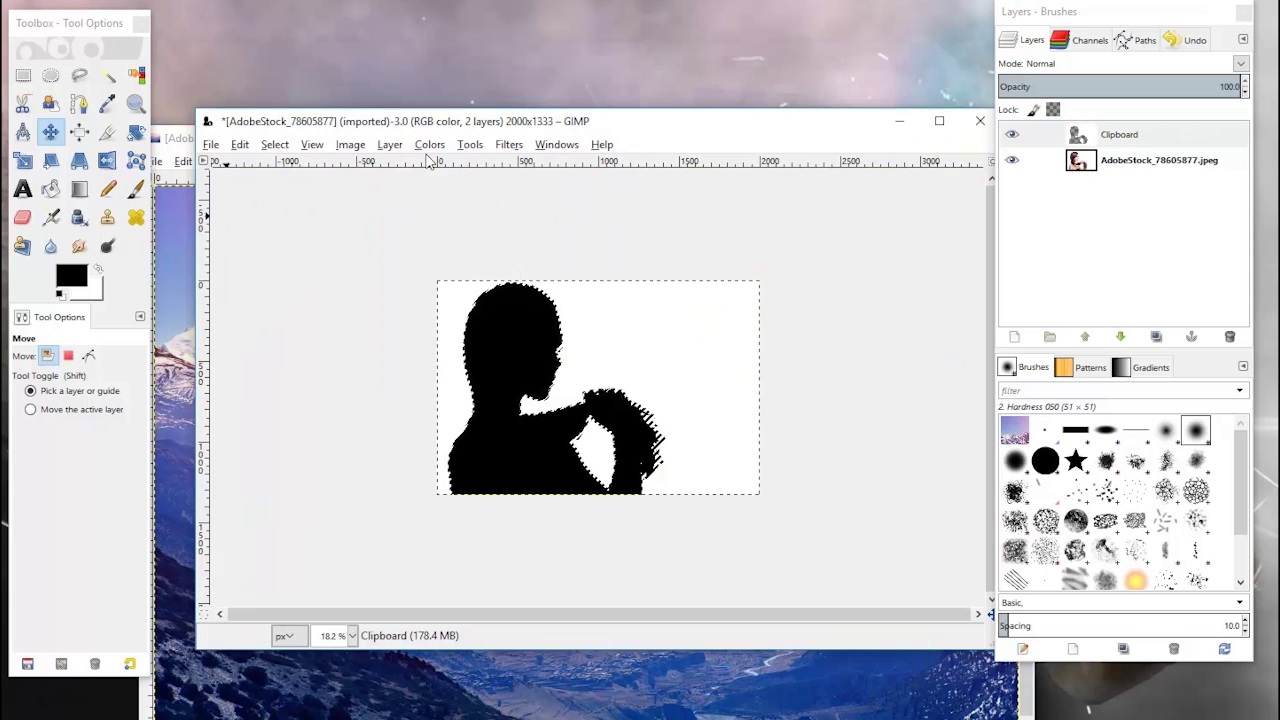
pyautogui.click(240, 144)
pyautogui.click(268, 304)
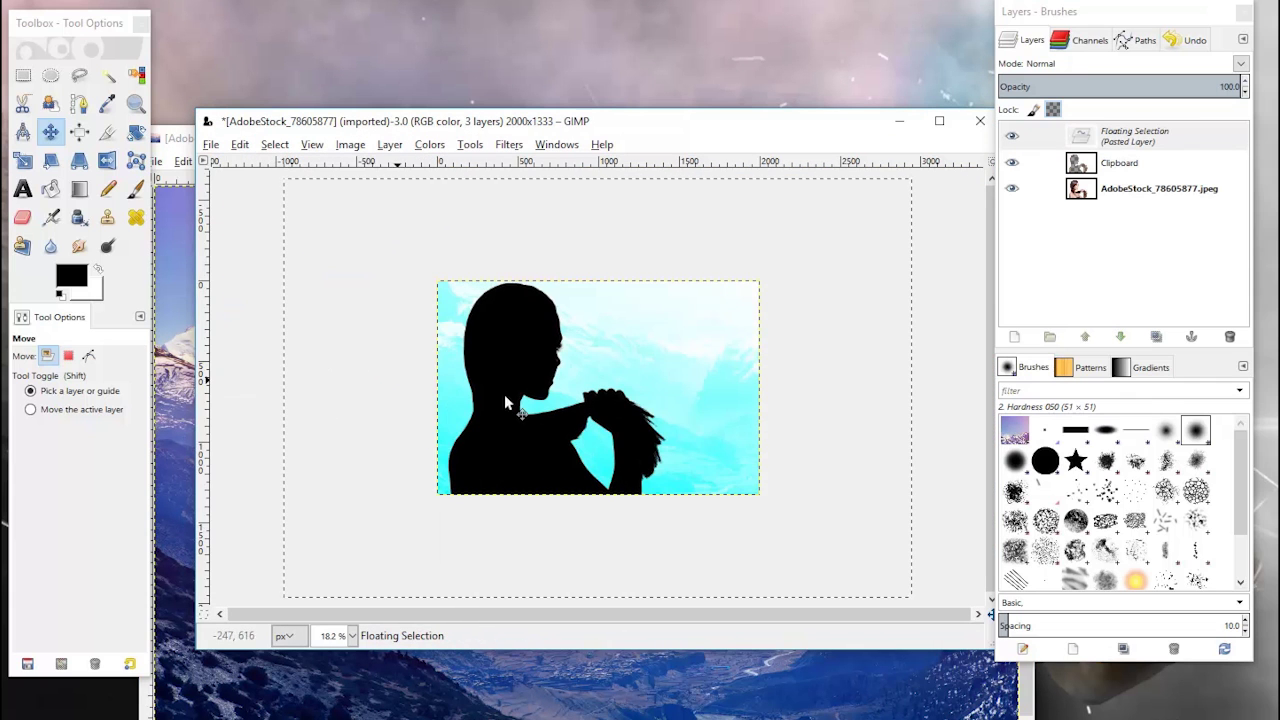
pyautogui.click(1016, 337)
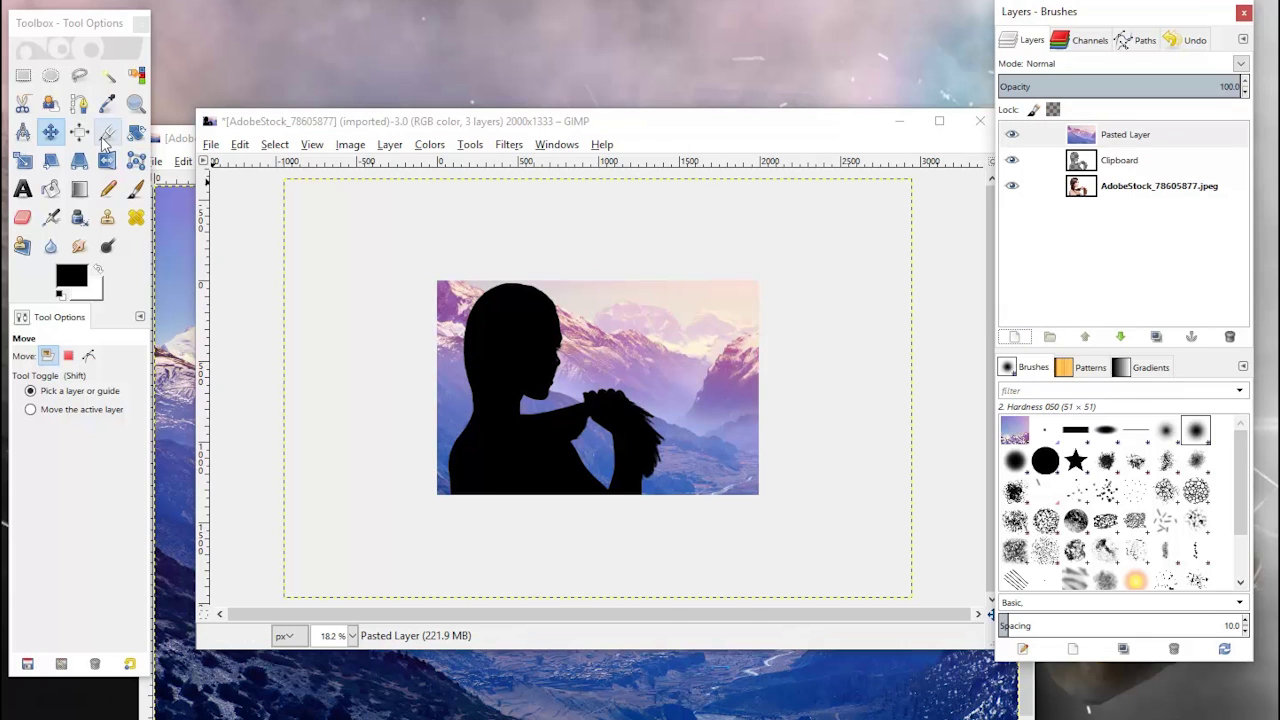
# Scale the Pasted Layer from 3900×2600 to 2000 px wide to fill the canvas
pyautogui.click(1087, 138)
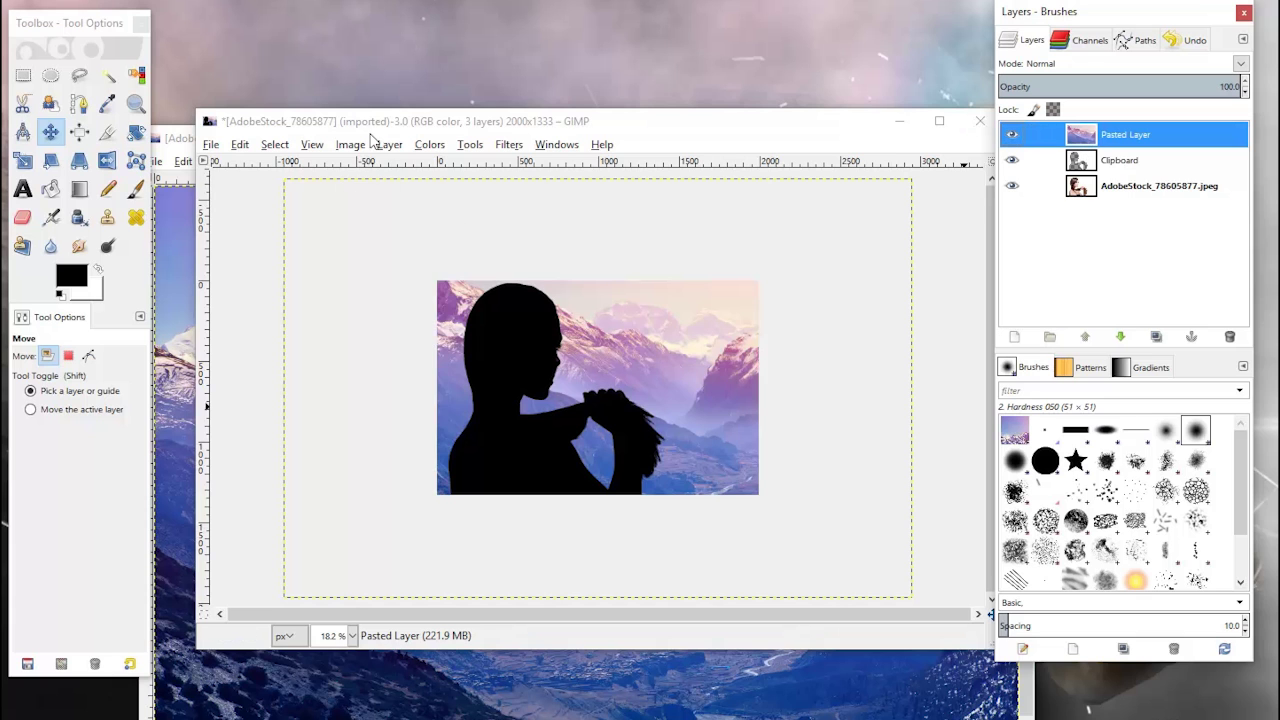
pyautogui.click(390, 145)
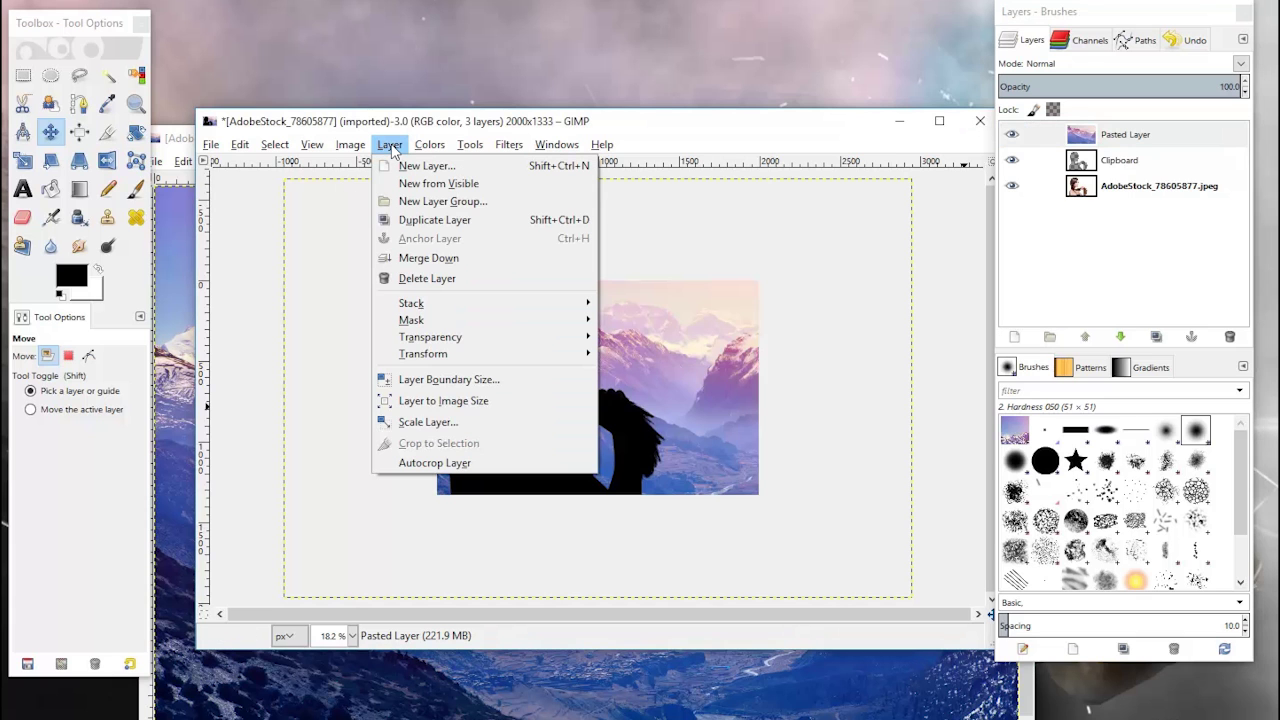
pyautogui.click(430, 423)
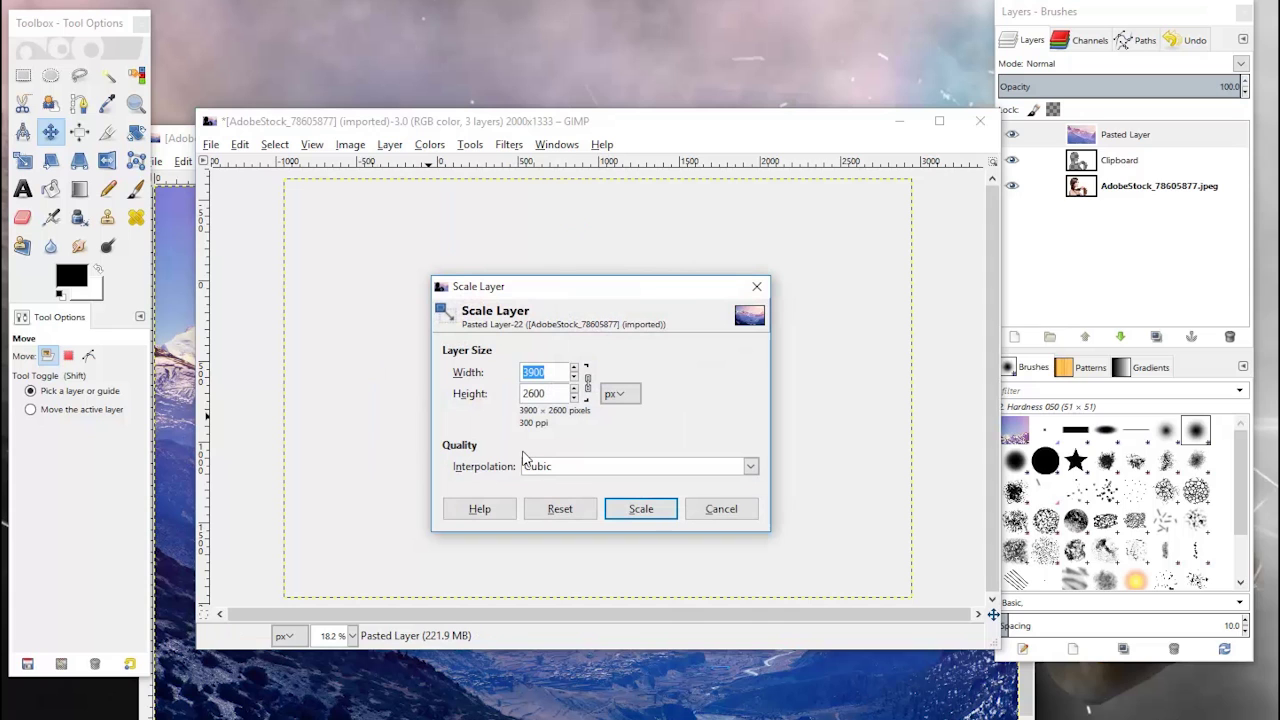
pyautogui.write('2000')
pyautogui.click(634, 508)
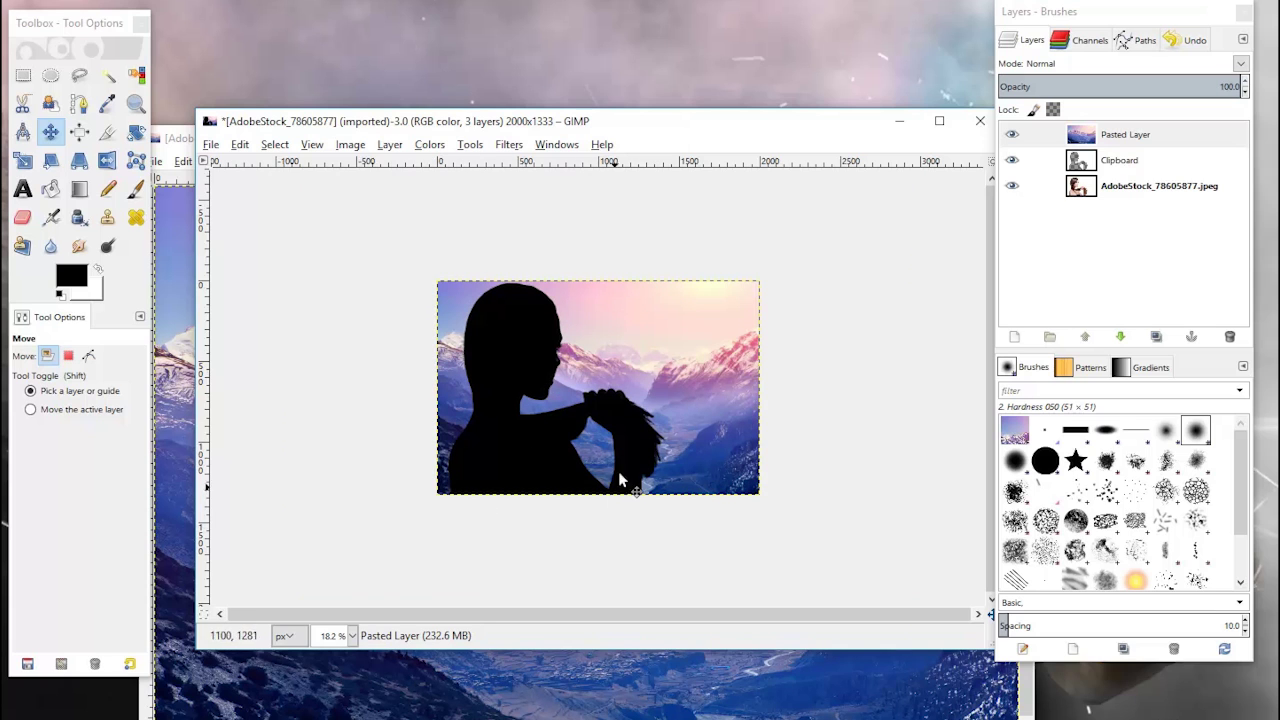
pyautogui.click(1049, 164)
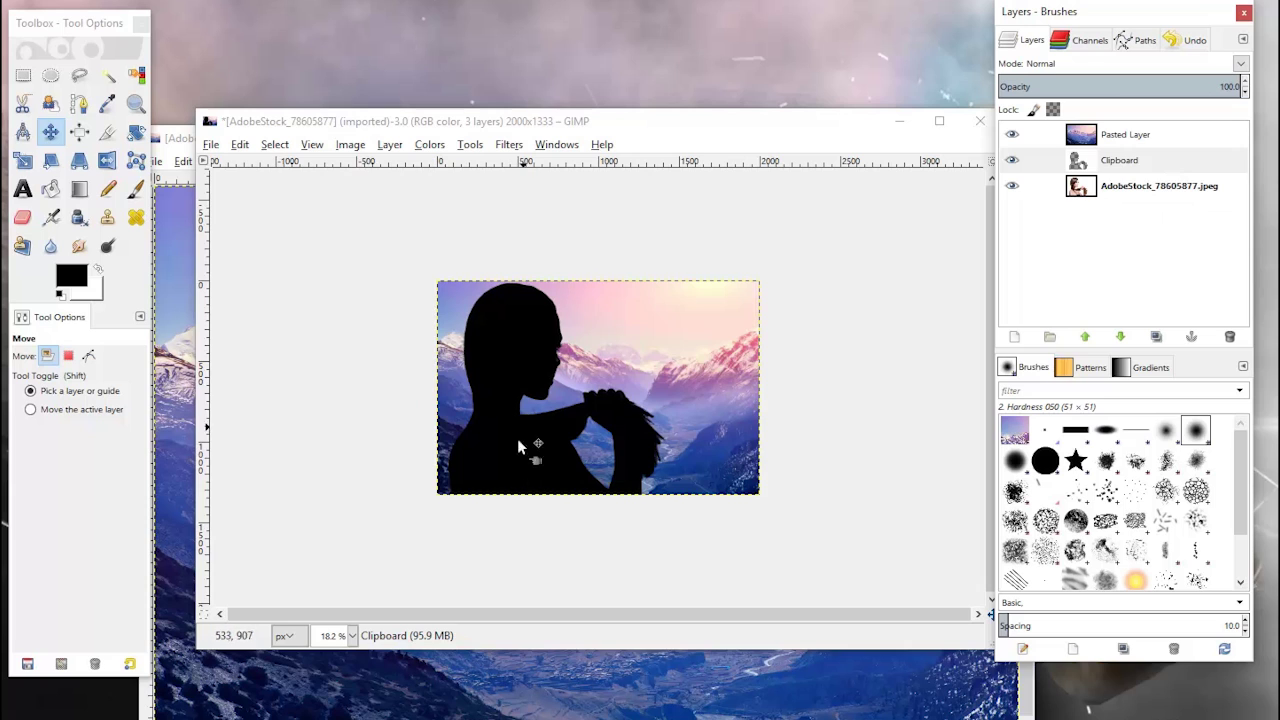
# Hide the Blue Channel Copy and apply Alpha to Selection on the Clipboard layer
pyautogui.click(1087, 42)
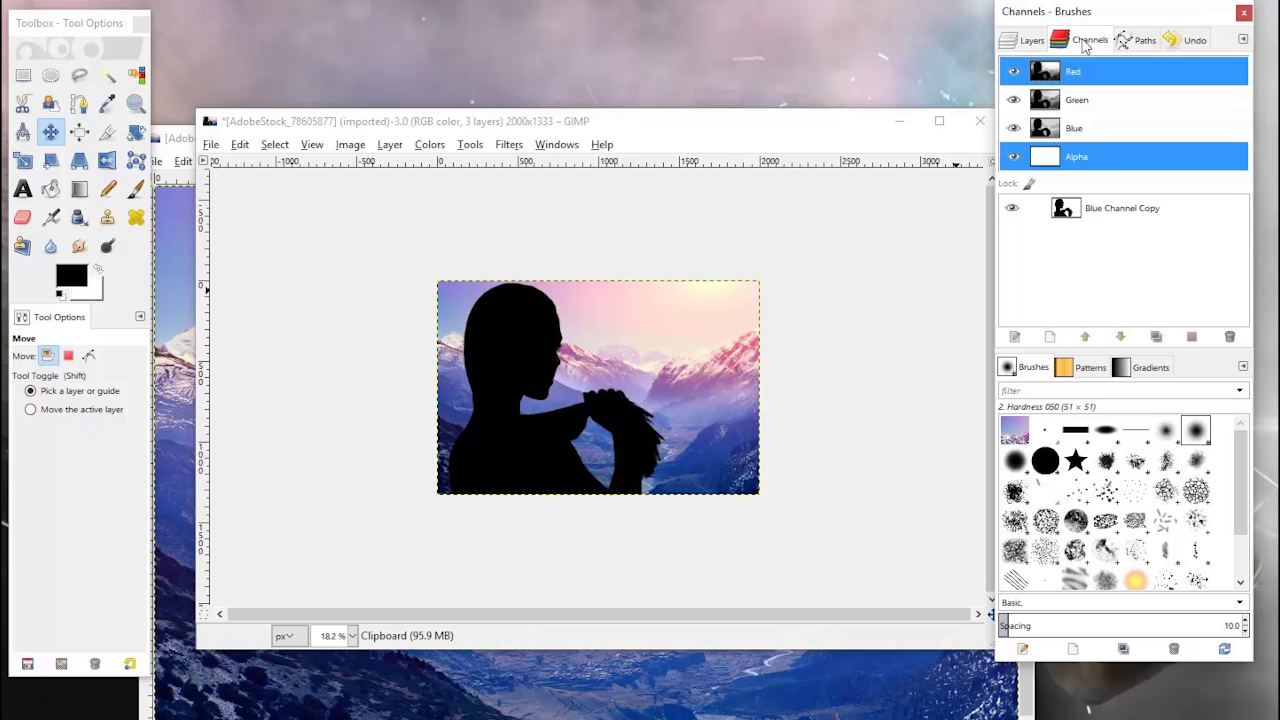
pyautogui.click(1012, 209)
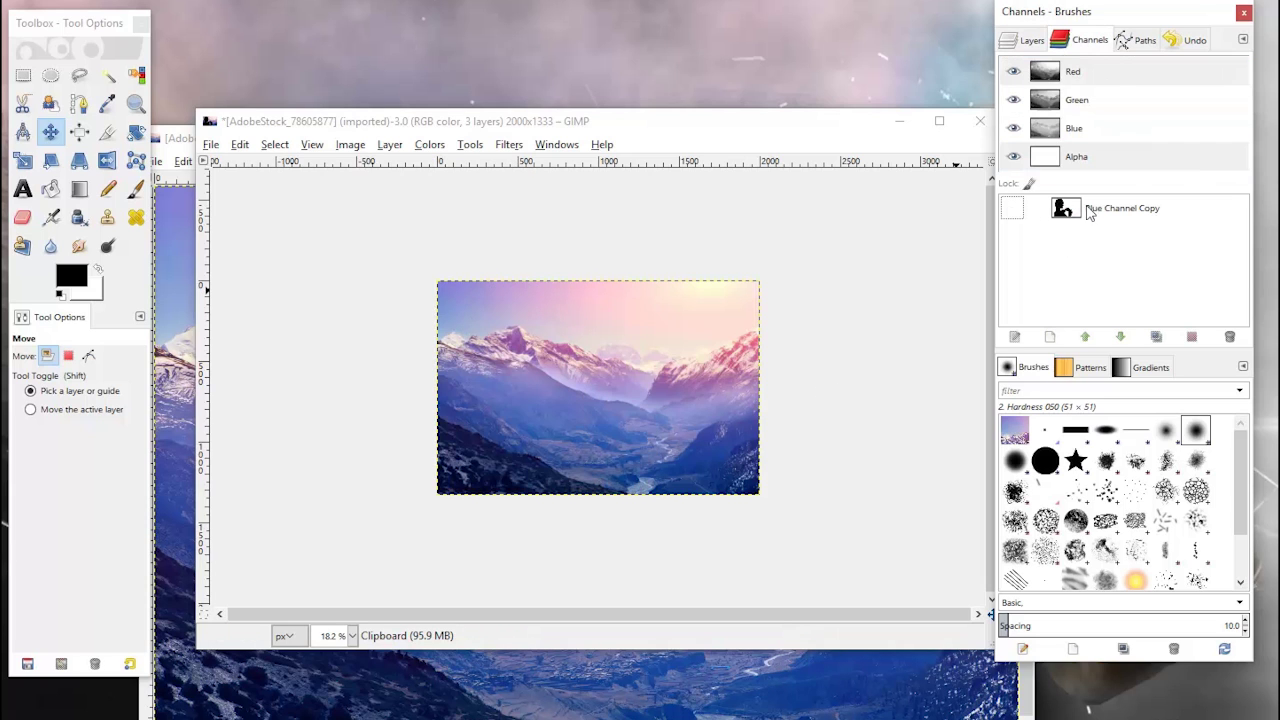
pyautogui.click(1020, 42)
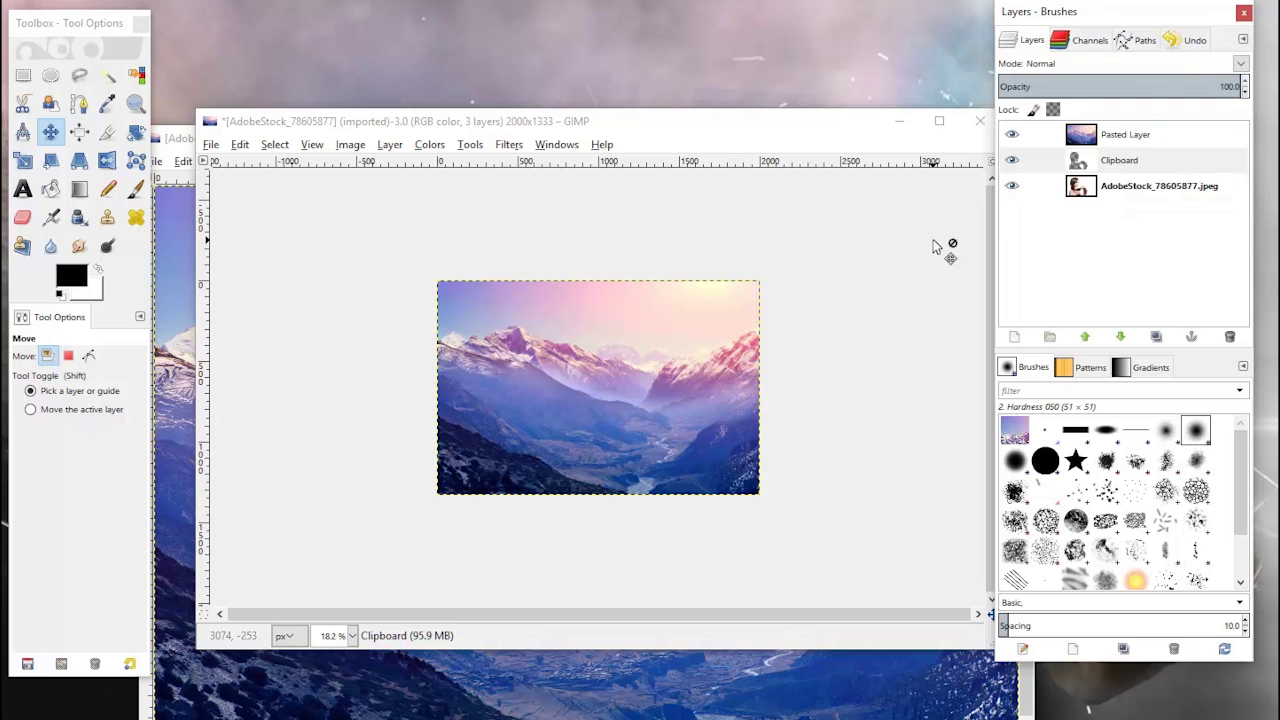
pyautogui.click(1092, 164)
pyautogui.rightClick(1077, 166)
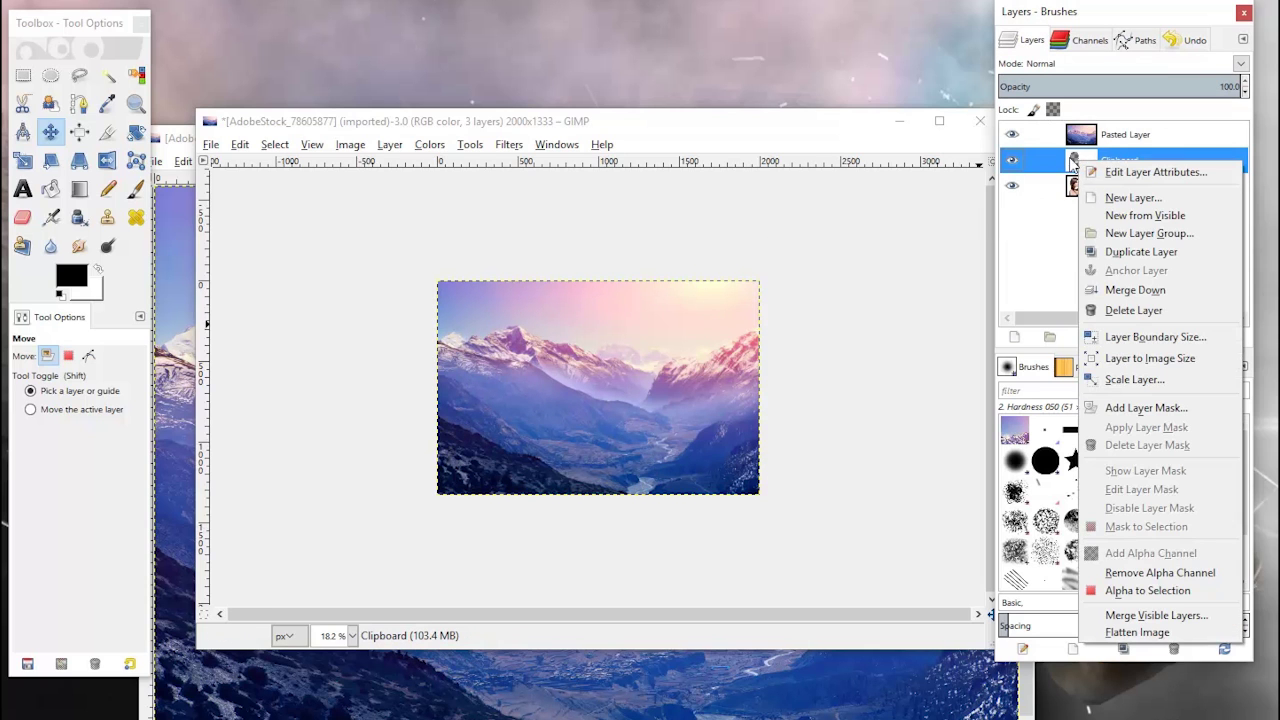
pyautogui.rightClick(1080, 166)
pyautogui.rightClick(1090, 163)
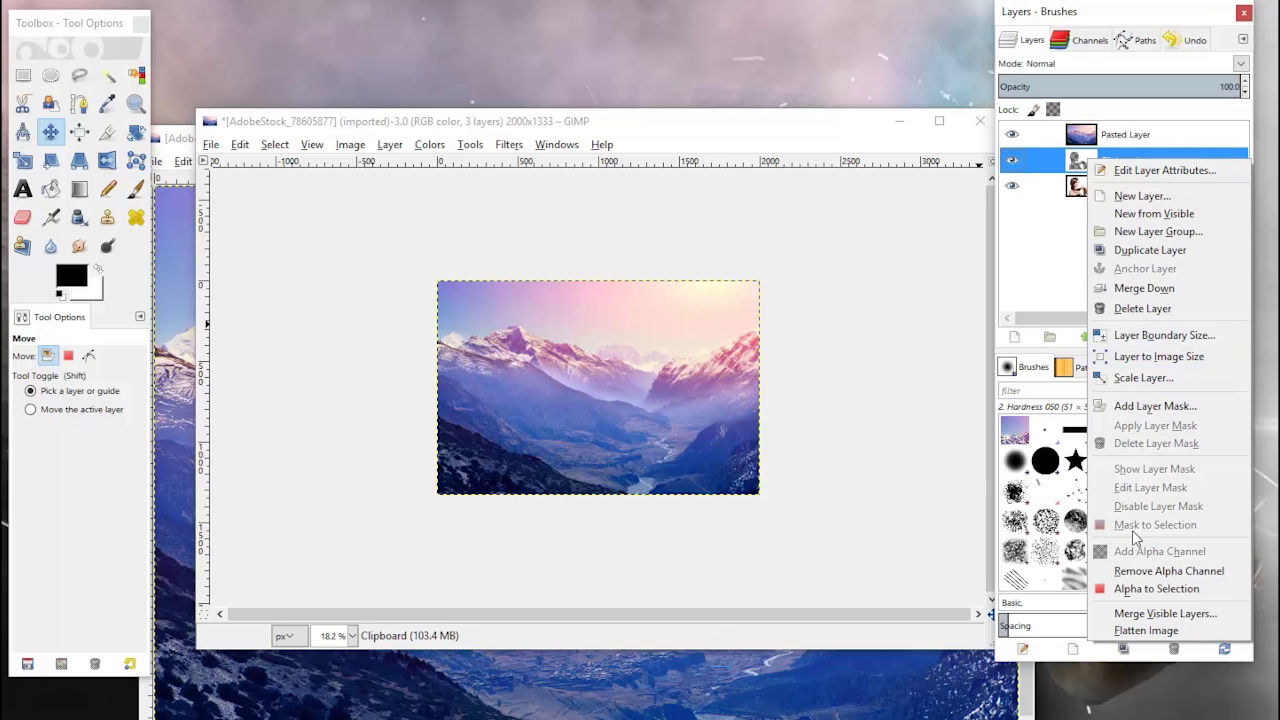
pyautogui.click(1154, 590)
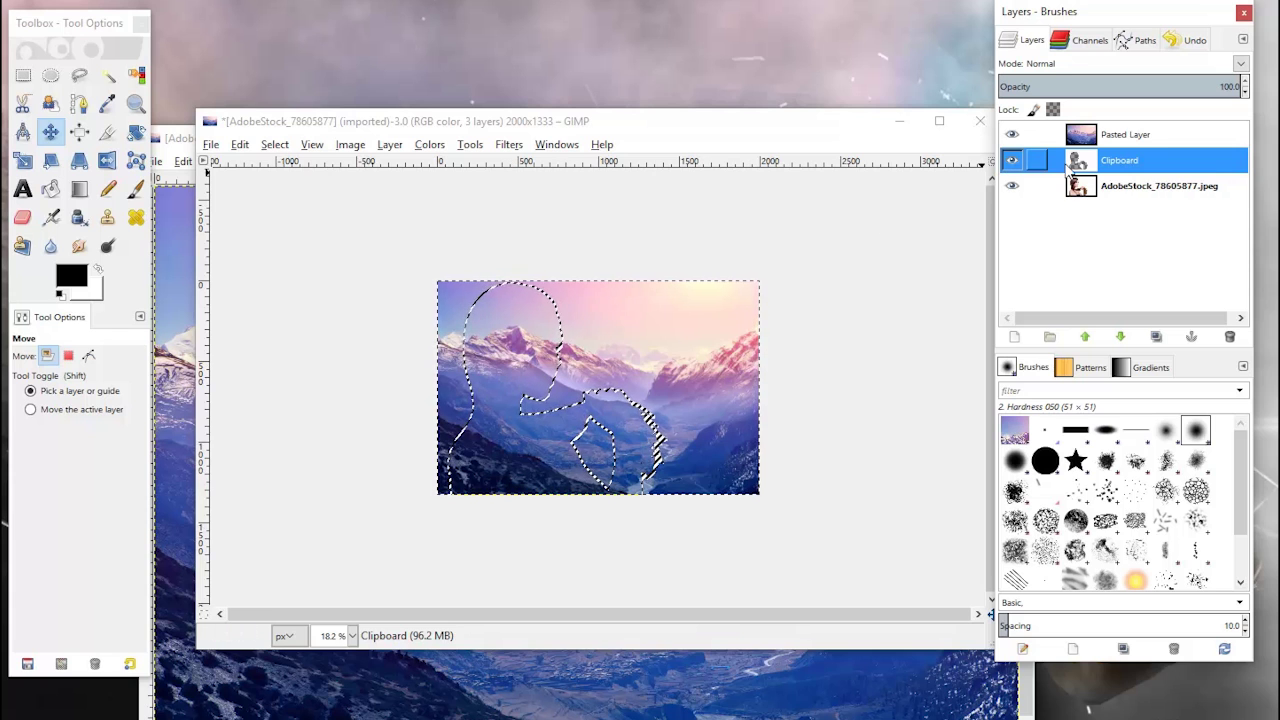
pyautogui.press('pageup')
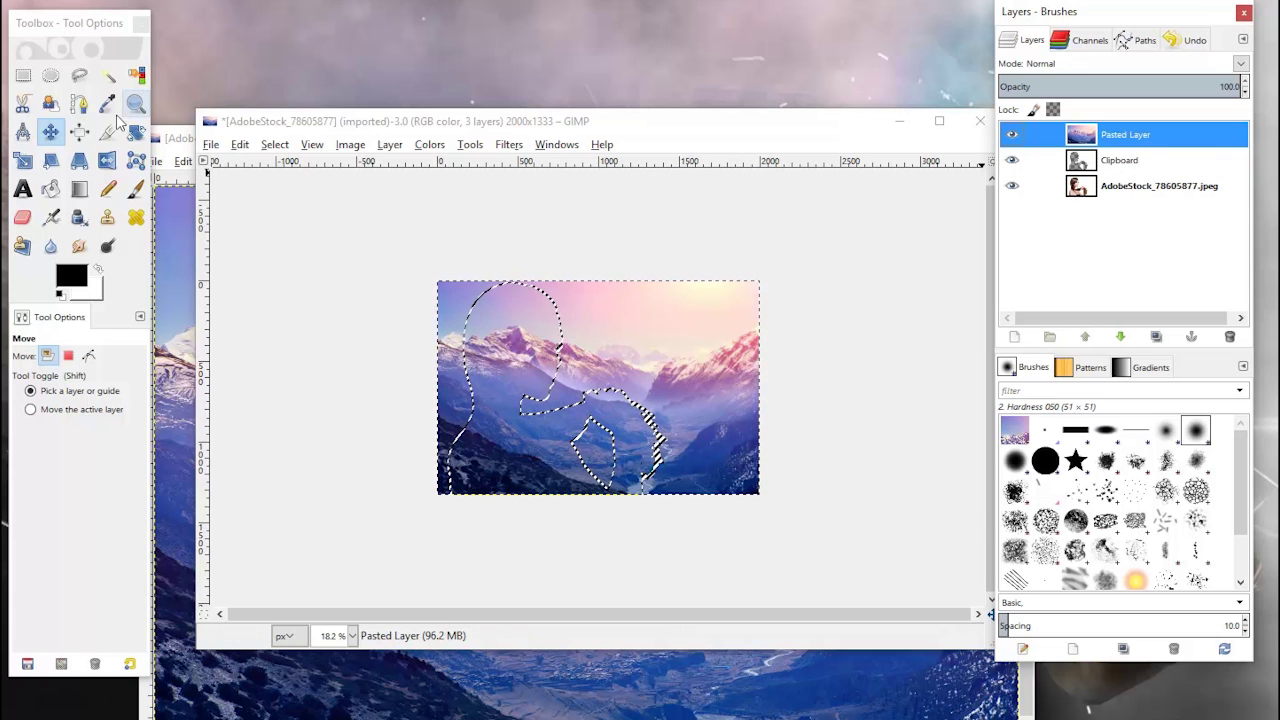
# Drag the mountain Pasted Layer left so the peaks sit behind the silhouette
pyautogui.click(50, 131)
pyautogui.moveTo(697, 358); pyautogui.dragTo(663, 355)
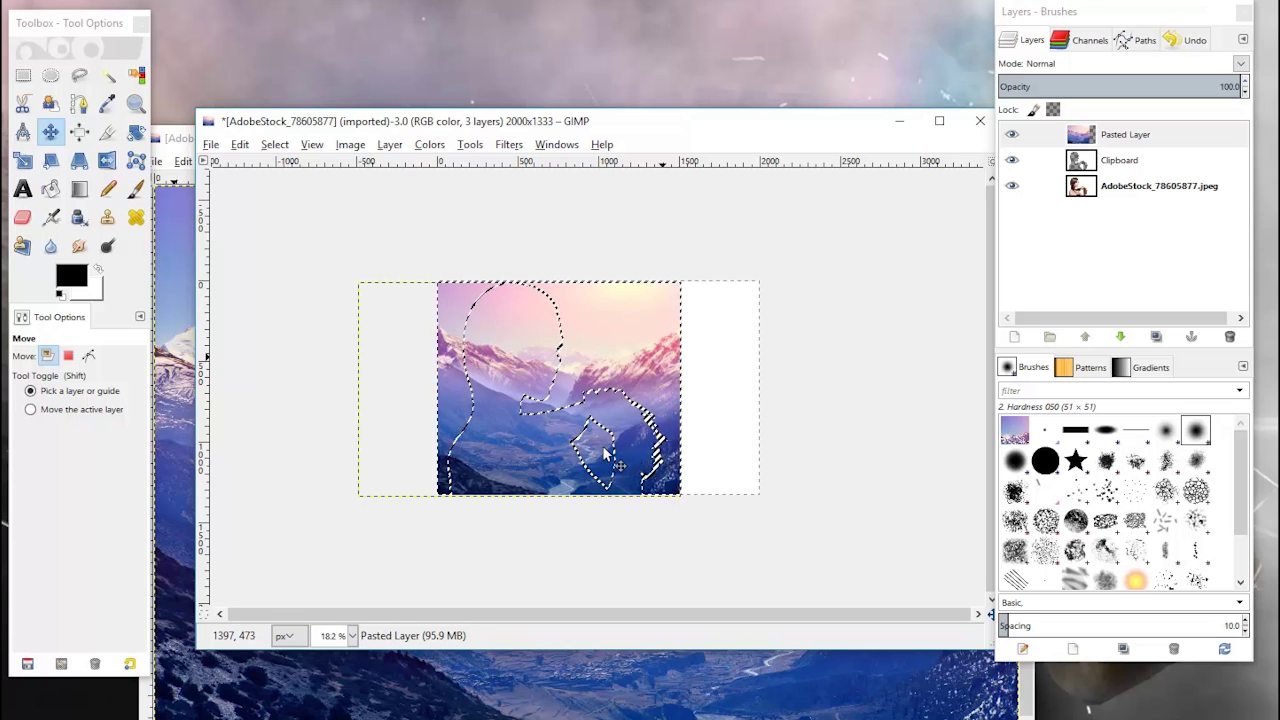
pyautogui.moveTo(655, 355); pyautogui.dragTo(647, 352)
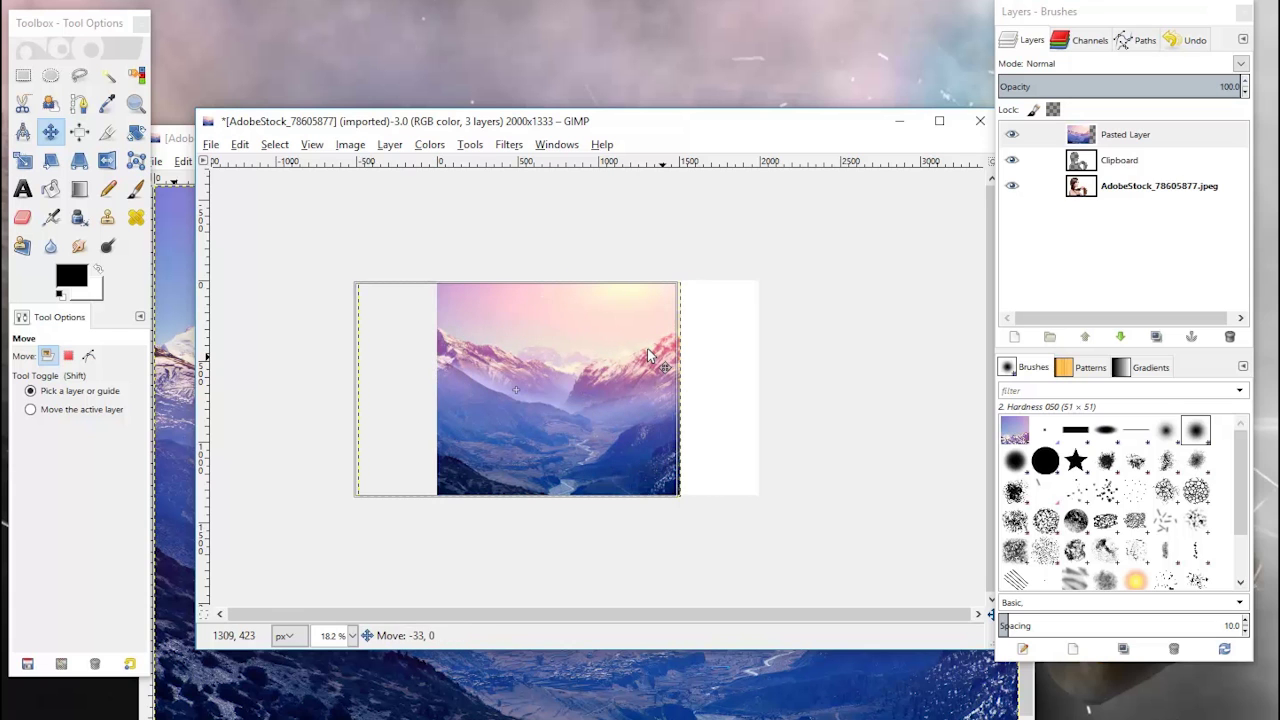
# Reactivate Pasted Layer and invert the current selection
pyautogui.click(595, 290)
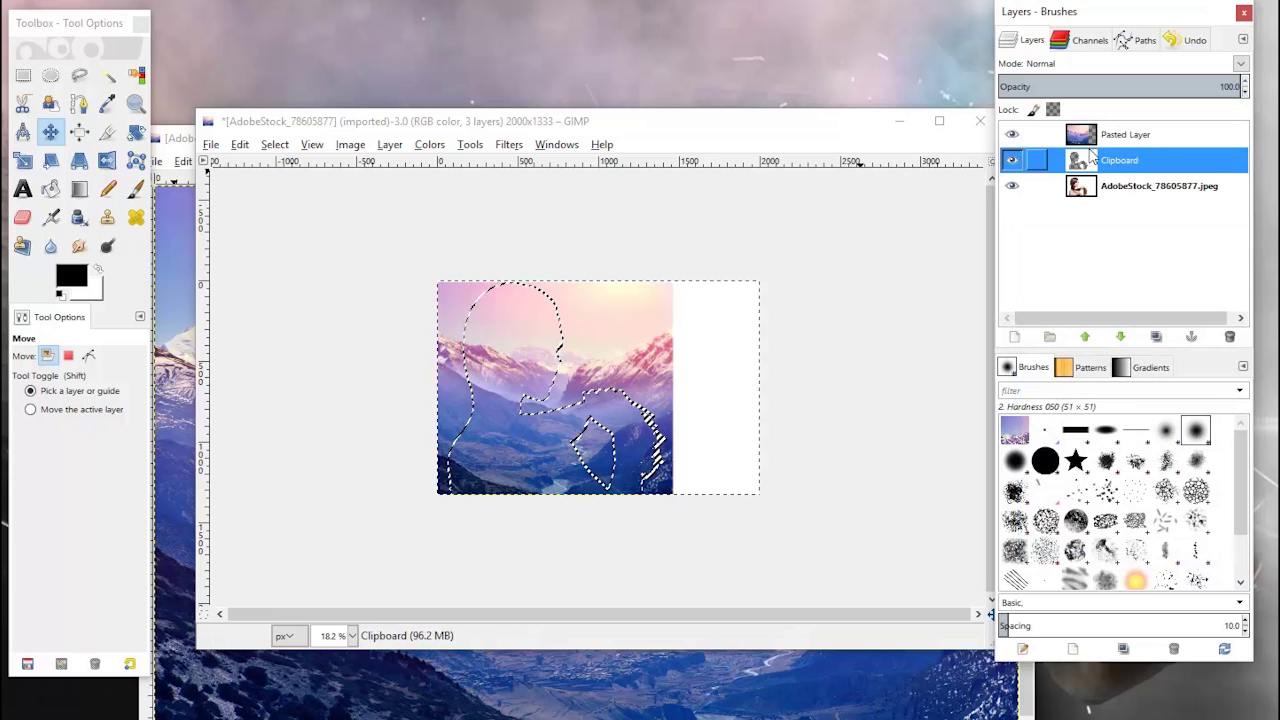
pyautogui.click(600, 285)
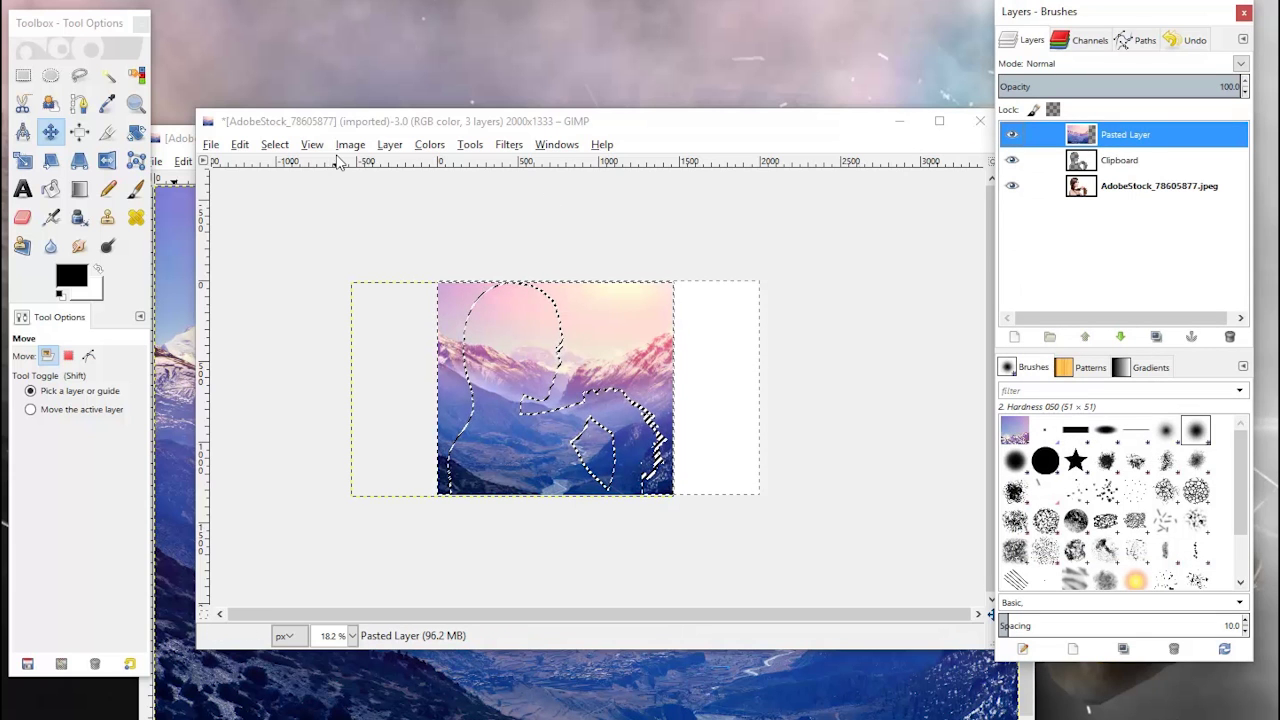
pyautogui.click(275, 144)
pyautogui.click(296, 210)
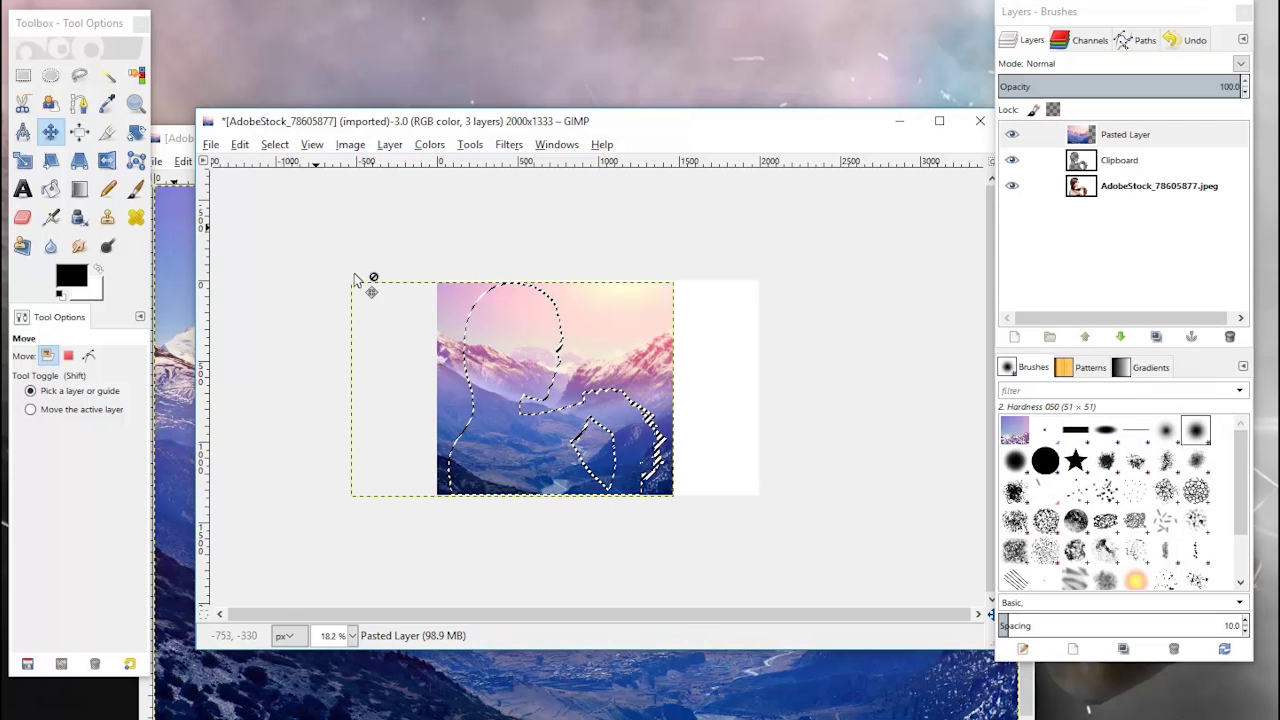
pyautogui.rightClick(1088, 141)
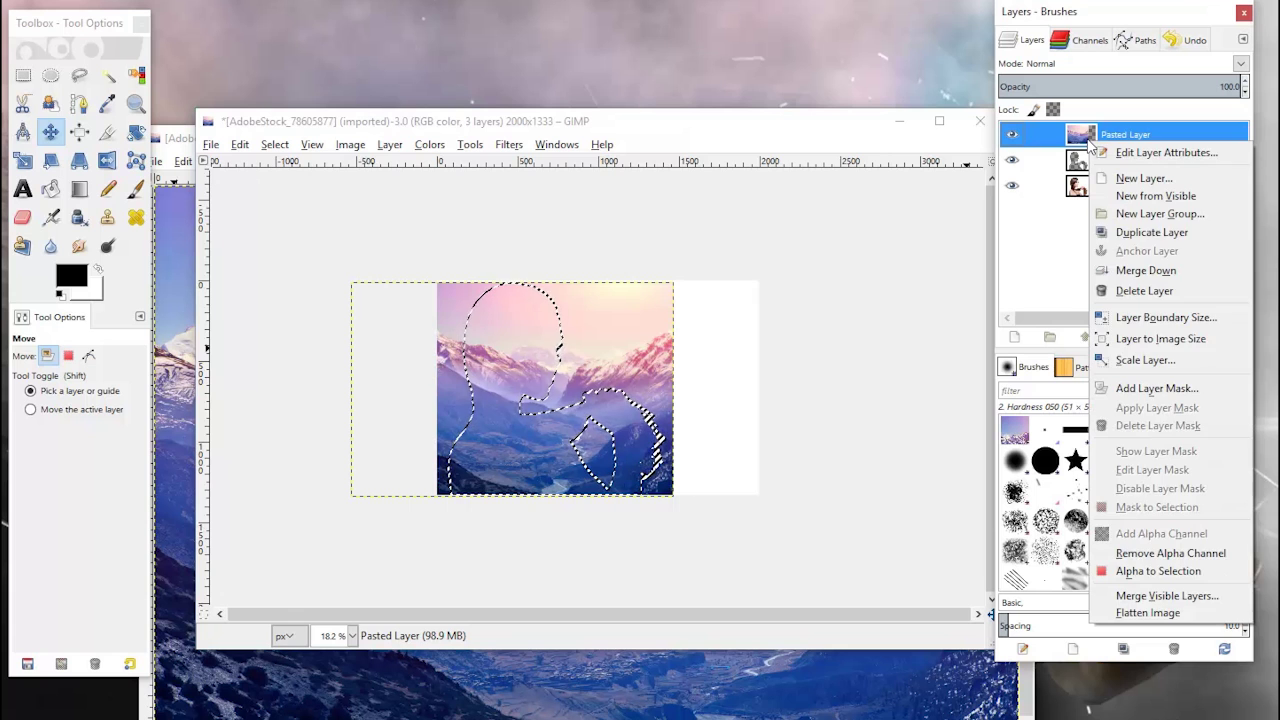
# Add a layer mask to Pasted Layer initialised from the silhouette selection
pyautogui.click(1152, 390)
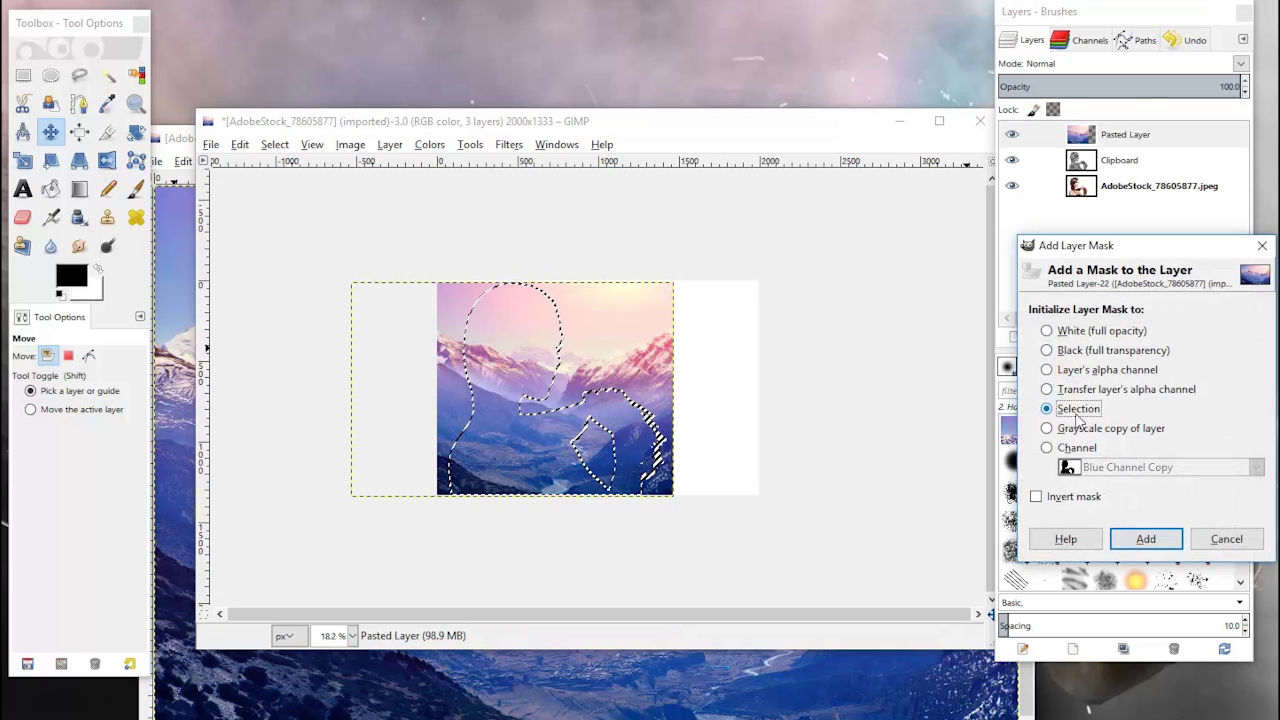
pyautogui.click(1143, 540)
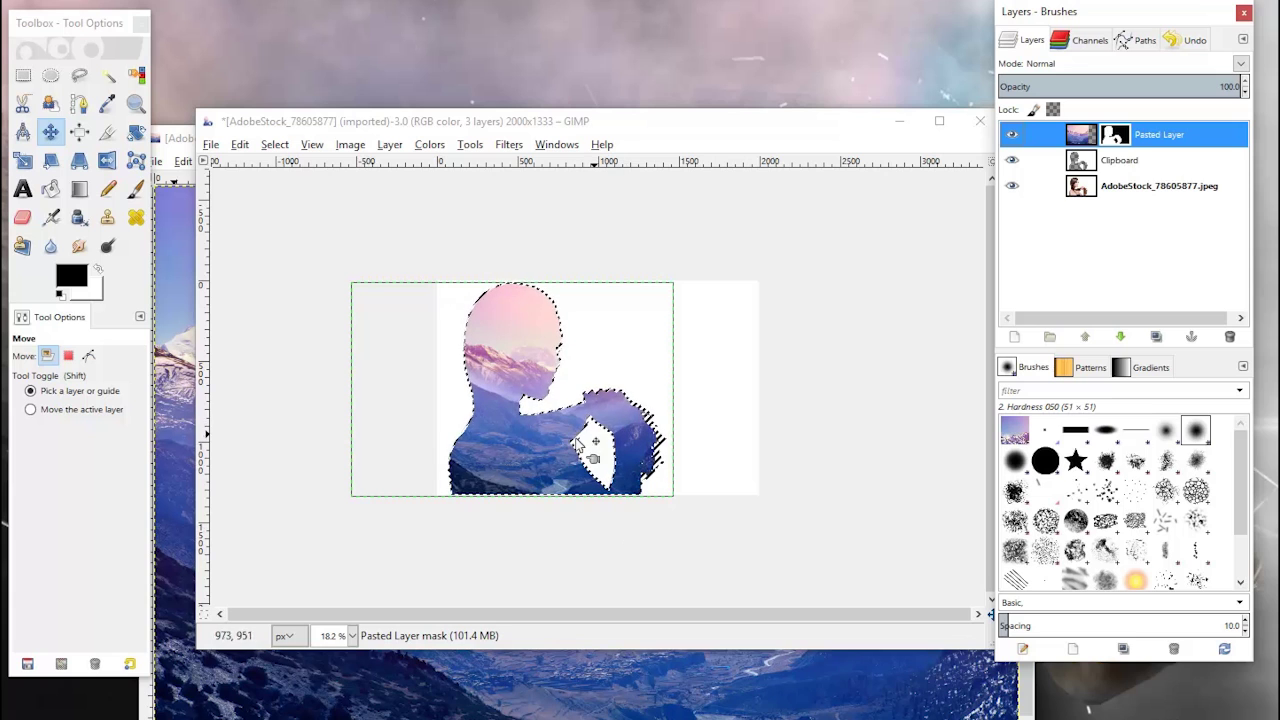
# Duplicate the AdobeStock_78605877.jpeg layer and raise the original to the top of the stack
pyautogui.click(1045, 186)
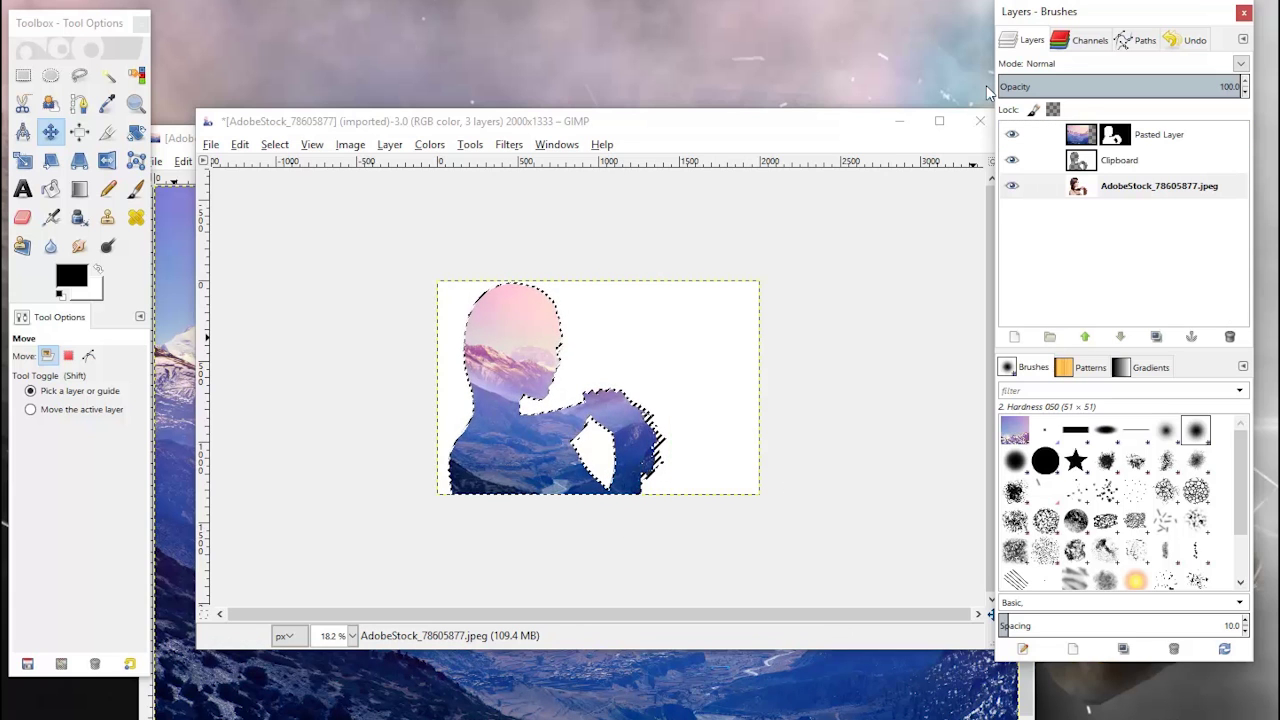
pyautogui.click(1083, 187)
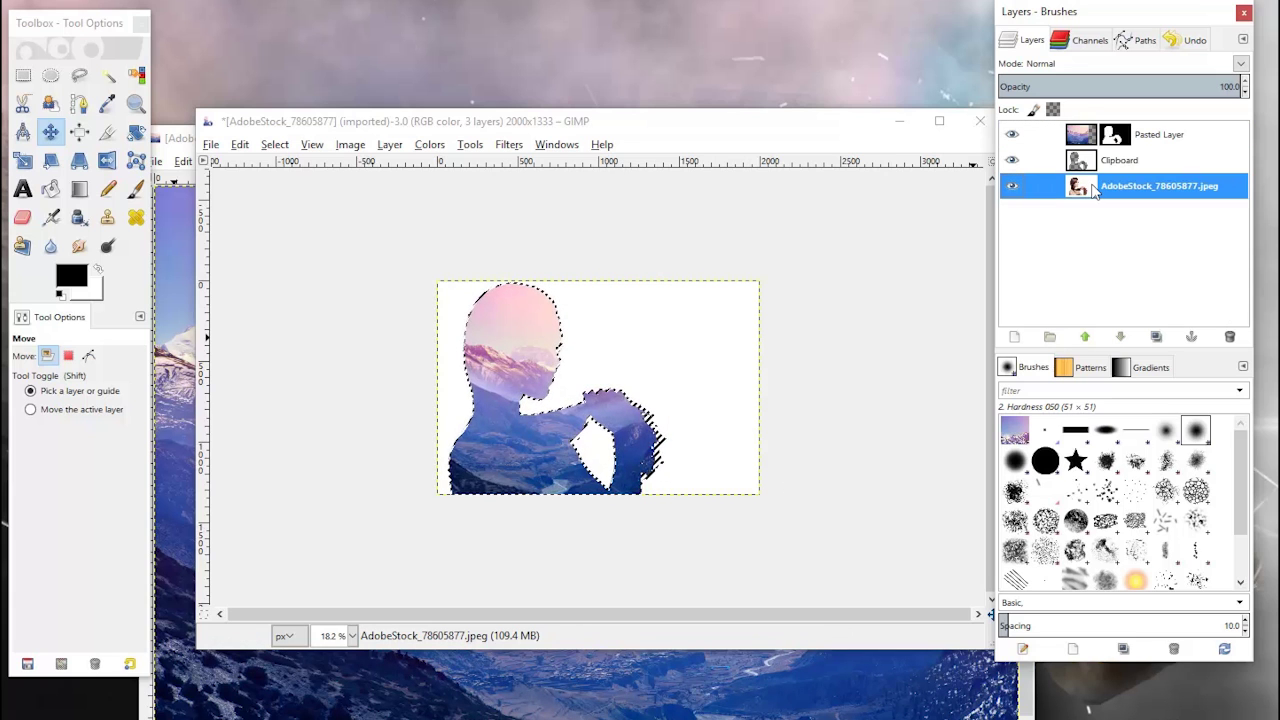
pyautogui.click(1156, 337)
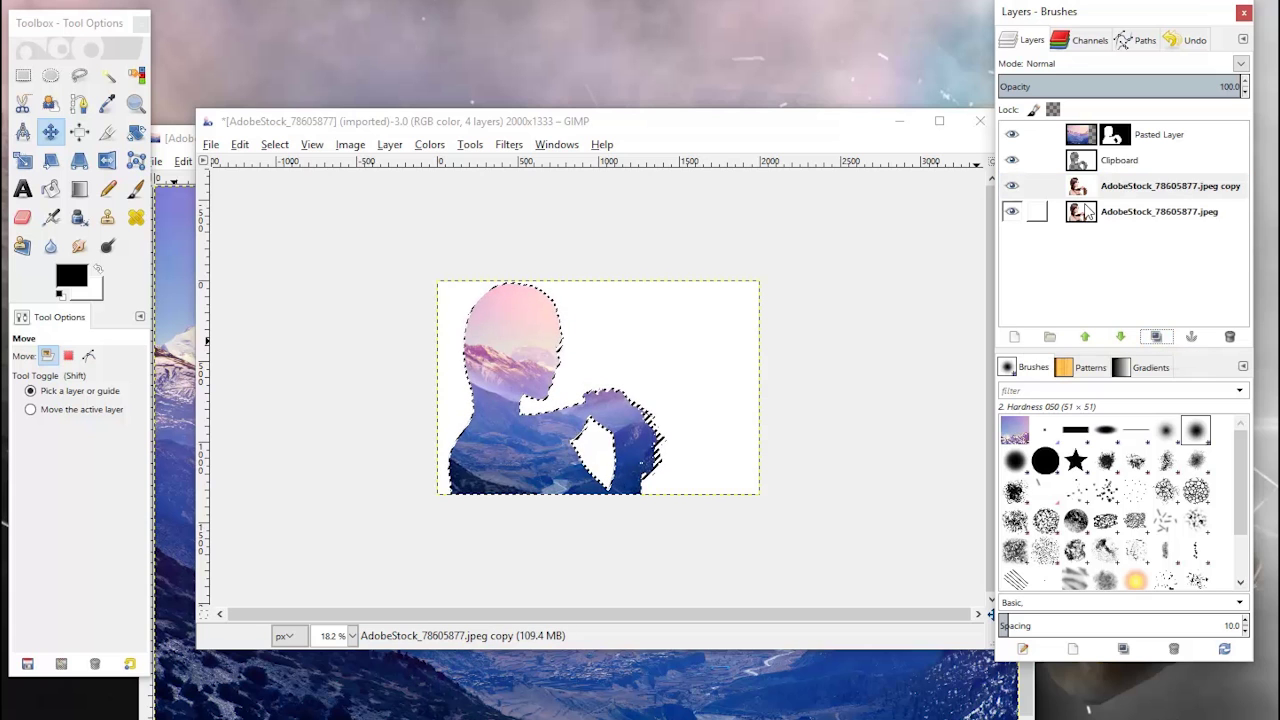
pyautogui.moveTo(1087, 210); pyautogui.dragTo(940, 130)
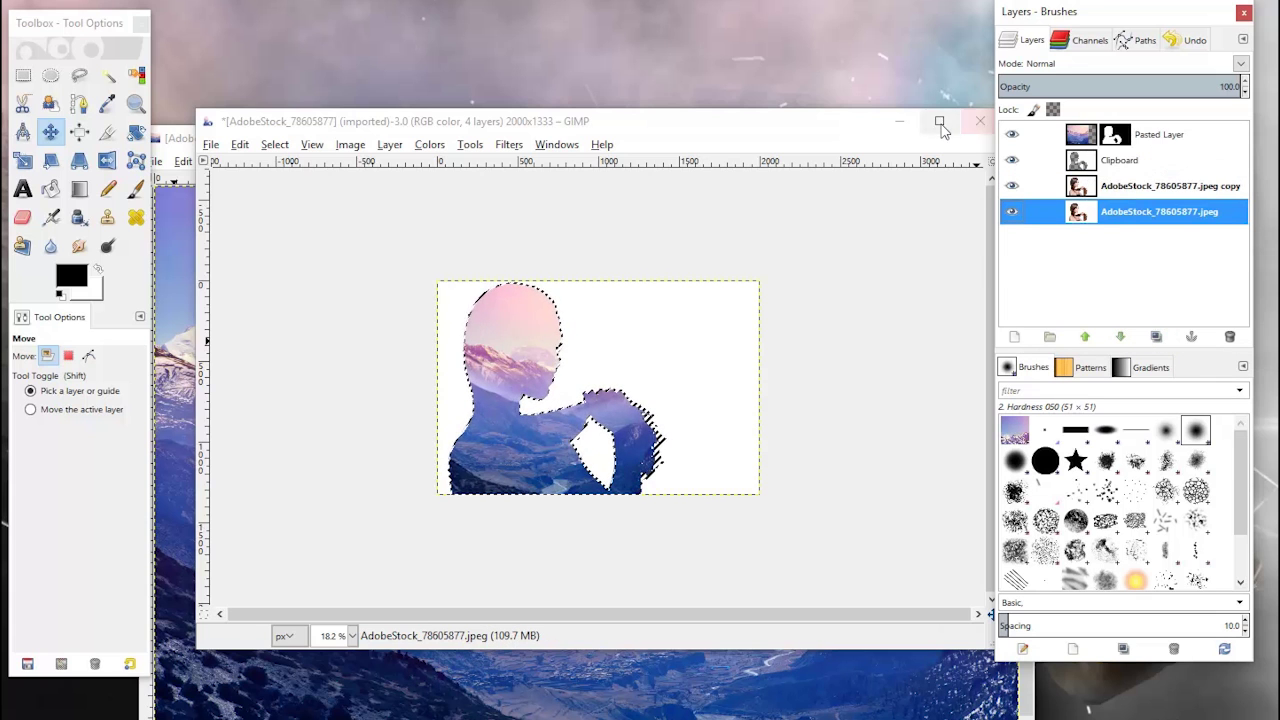
pyautogui.keyDown('shift'); pyautogui.click(1085, 337); pyautogui.keyUp('shift')
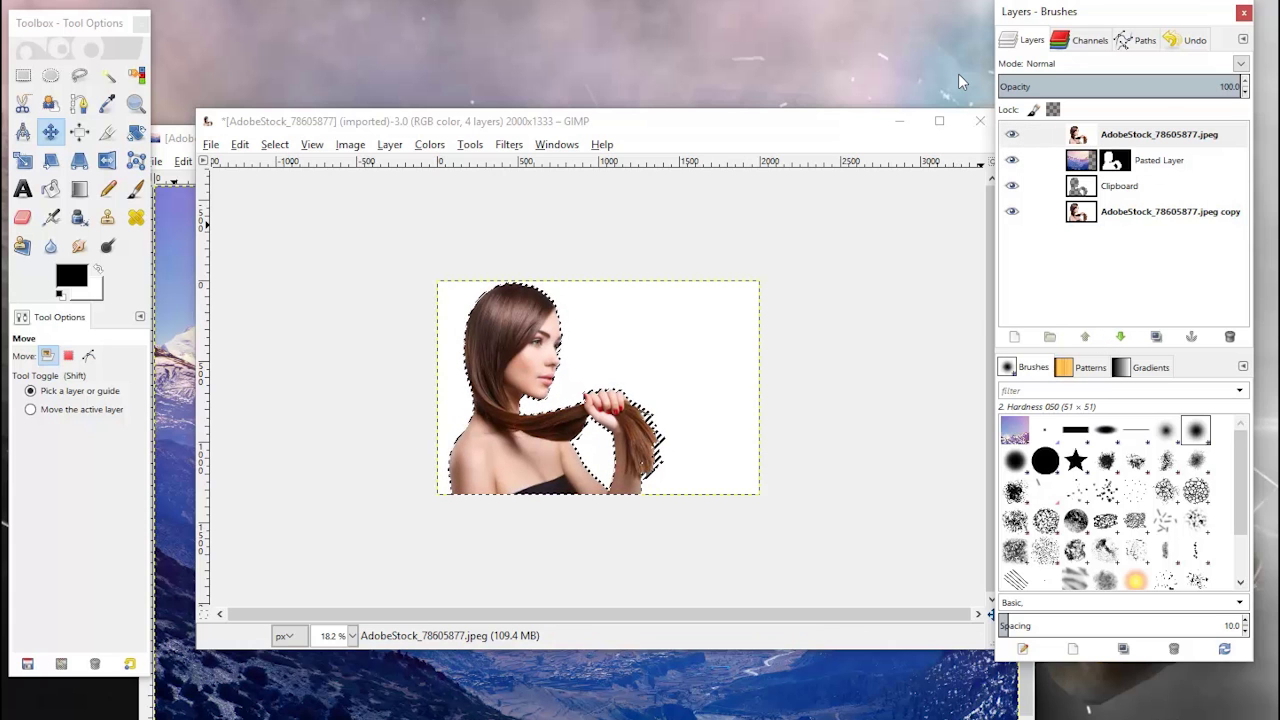
# Make all colour channels active and select the top woman photo layer
pyautogui.click(1094, 41)
pyautogui.click(1066, 104)
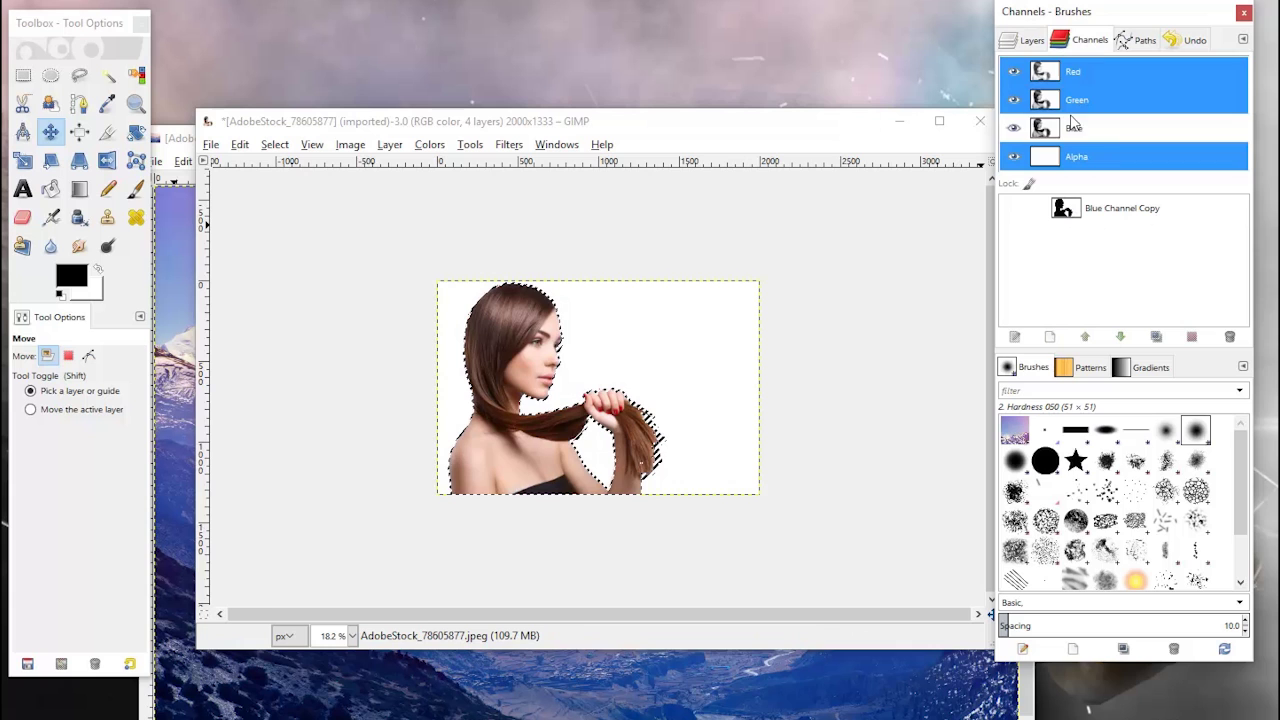
pyautogui.click(1024, 41)
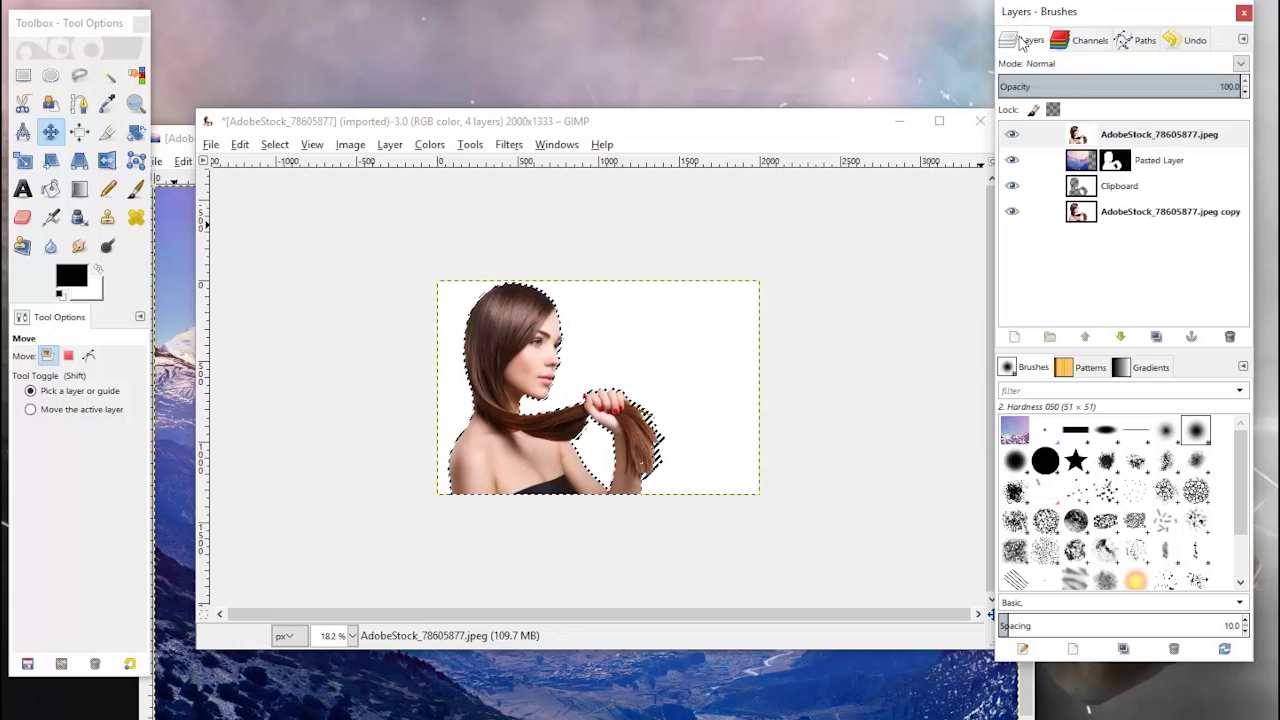
pyautogui.click(1082, 142)
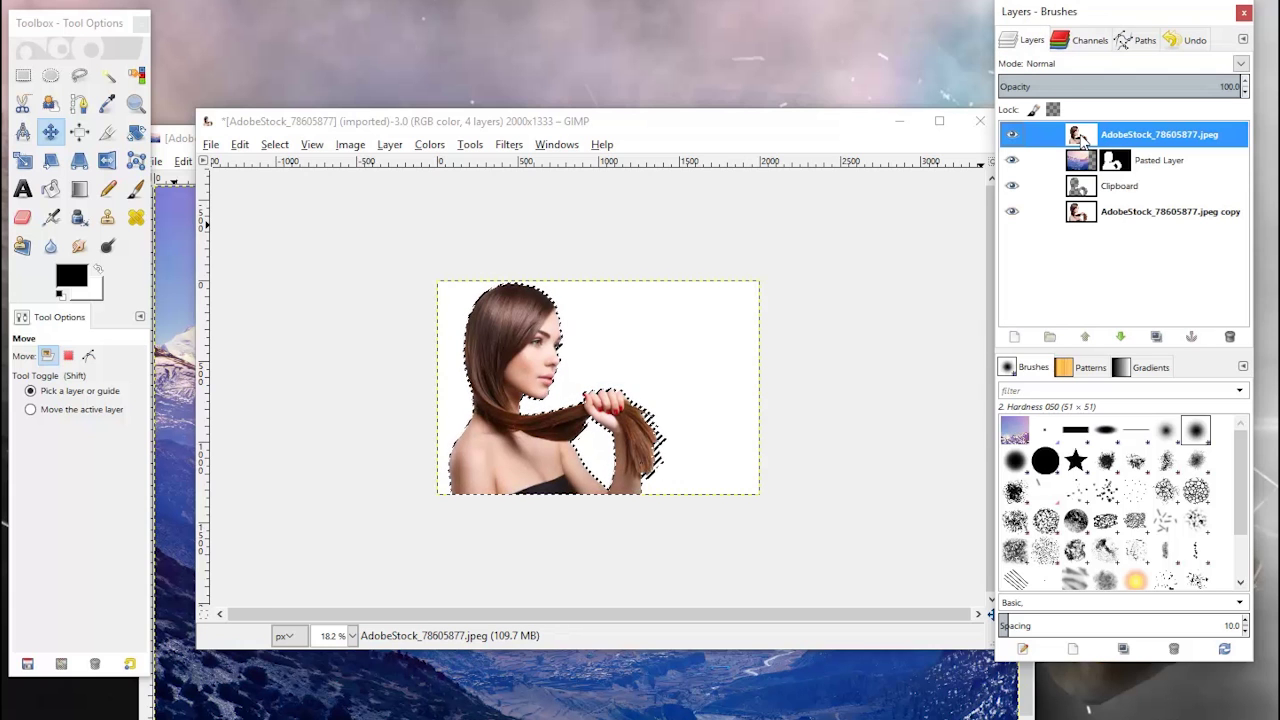
# Desaturate the top woman layer with Hue-Saturation, saturation at -100
pyautogui.click(429, 145)
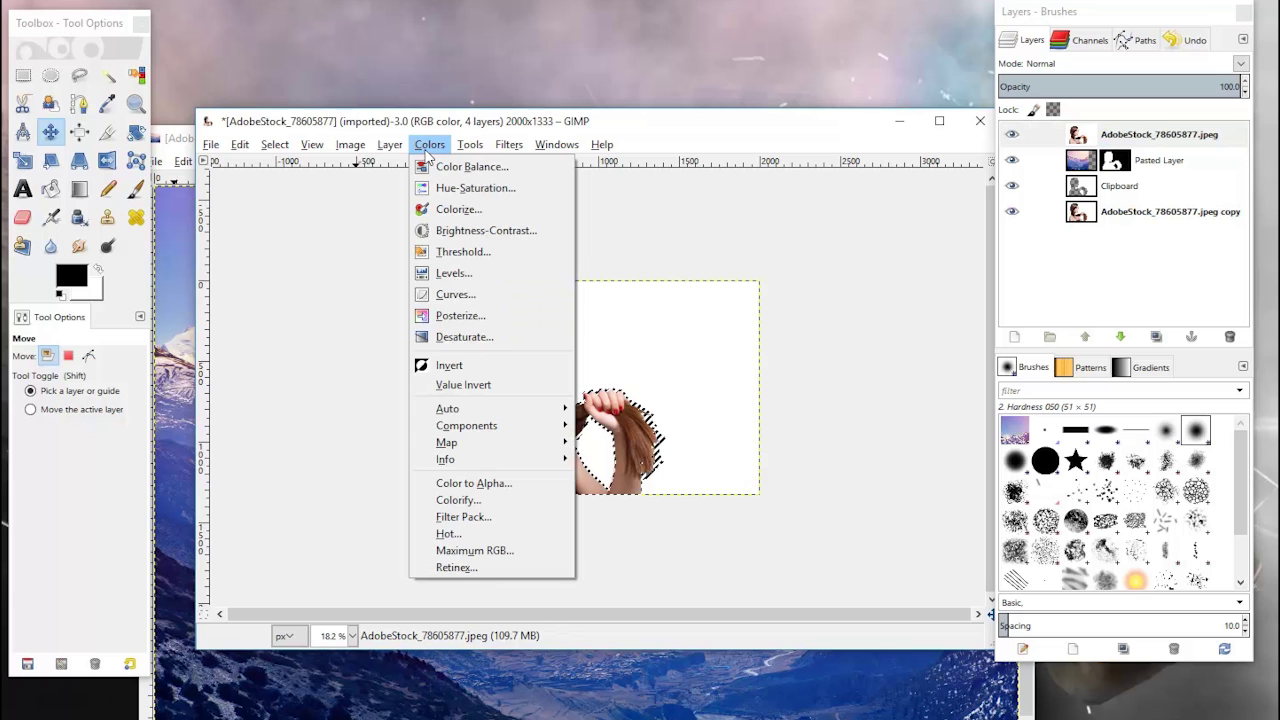
pyautogui.click(462, 187)
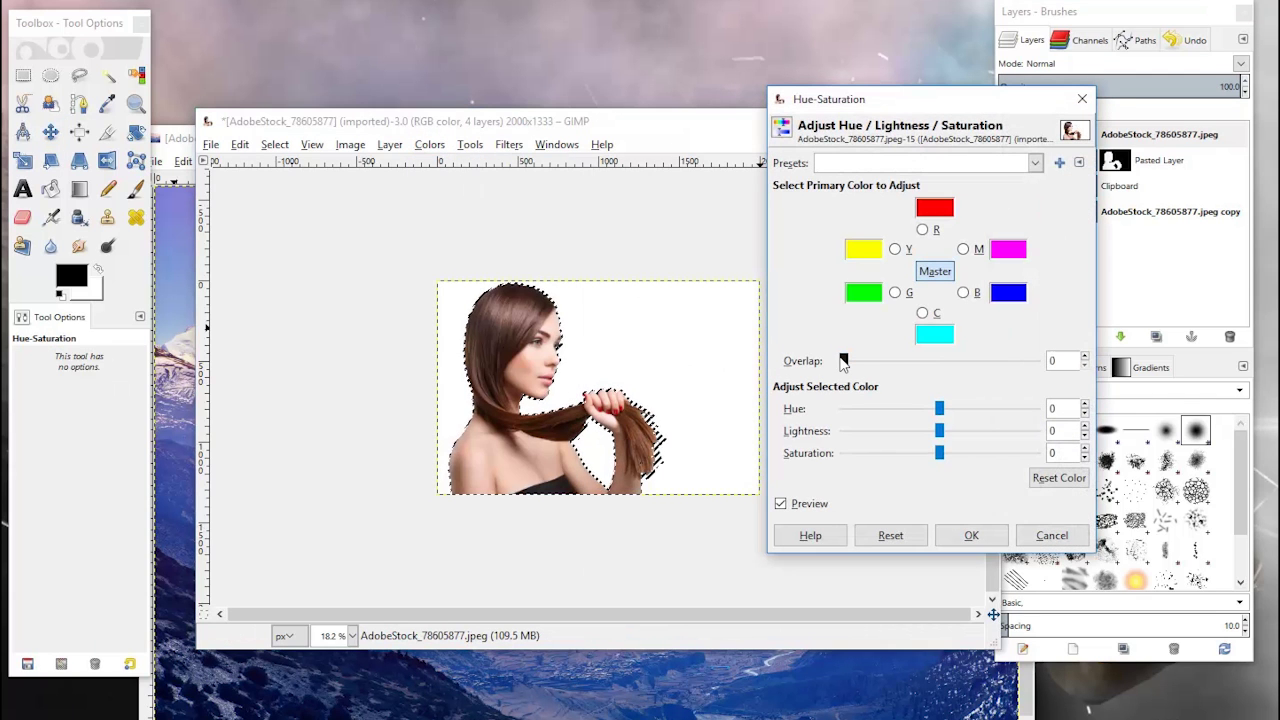
pyautogui.moveTo(936, 456); pyautogui.dragTo(848, 457)
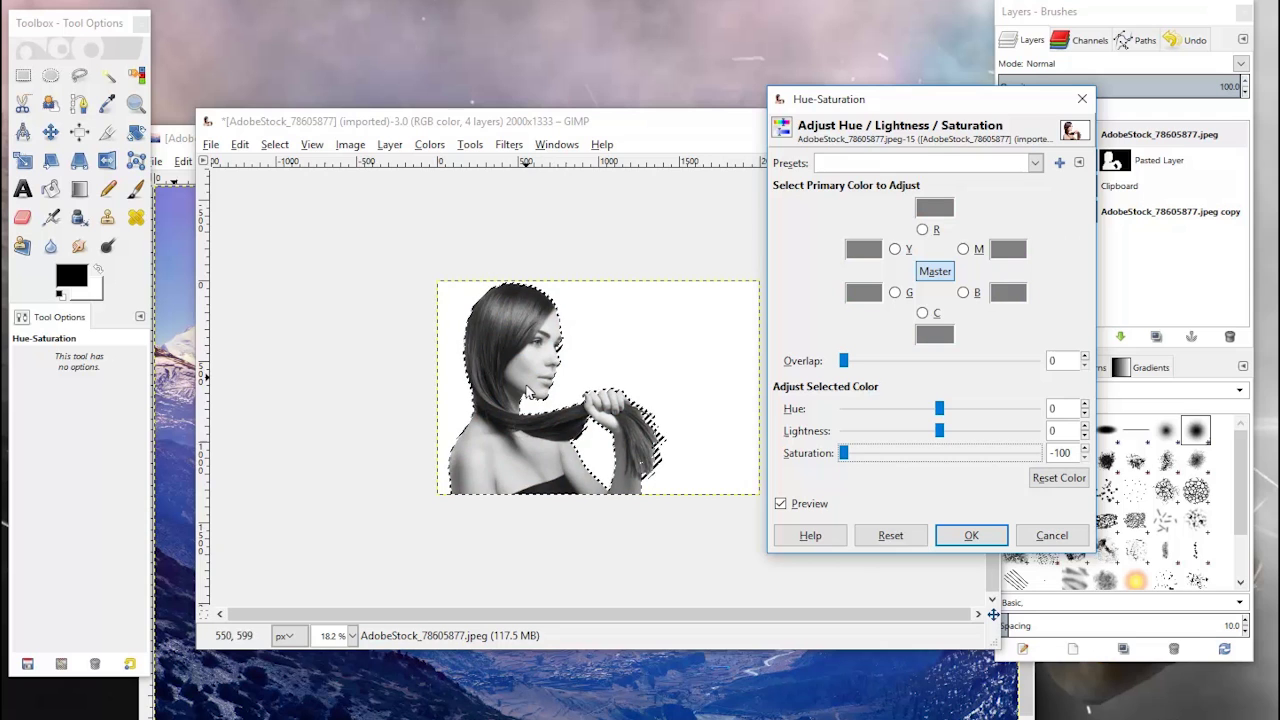
pyautogui.click(970, 536)
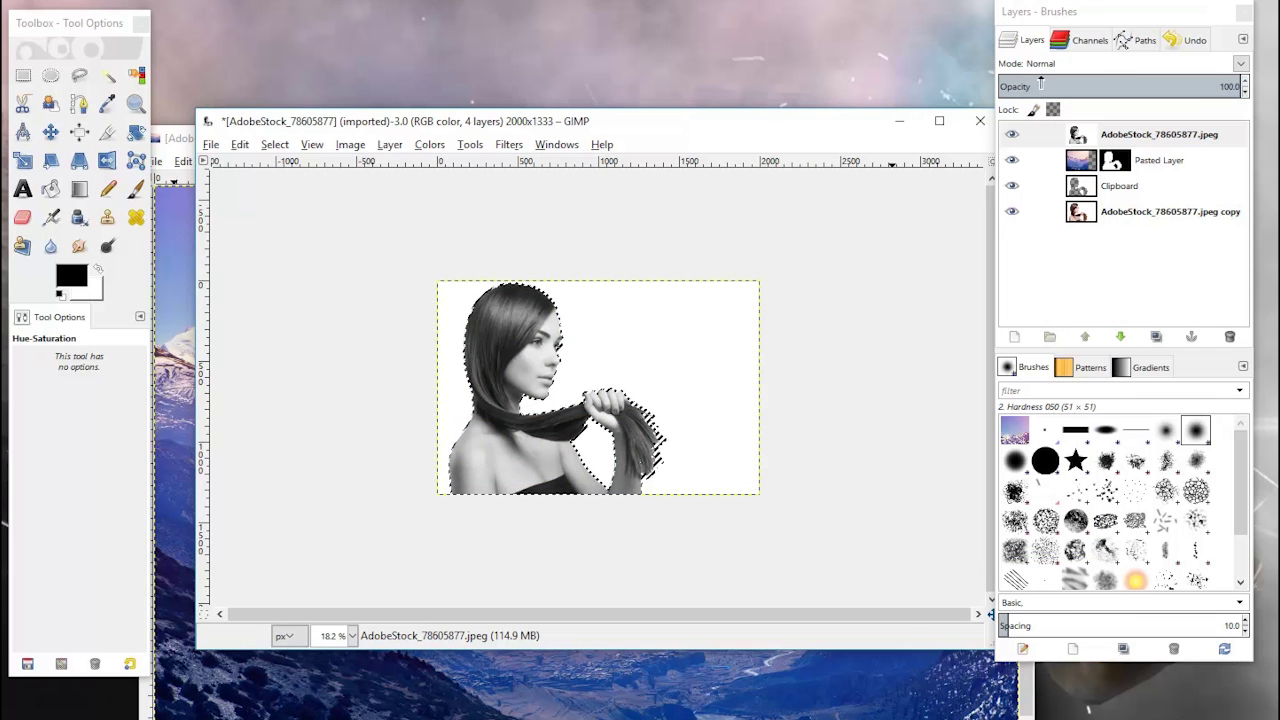
pyautogui.click(1241, 63)
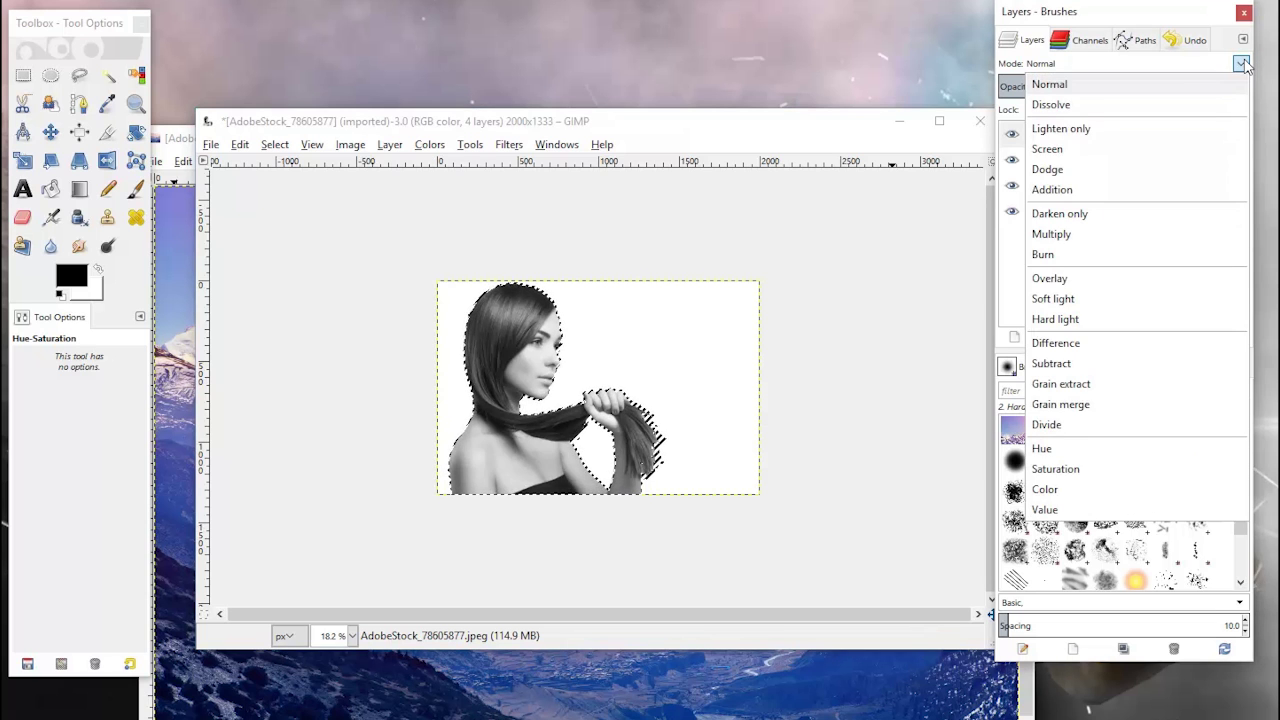
# Set the top woman layer to Multiply mode and add a mask from the silhouette selection
pyautogui.click(1055, 234)
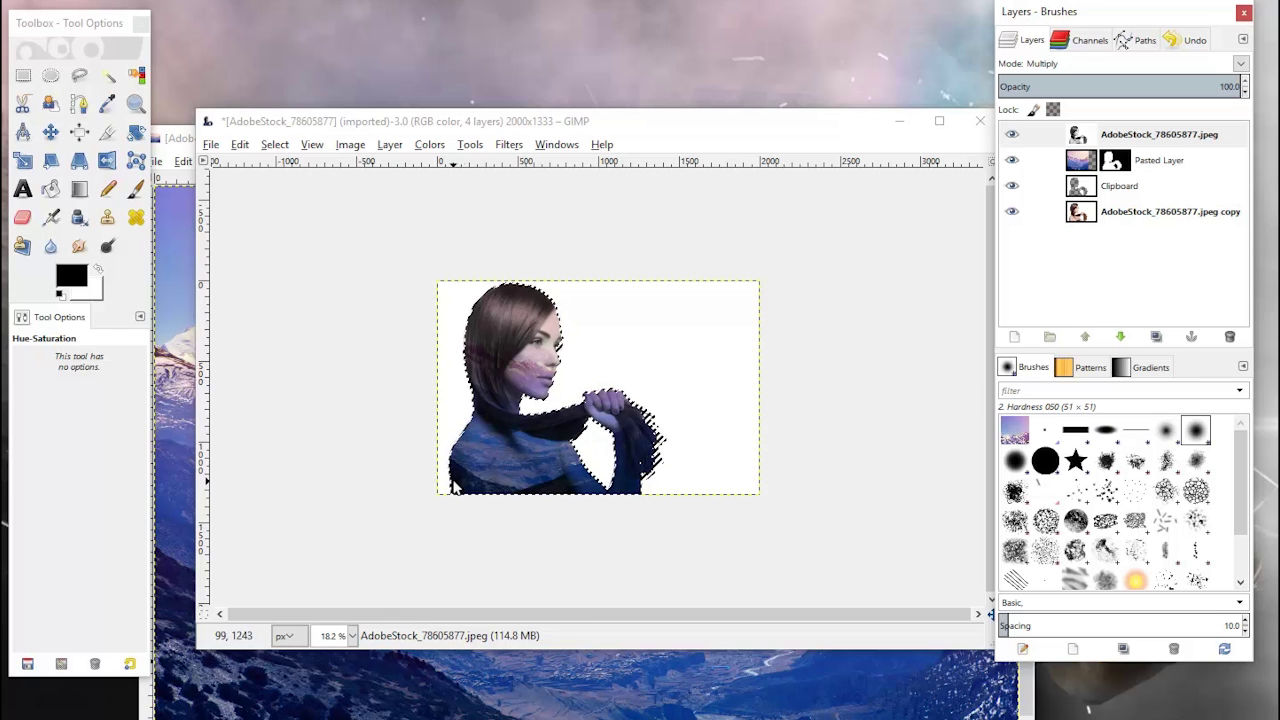
pyautogui.rightClick(1090, 134)
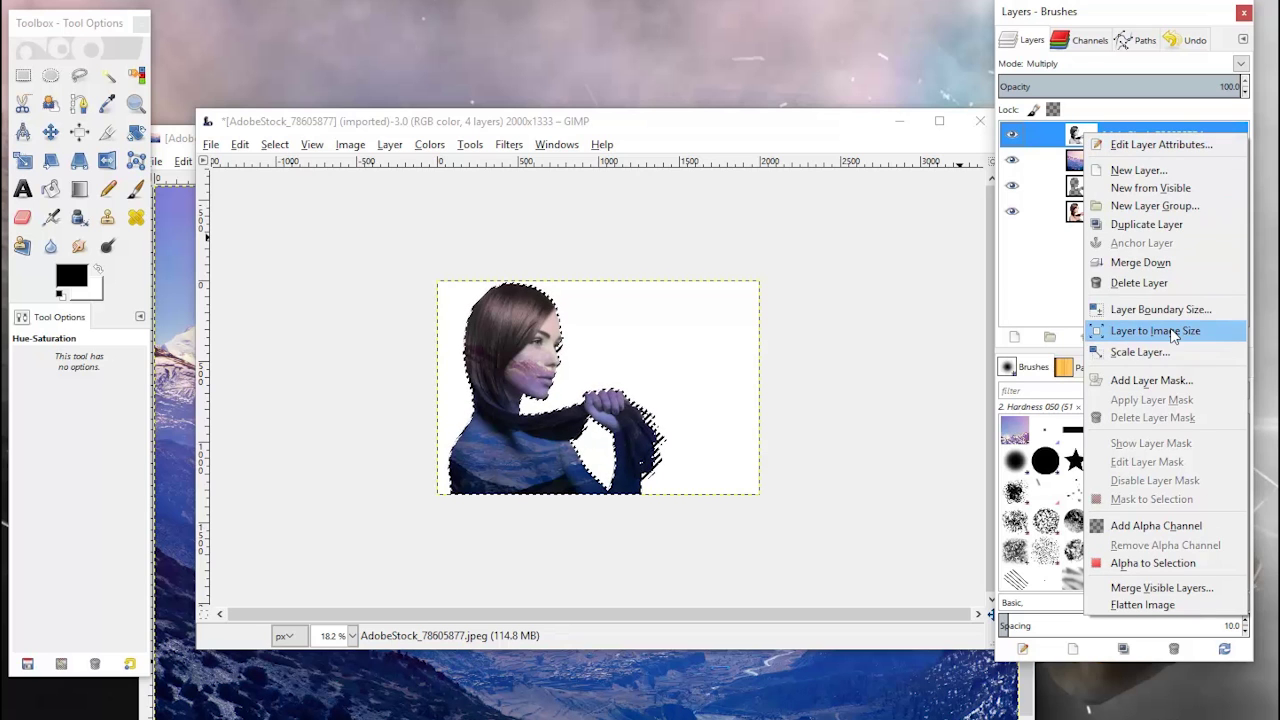
pyautogui.click(1150, 380)
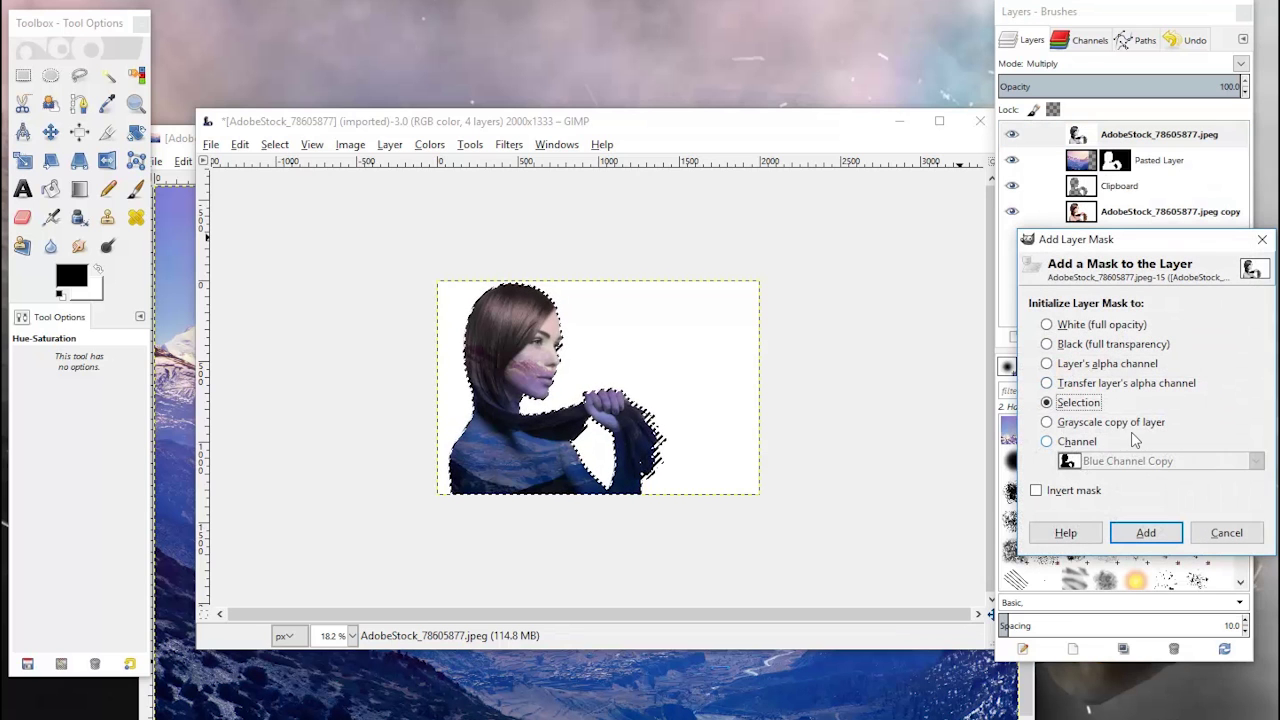
pyautogui.click(1146, 533)
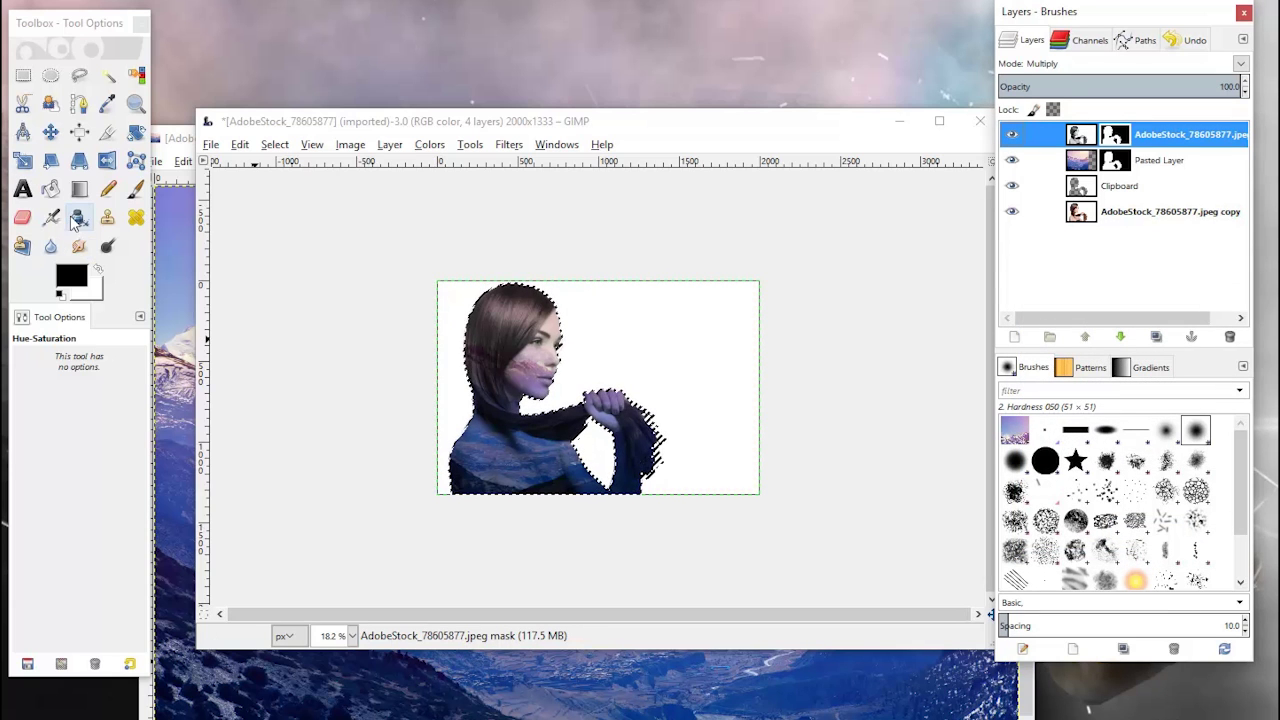
pyautogui.click(135, 189)
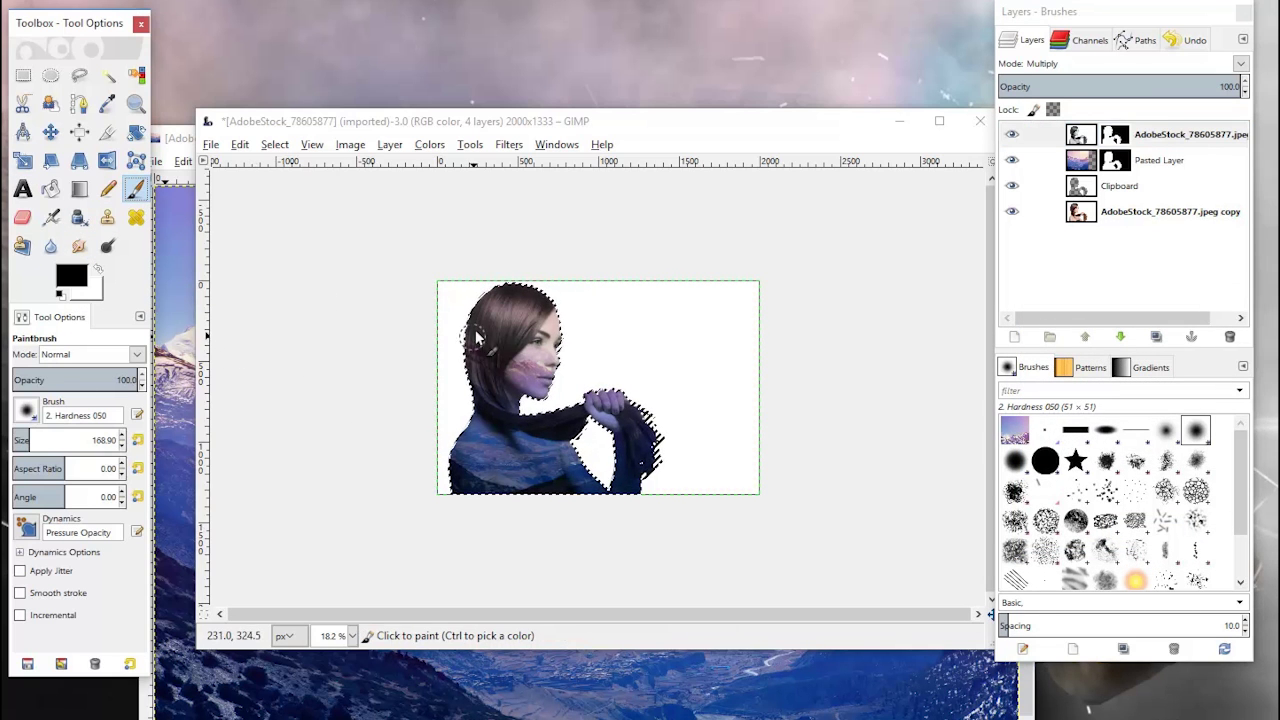
# Paint trial mask strokes over the hair and switch to the 2. Hardness 075 brush
pyautogui.moveTo(478, 338); pyautogui.dragTo(495, 318)
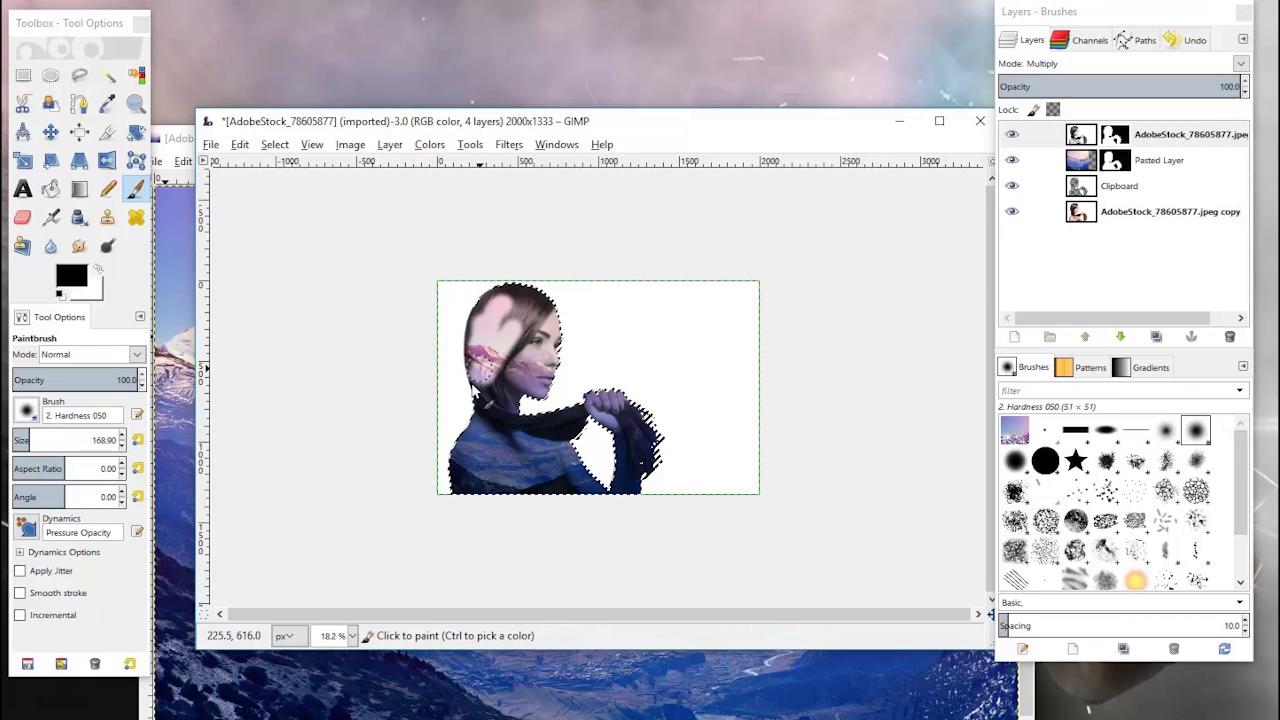
pyautogui.moveTo(497, 330)
pyautogui.mouseDown()
pyautogui.moveTo(531, 278)
pyautogui.moveTo(541, 341)
pyautogui.mouseUp()
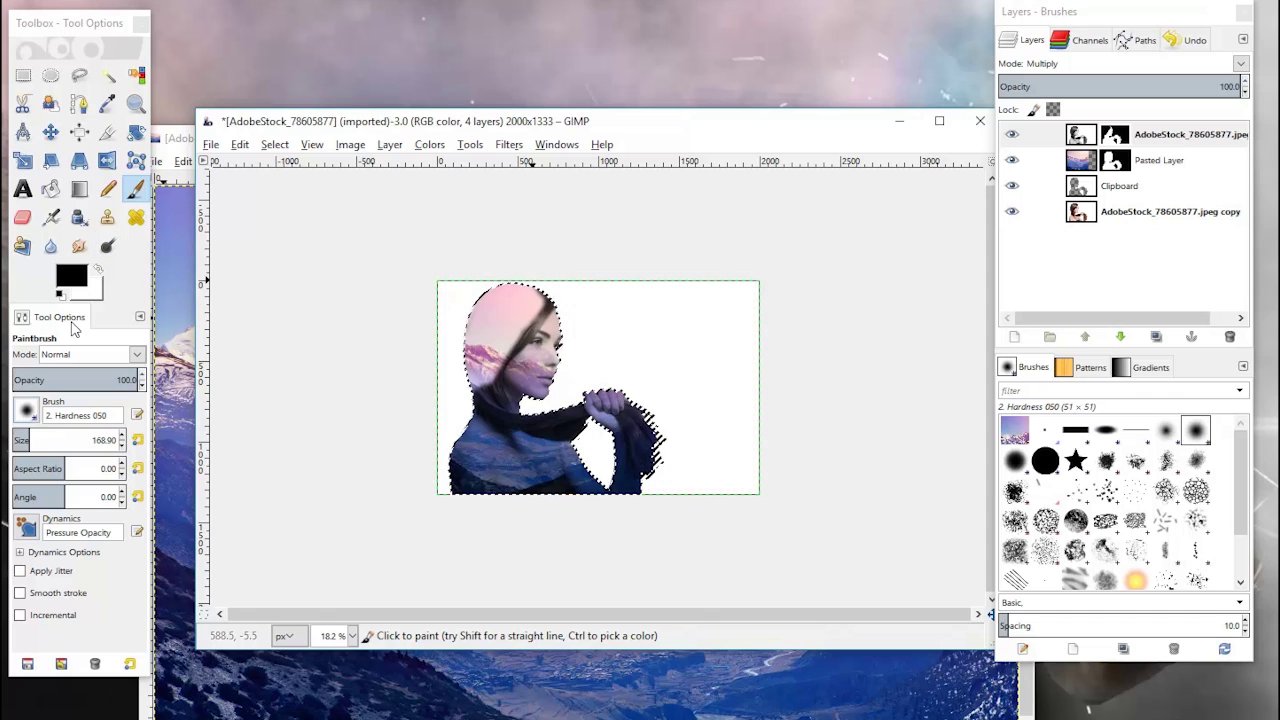
pyautogui.moveTo(30, 440); pyautogui.dragTo(44, 440)
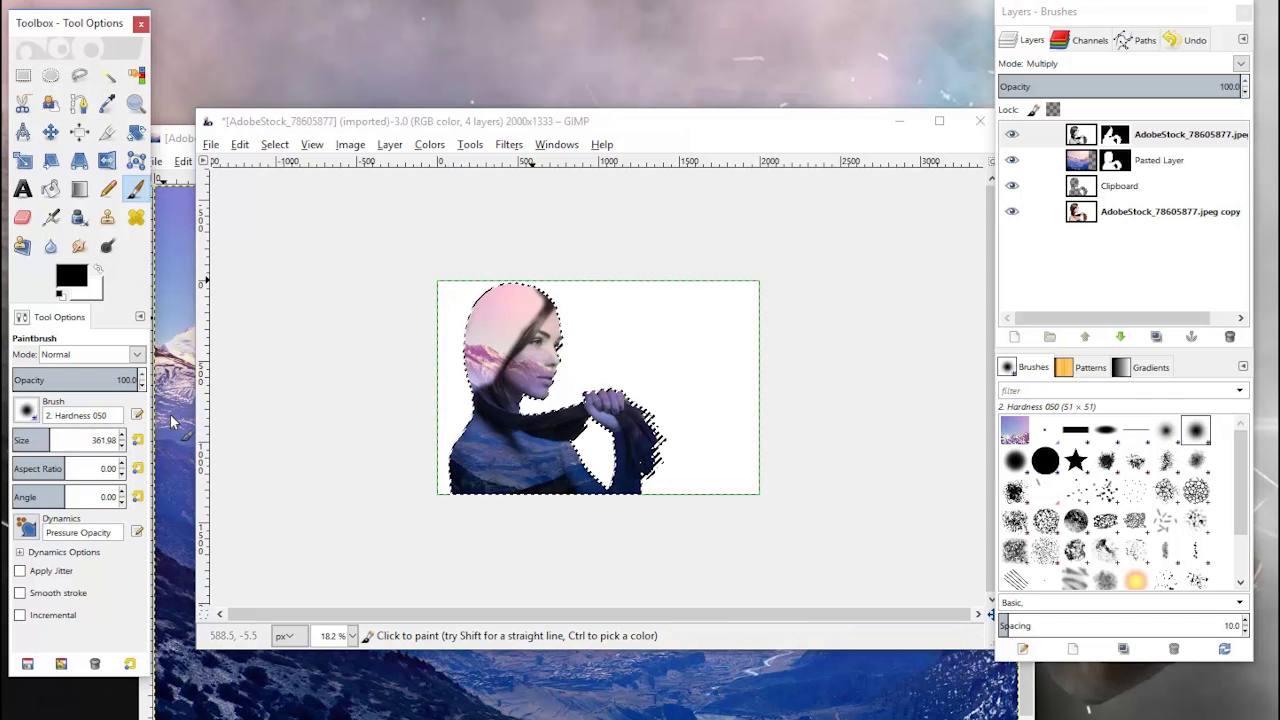
pyautogui.click(25, 411)
pyautogui.click(51, 464)
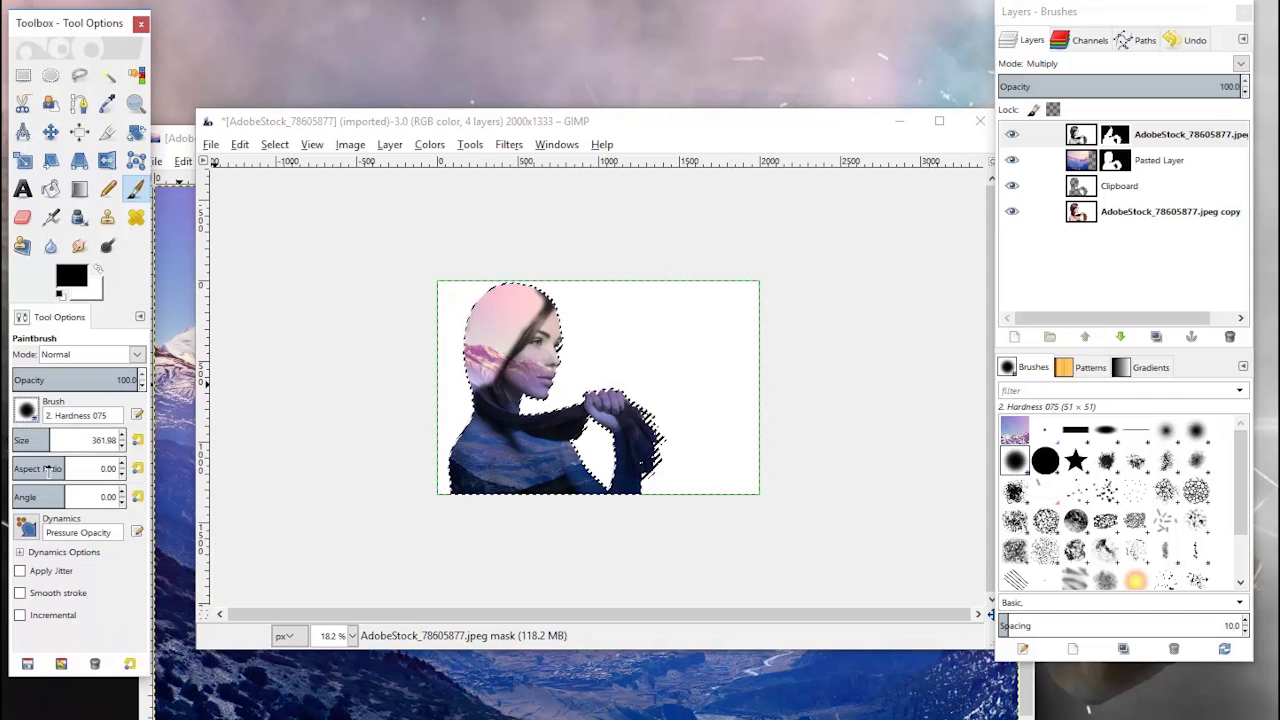
# Enlarge the brush to 437.54, paint over the head and back, then undo two strokes
pyautogui.moveTo(489, 279); pyautogui.dragTo(533, 285)
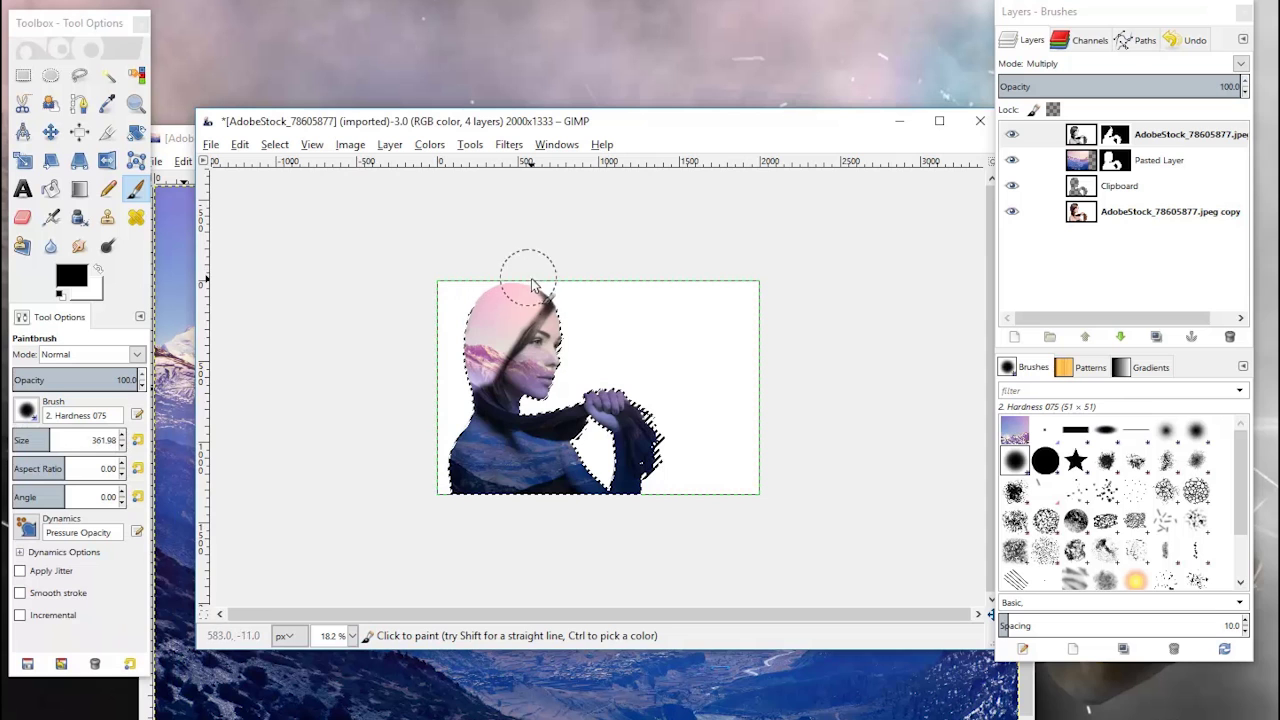
pyautogui.click(55, 433)
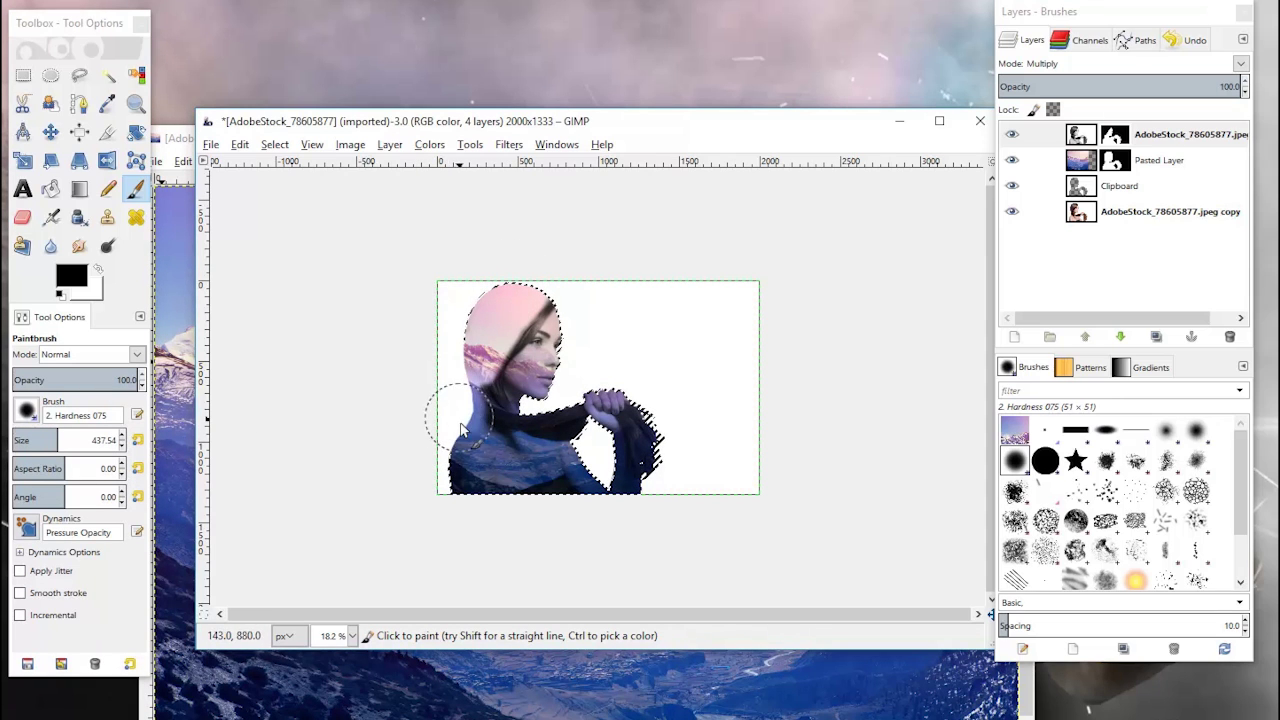
pyautogui.moveTo(462, 428)
pyautogui.mouseDown()
pyautogui.moveTo(520, 490)
pyautogui.moveTo(557, 493)
pyautogui.moveTo(470, 470)
pyautogui.moveTo(564, 492)
pyautogui.moveTo(631, 485)
pyautogui.moveTo(667, 438)
pyautogui.moveTo(629, 481)
pyautogui.moveTo(652, 492)
pyautogui.moveTo(662, 424)
pyautogui.moveTo(643, 431)
pyautogui.moveTo(663, 407)
pyautogui.moveTo(503, 437)
pyautogui.moveTo(566, 438)
pyautogui.moveTo(511, 253)
pyautogui.moveTo(496, 340)
pyautogui.moveTo(538, 295)
pyautogui.mouseUp()
pyautogui.hotkey('ctrl', 'z')
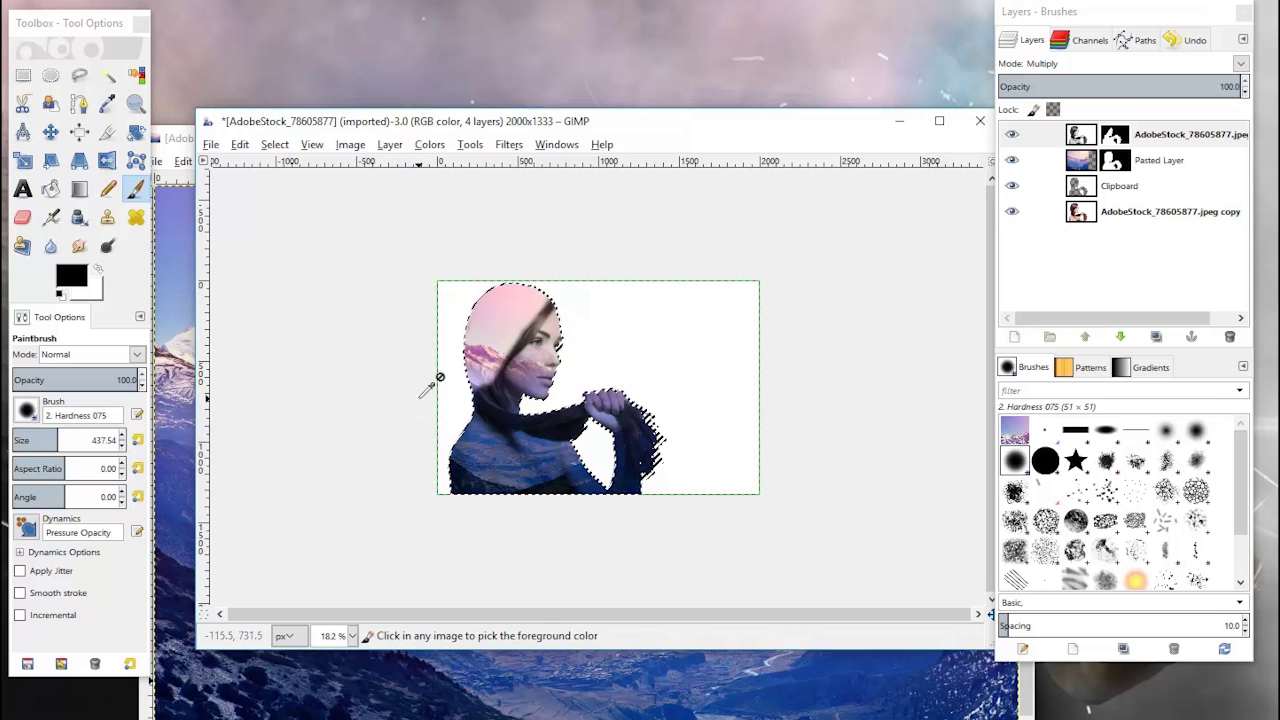
pyautogui.hotkey('ctrl', 'z')
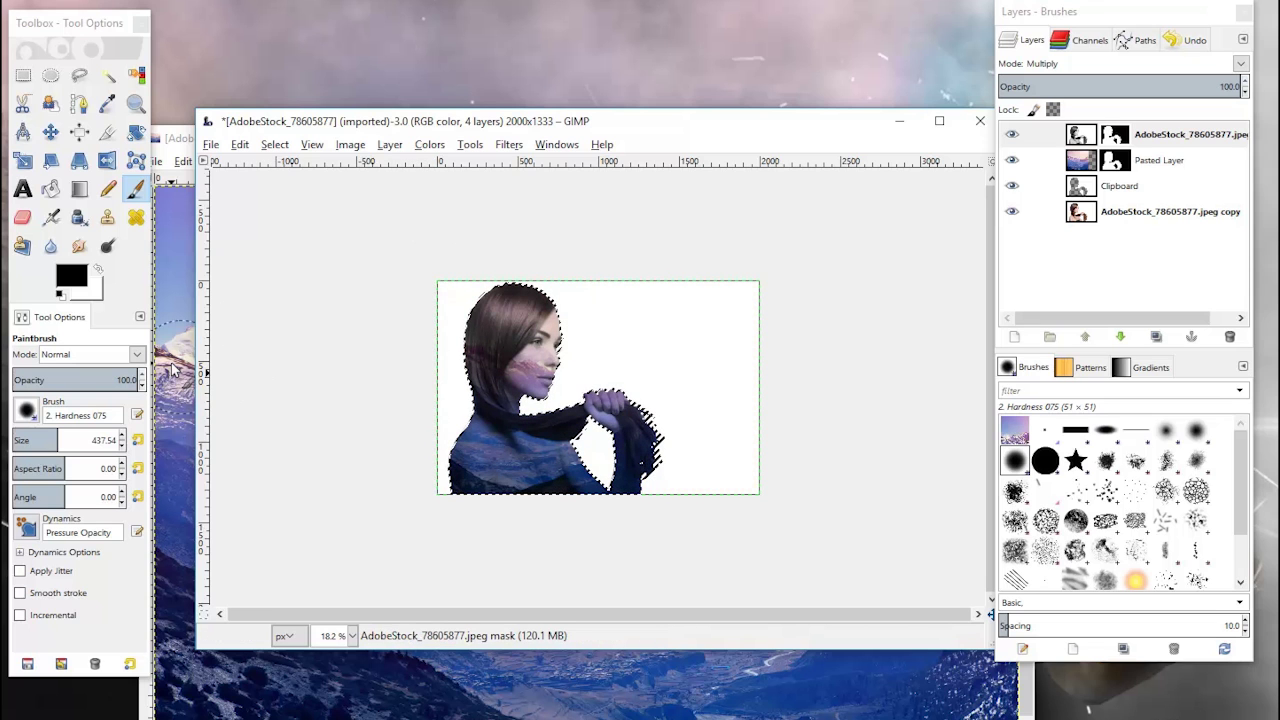
pyautogui.click(70, 276)
# Set the foreground to mid grey and paint the mask over the hair, neck and shoulder
pyautogui.moveTo(495, 478); pyautogui.dragTo(527, 479)
pyautogui.click(668, 538)
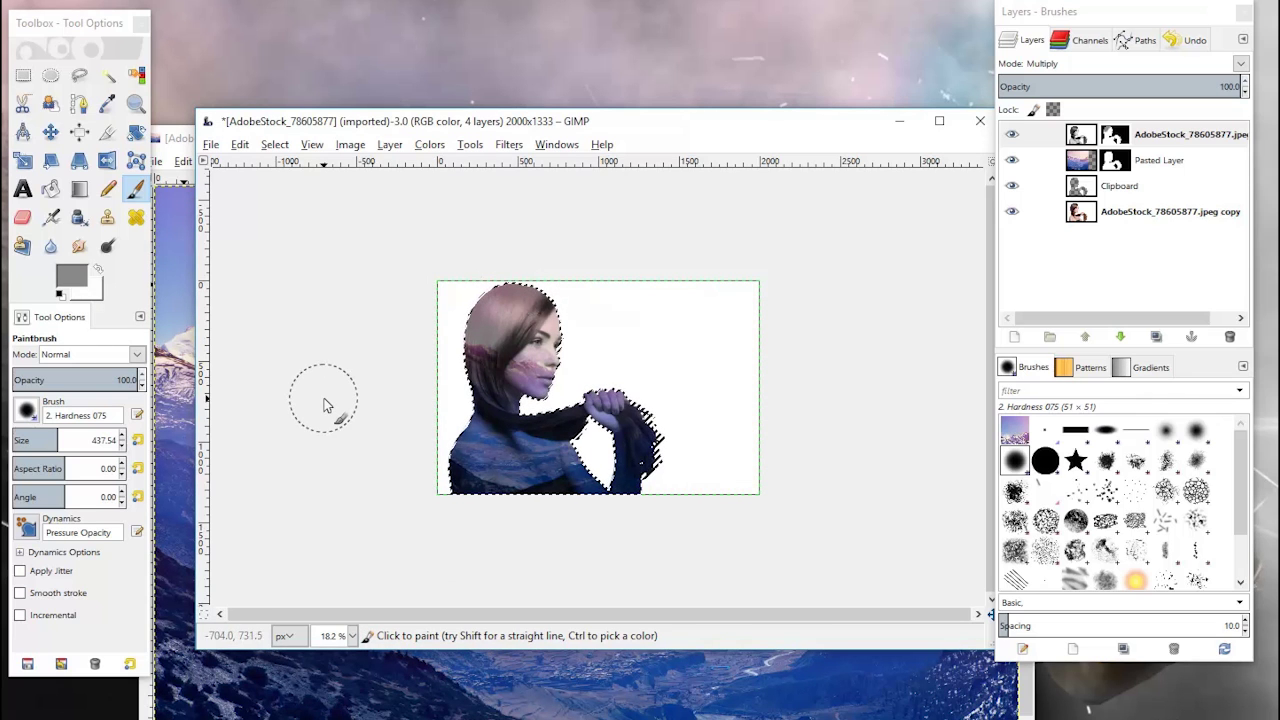
pyautogui.hotkey('ctrl', 'z')
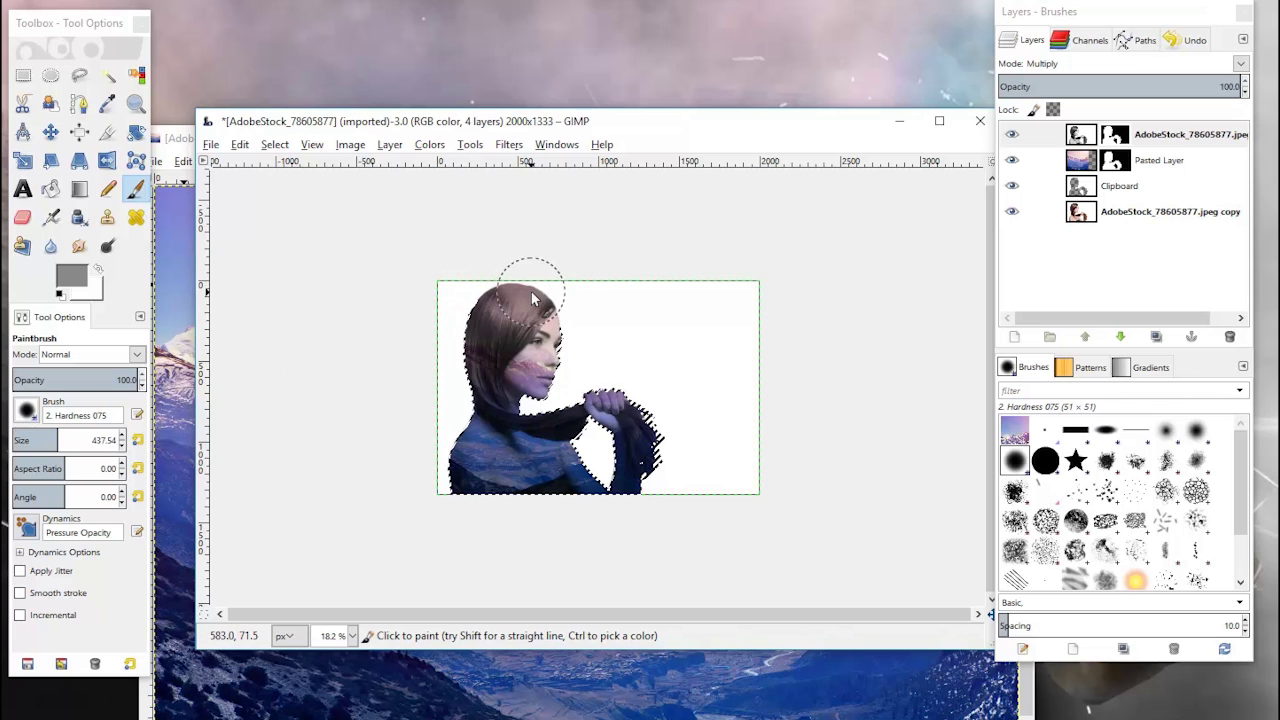
pyautogui.moveTo(533, 298)
pyautogui.mouseDown()
pyautogui.moveTo(489, 310)
pyautogui.moveTo(468, 346)
pyautogui.mouseUp()
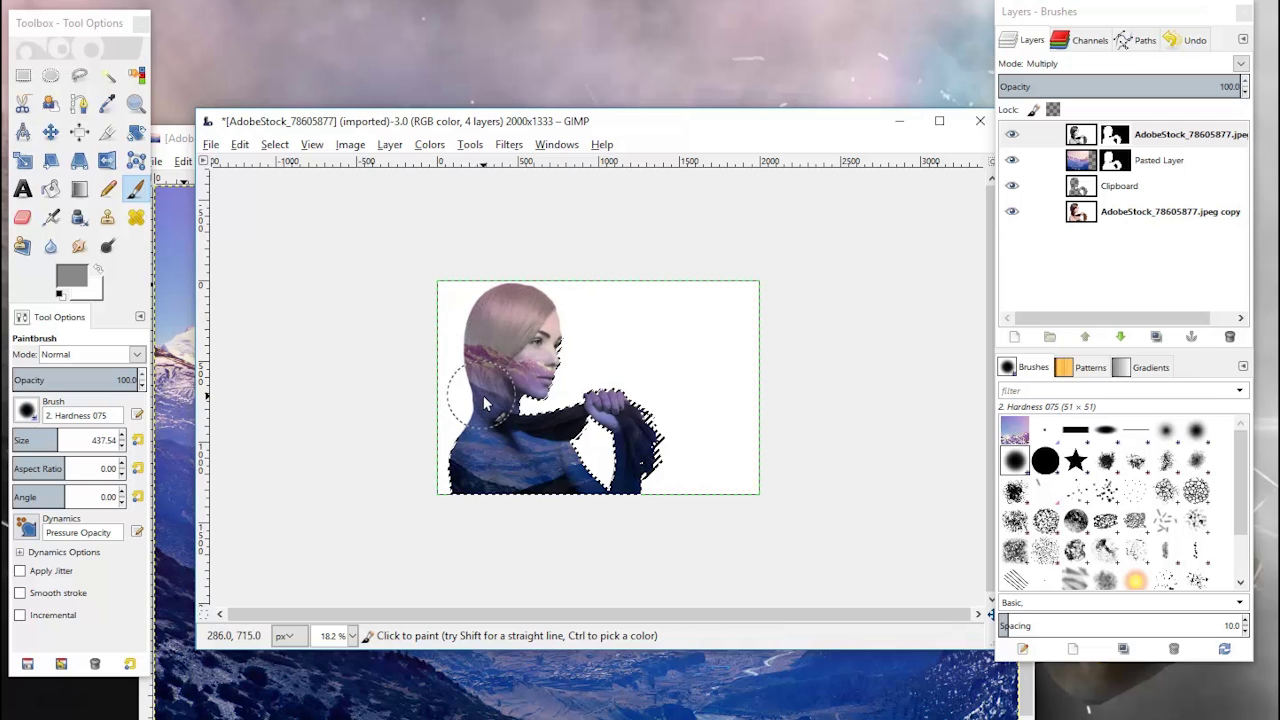
pyautogui.moveTo(480, 399)
pyautogui.mouseDown()
pyautogui.moveTo(497, 413)
pyautogui.moveTo(586, 414)
pyautogui.moveTo(575, 432)
pyautogui.moveTo(630, 452)
pyautogui.moveTo(662, 440)
pyautogui.moveTo(650, 410)
pyautogui.moveTo(671, 451)
pyautogui.moveTo(677, 437)
pyautogui.moveTo(665, 445)
pyautogui.mouseUp()
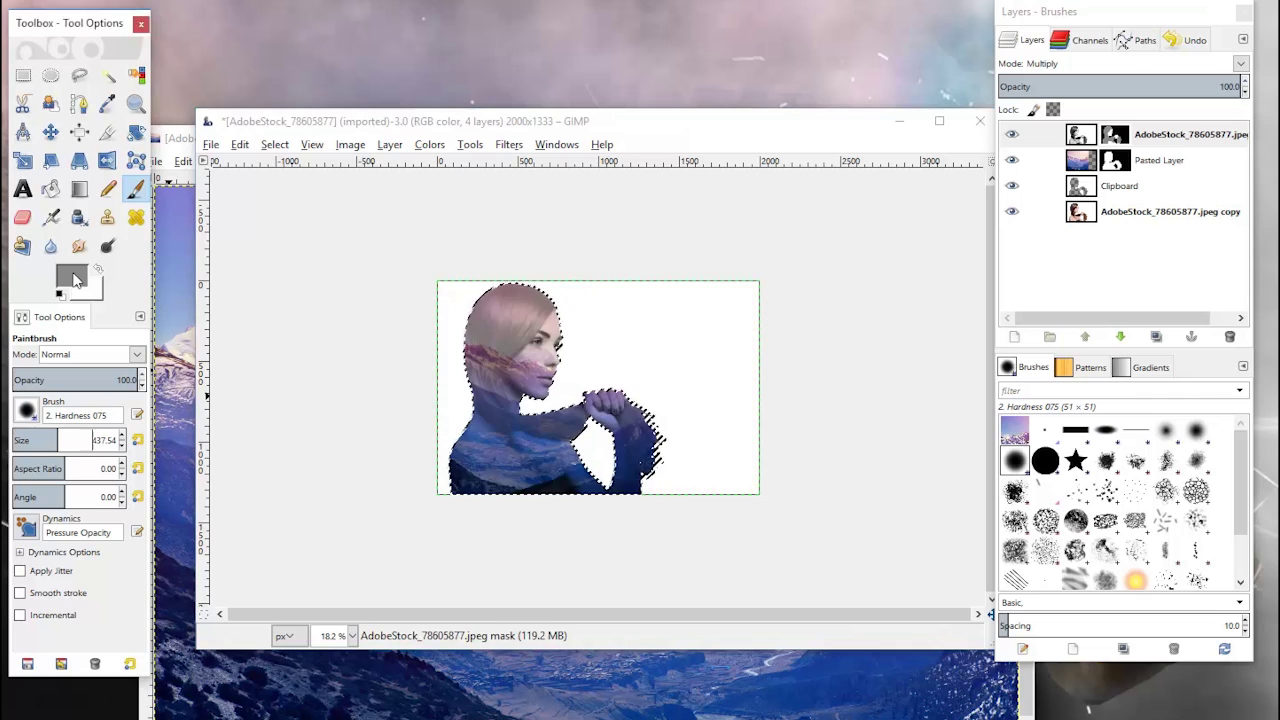
pyautogui.click(71, 276)
# Paint black on the mask along the figure's lower edge, then drop the top layer's opacity to about 67
pyautogui.moveTo(491, 360); pyautogui.dragTo(457, 318)
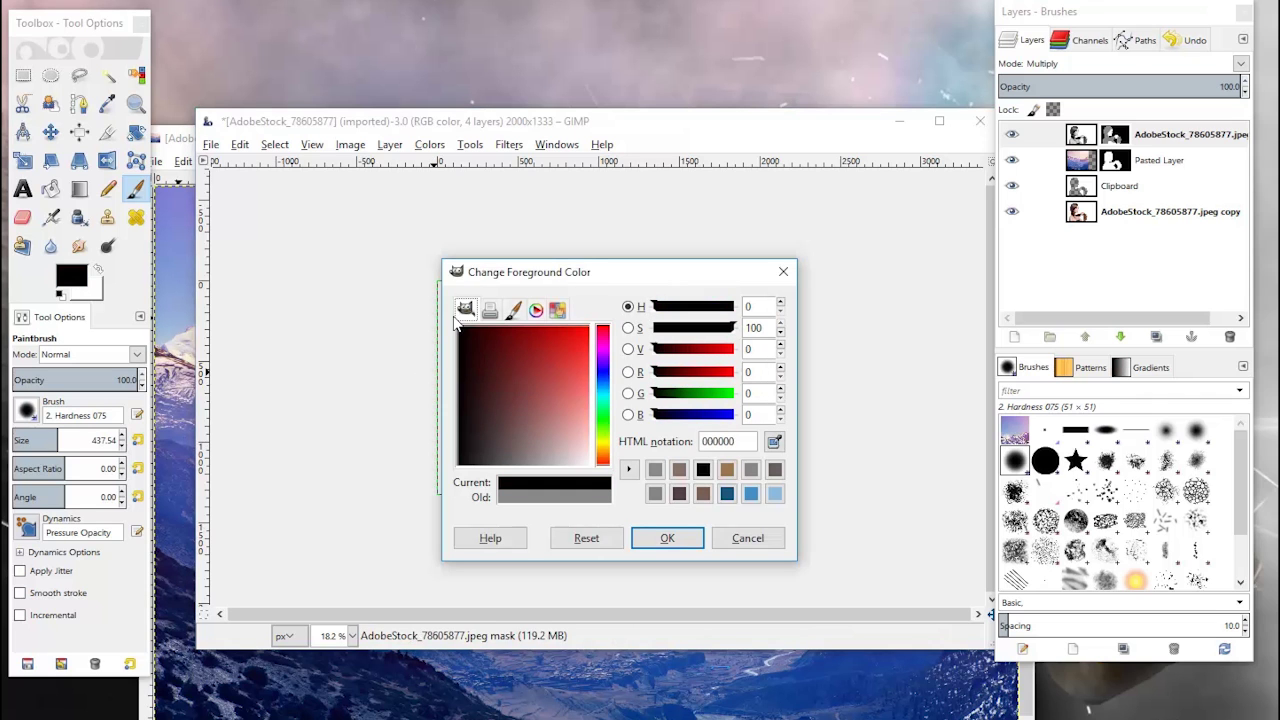
pyautogui.click(684, 545)
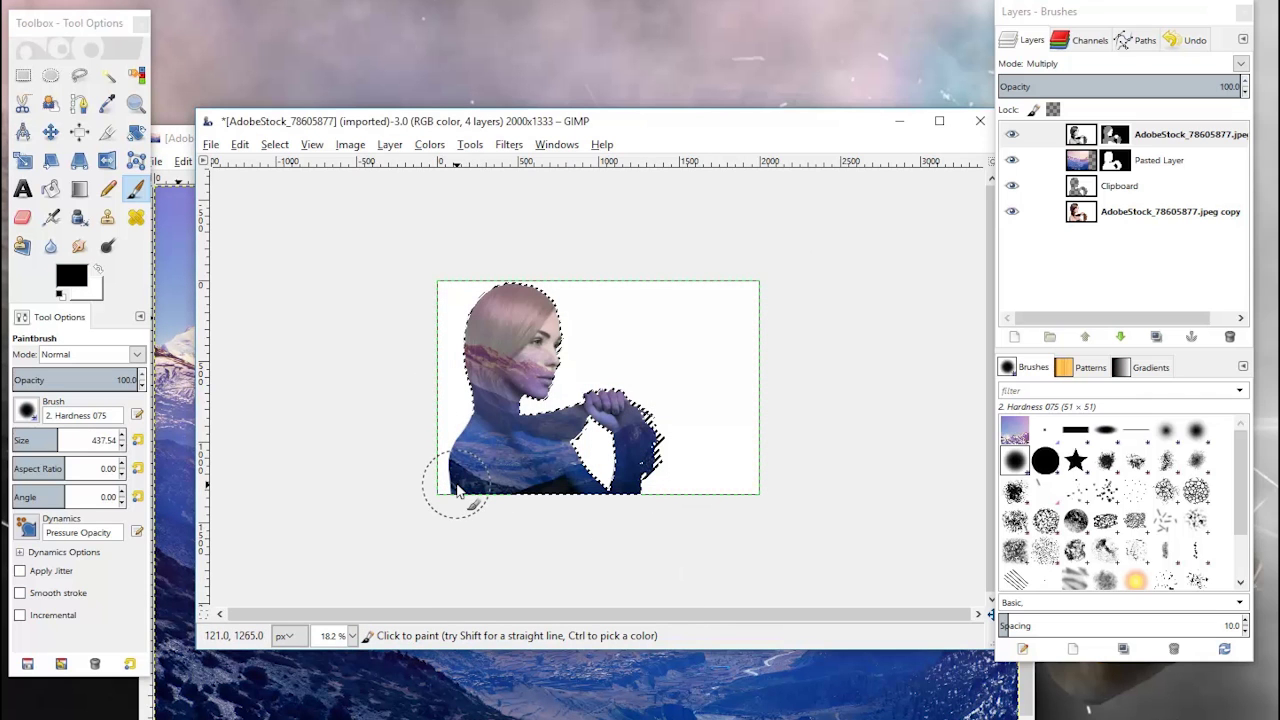
pyautogui.moveTo(503, 512)
pyautogui.mouseDown()
pyautogui.moveTo(585, 500)
pyautogui.moveTo(565, 500)
pyautogui.moveTo(634, 514)
pyautogui.moveTo(600, 503)
pyautogui.moveTo(588, 452)
pyautogui.moveTo(600, 485)
pyautogui.moveTo(482, 462)
pyautogui.mouseUp()
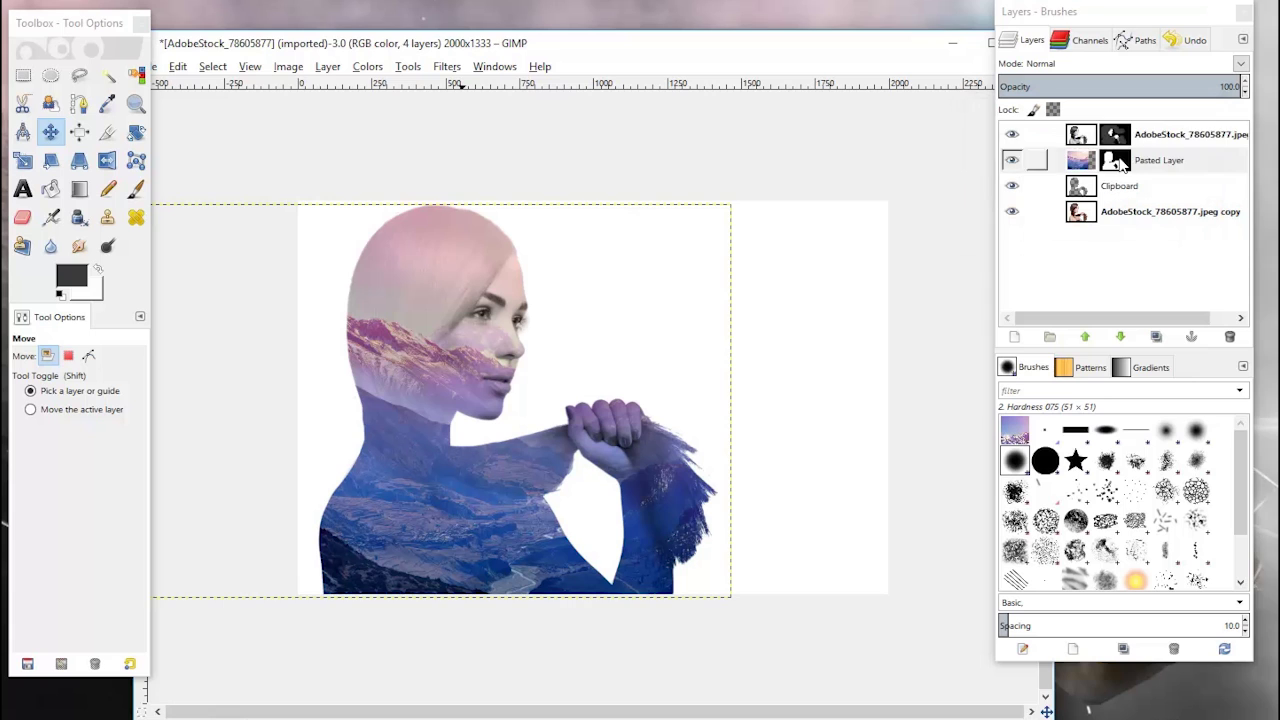
pyautogui.click(1097, 141)
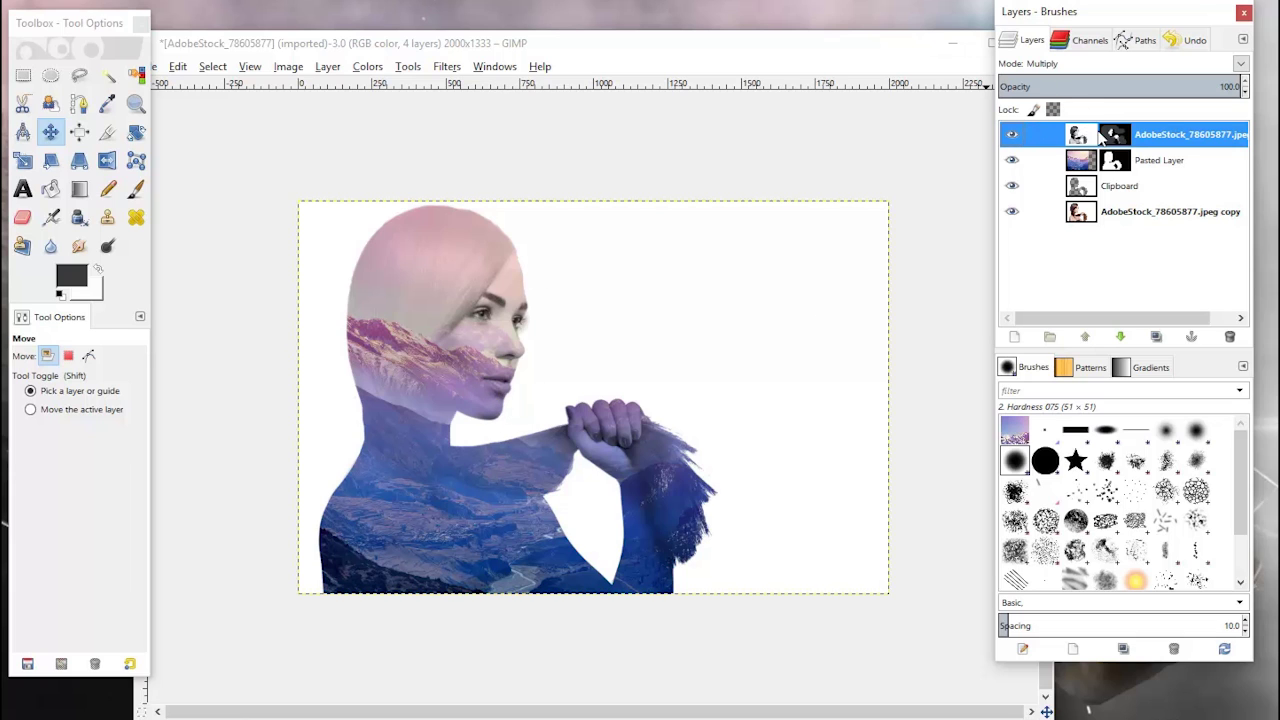
pyautogui.moveTo(1212, 90); pyautogui.dragTo(1134, 101)
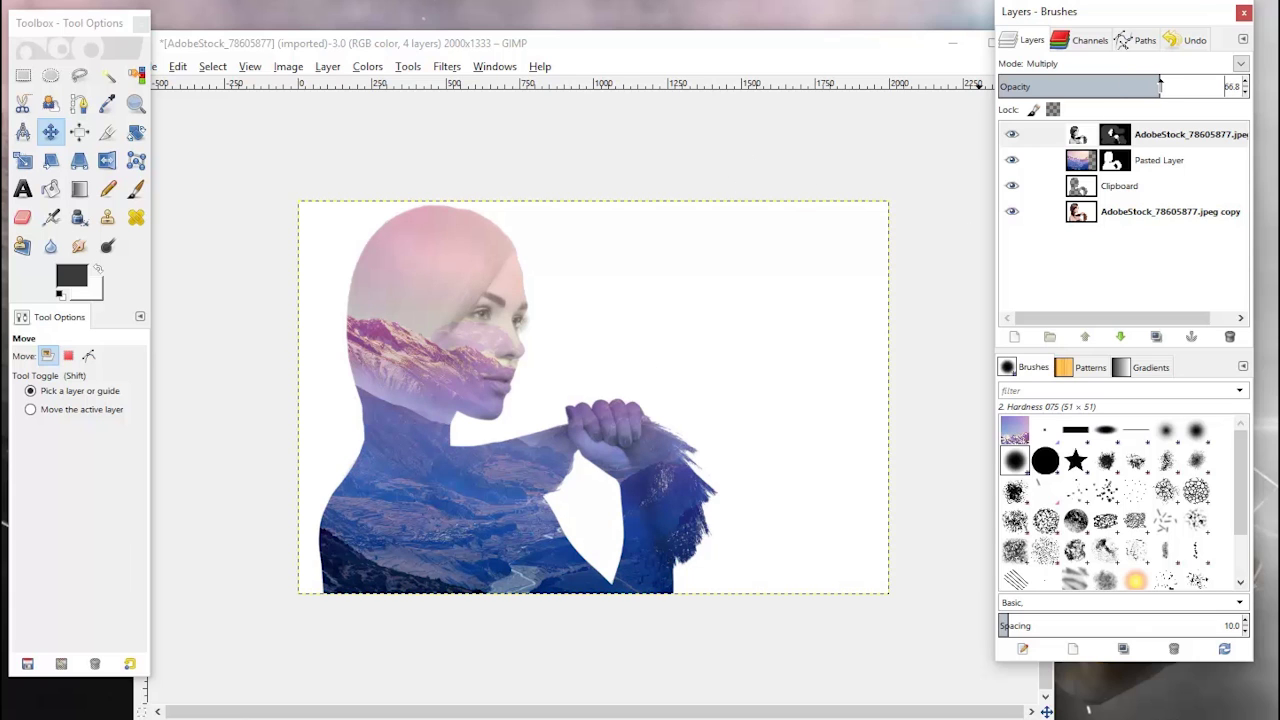
# Lower the top woman layer's opacity further to about 52
pyautogui.moveTo(1152, 86); pyautogui.dragTo(1123, 84)
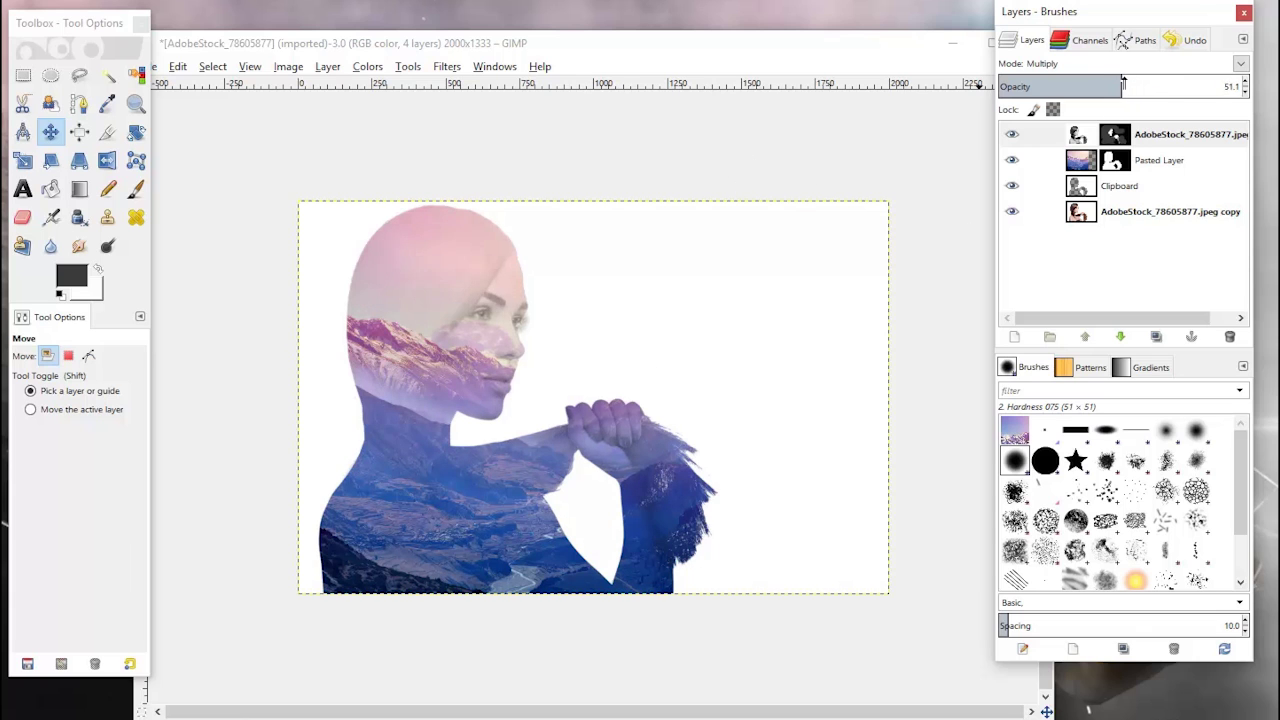
pyautogui.click(1080, 213)
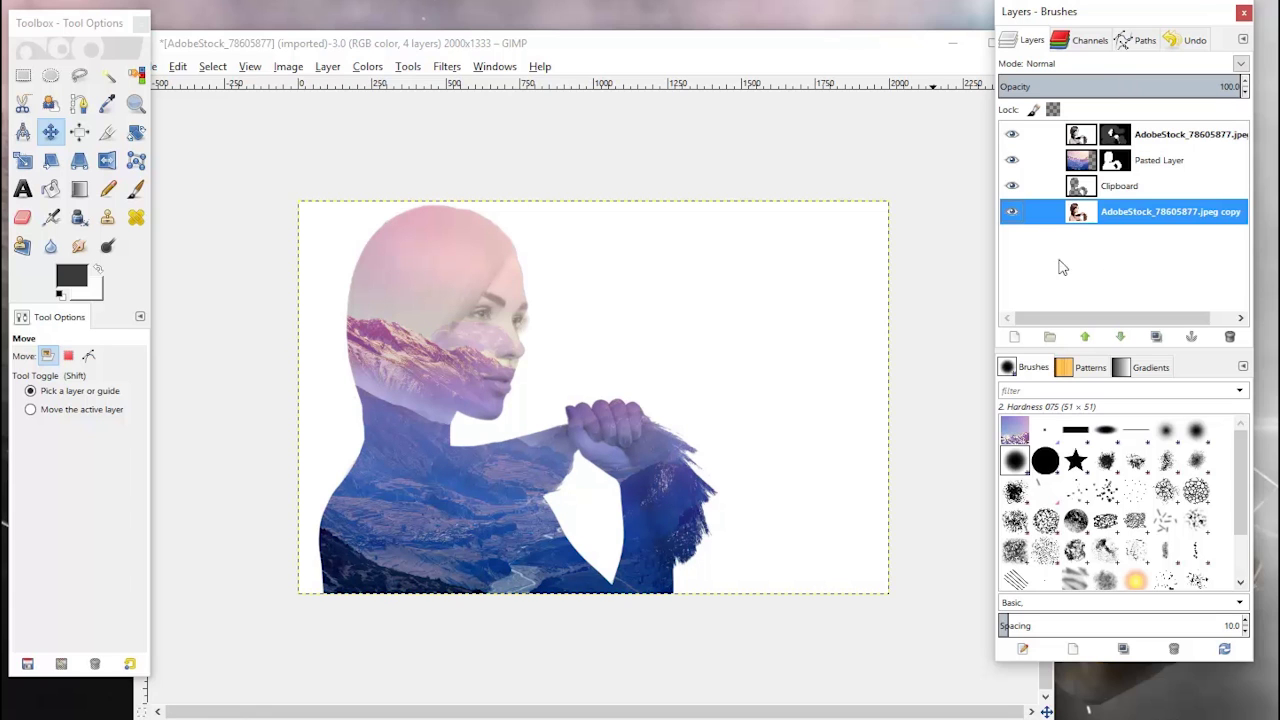
# Create a transparent-filled layer named Layer above the bottom photo copy and make it active
pyautogui.click(1014, 337)
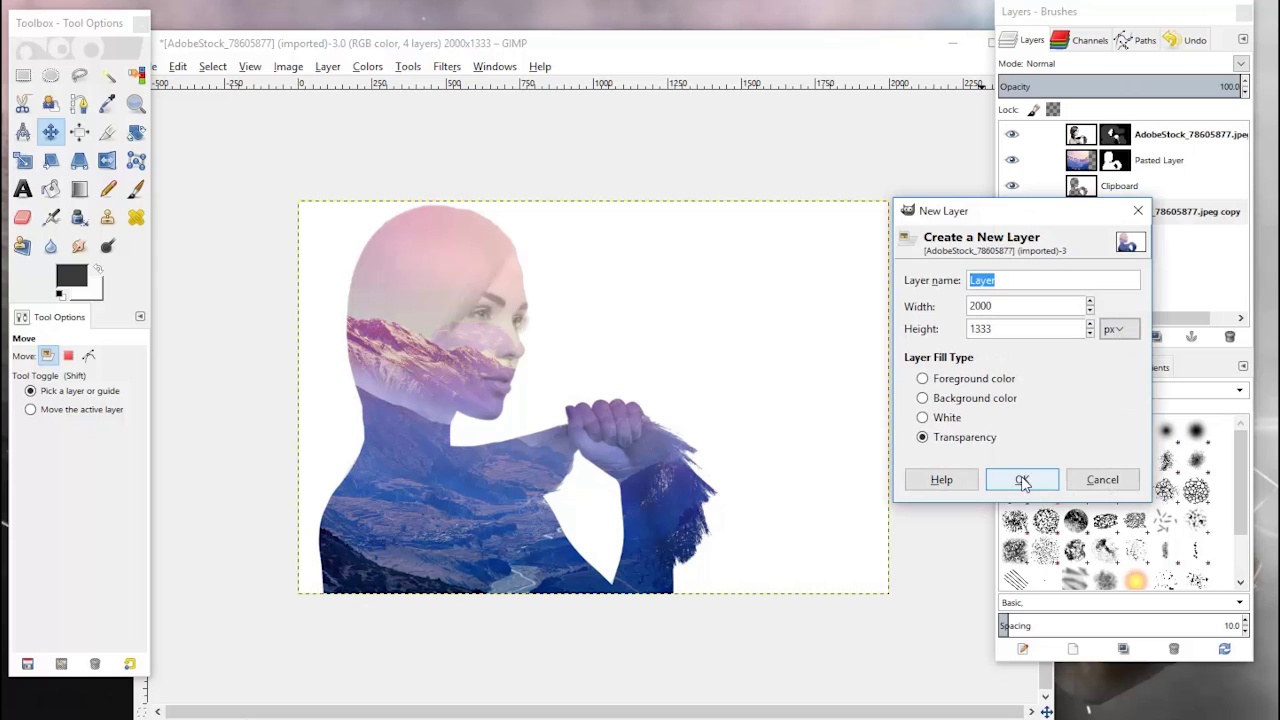
pyautogui.click(933, 418)
pyautogui.click(925, 433)
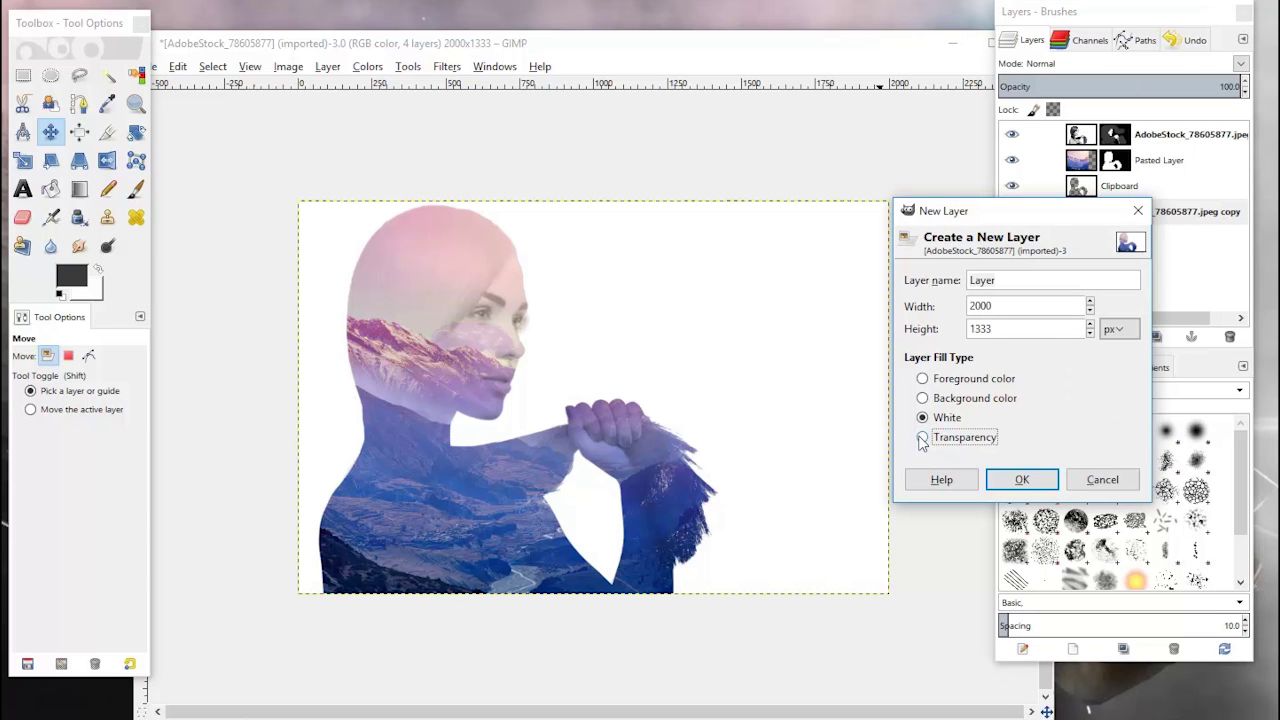
pyautogui.click(922, 438)
pyautogui.click(1022, 480)
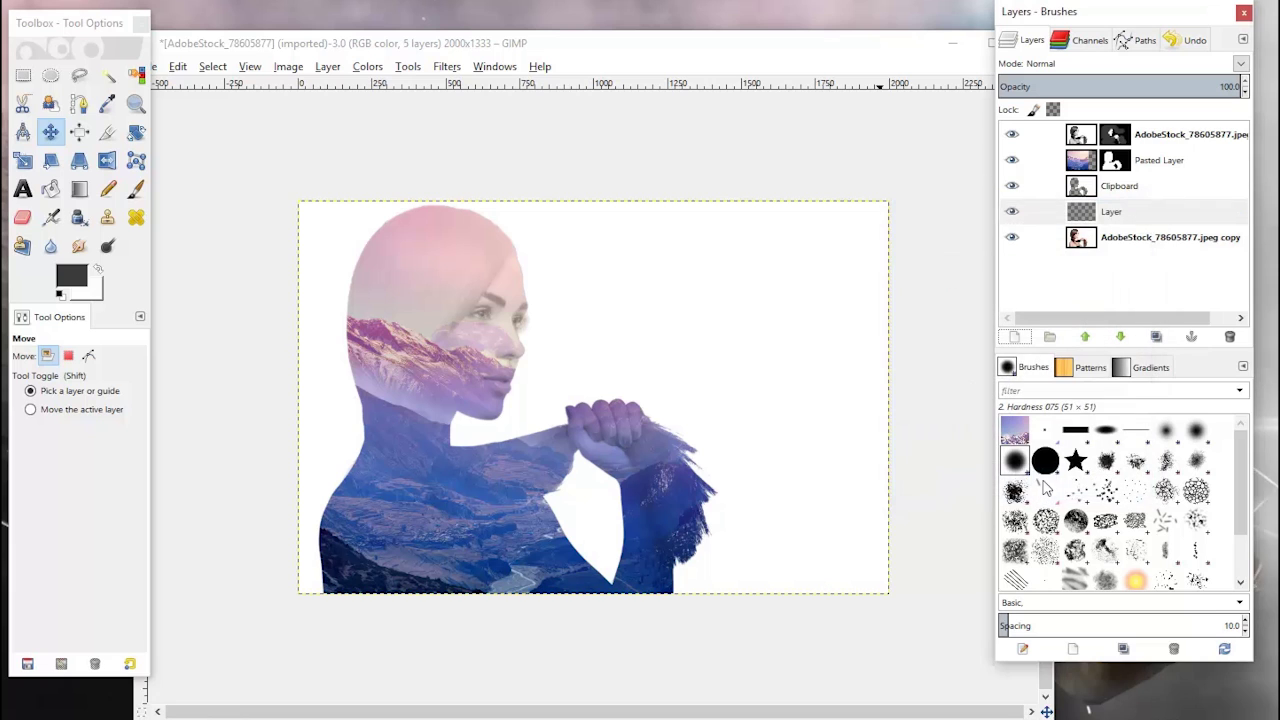
pyautogui.click(1028, 212)
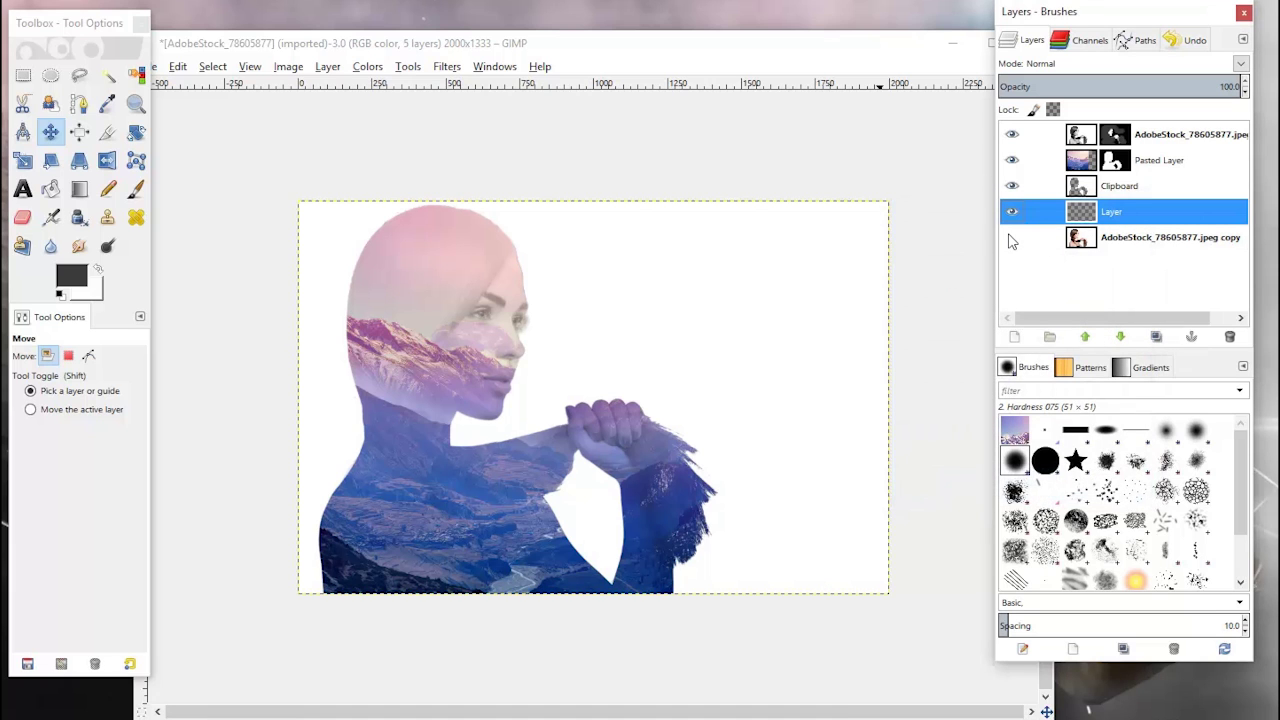
pyautogui.click(51, 189)
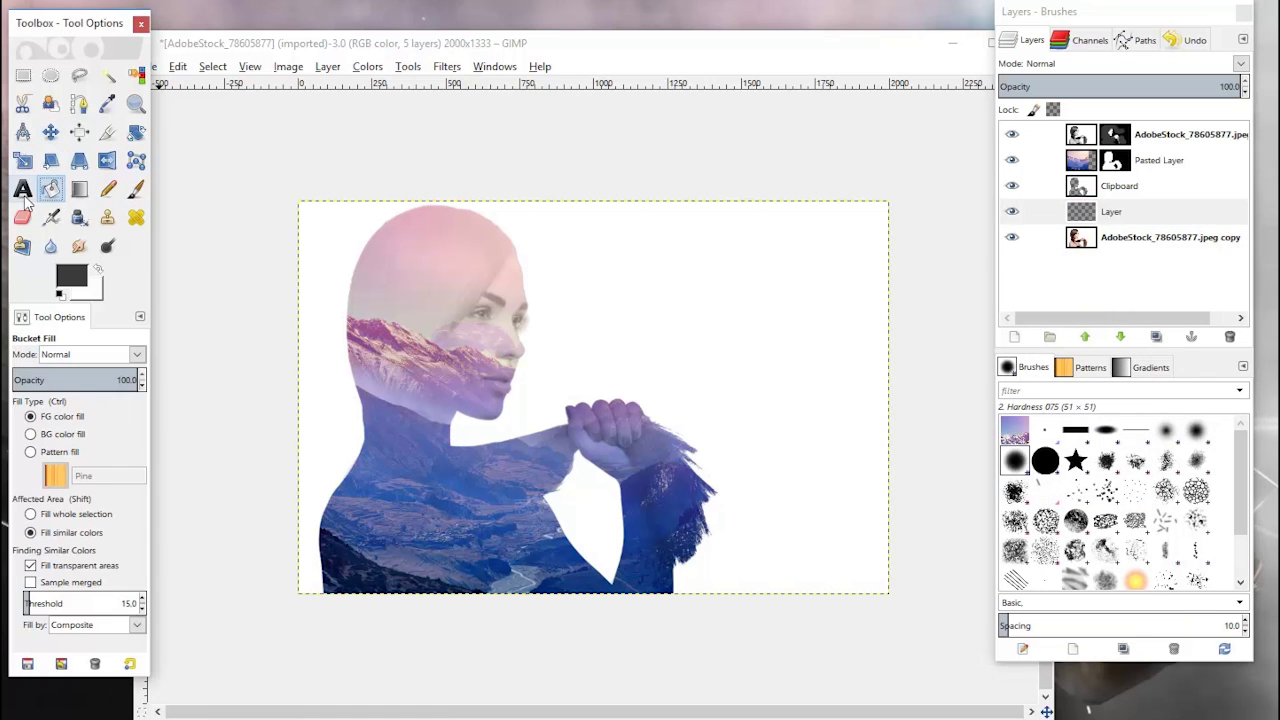
# Fill the new layer with a pink sampled from the woman's hair and hide the Clipboard layer
pyautogui.click(78, 281)
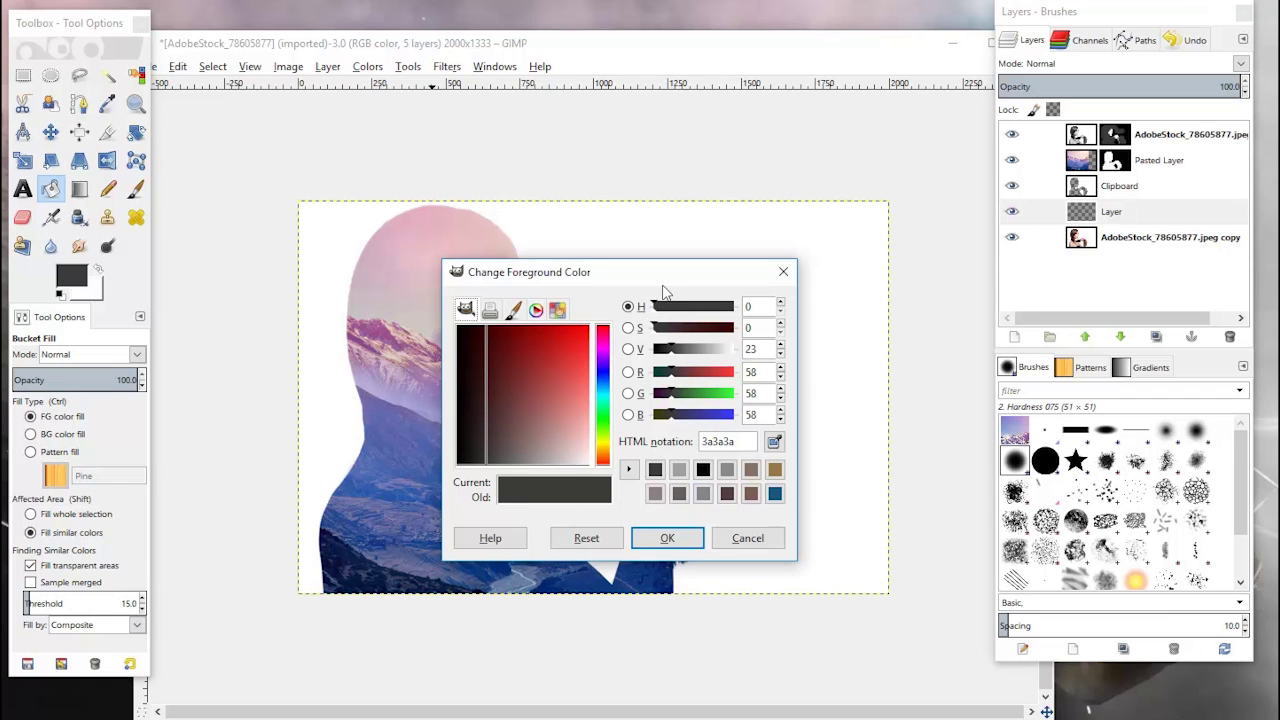
pyautogui.moveTo(665, 272); pyautogui.dragTo(836, 110)
pyautogui.click(945, 279)
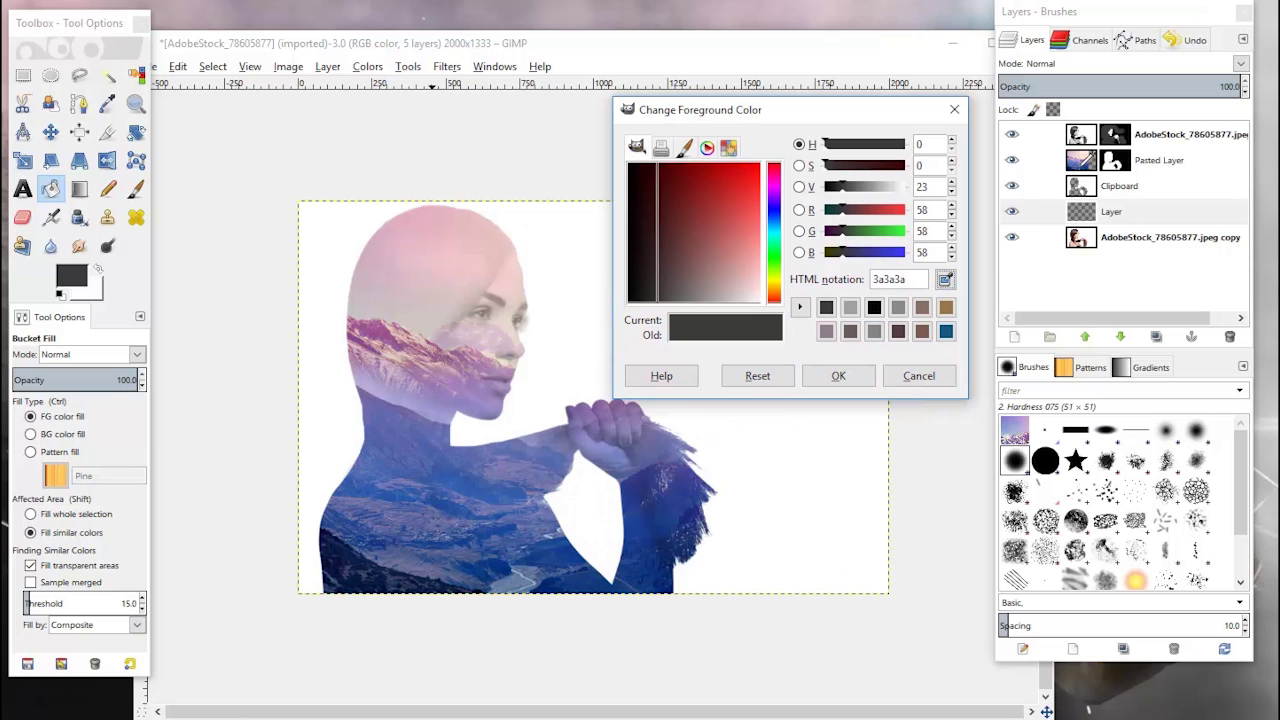
pyautogui.click(516, 279)
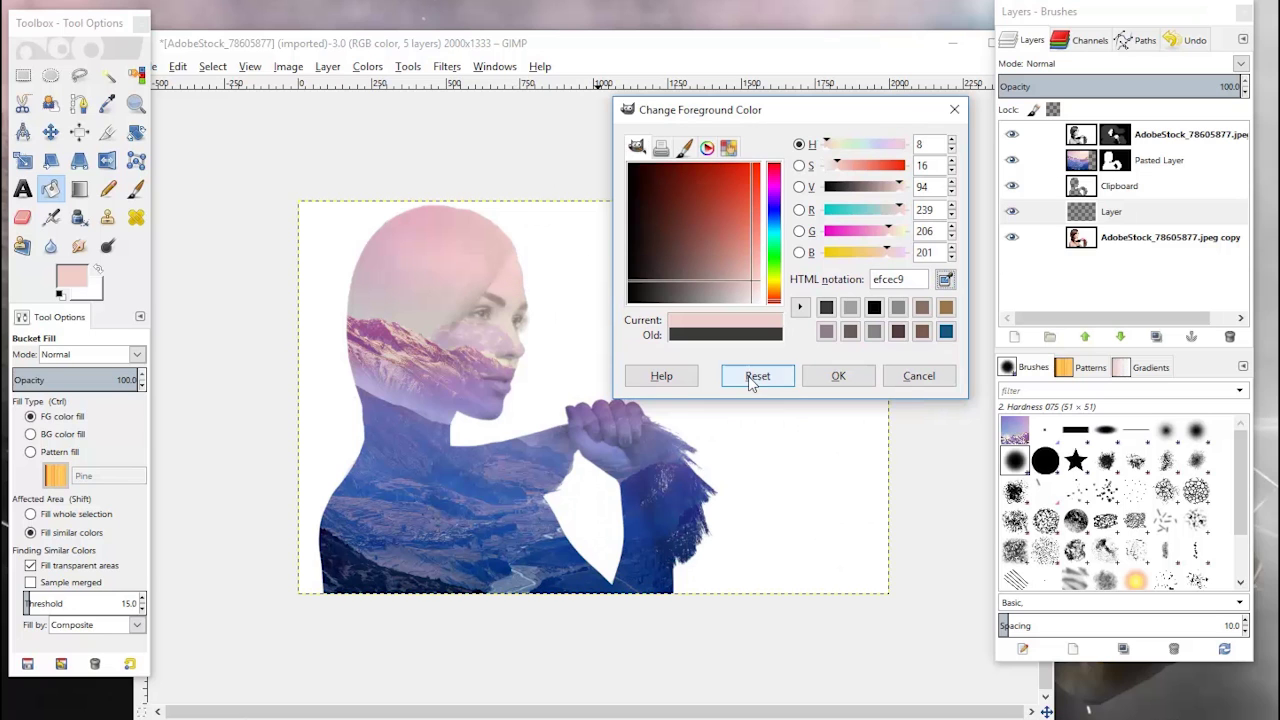
pyautogui.click(837, 376)
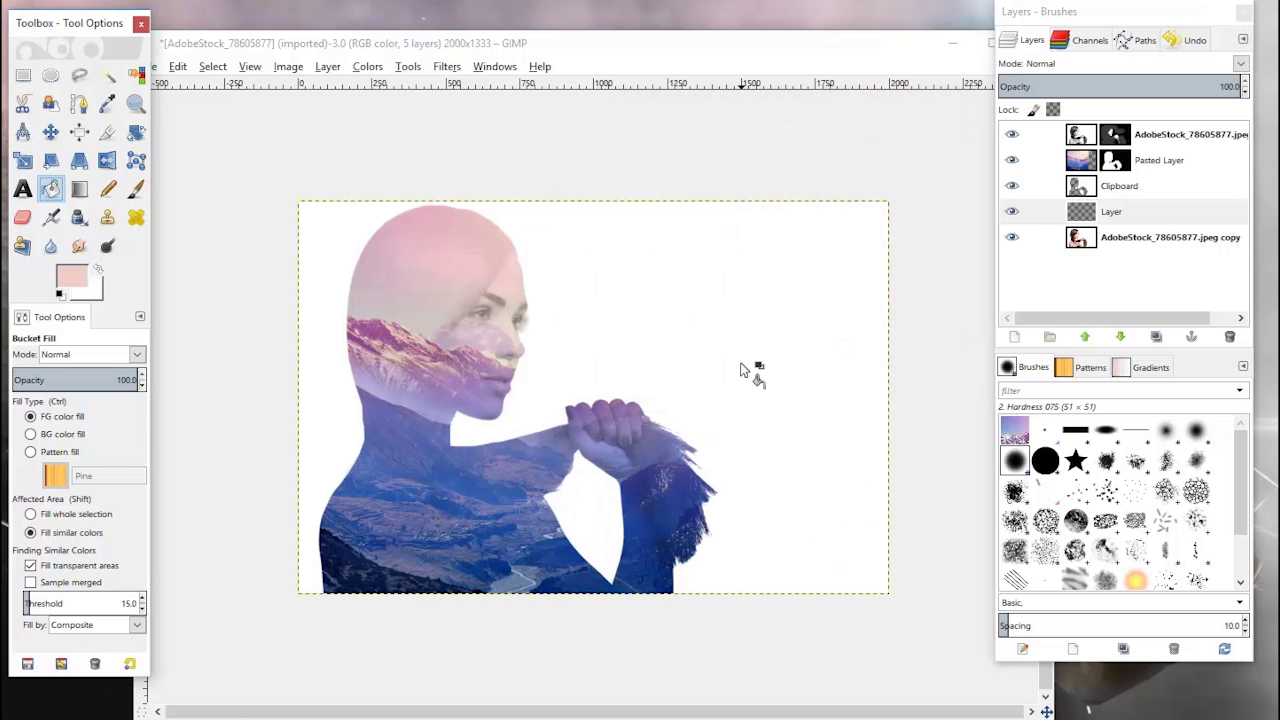
pyautogui.click(768, 406)
pyautogui.click(1013, 187)
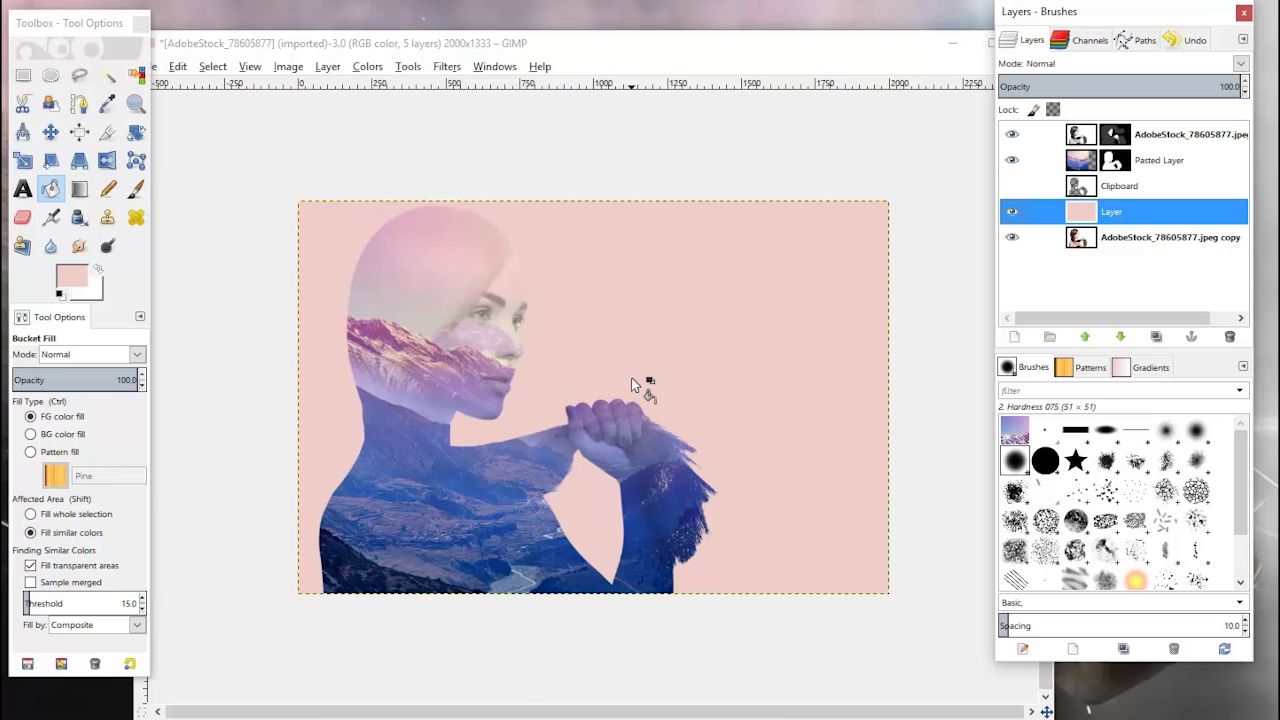
# Refill the layer with a deeper pink e6aec0 sampled from the face, then bring up the mountain photo
pyautogui.click(62, 285)
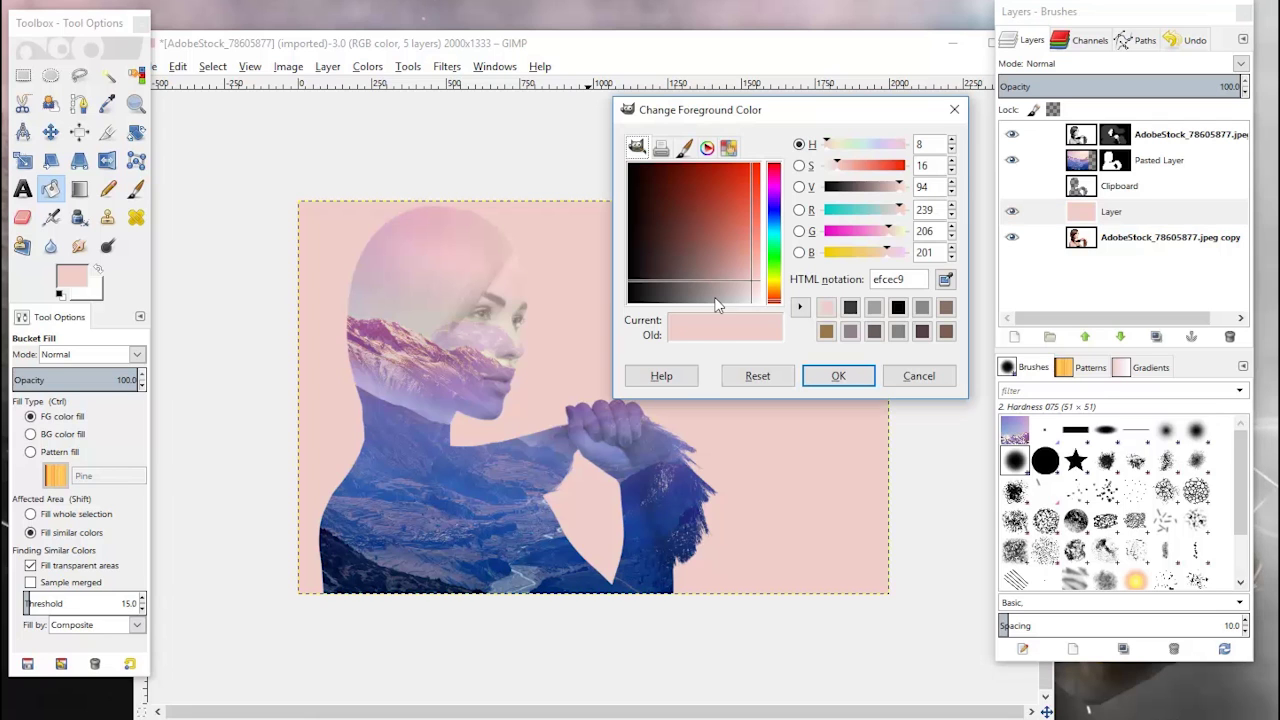
pyautogui.click(945, 279)
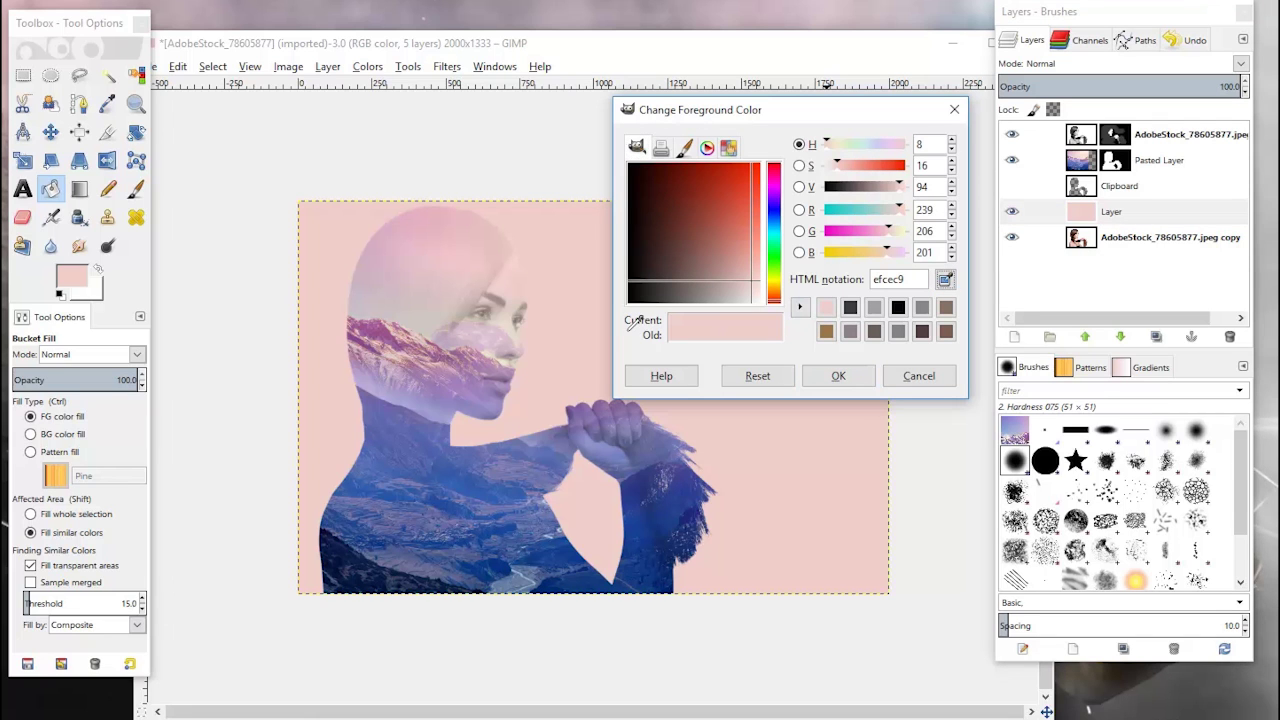
pyautogui.click(487, 310)
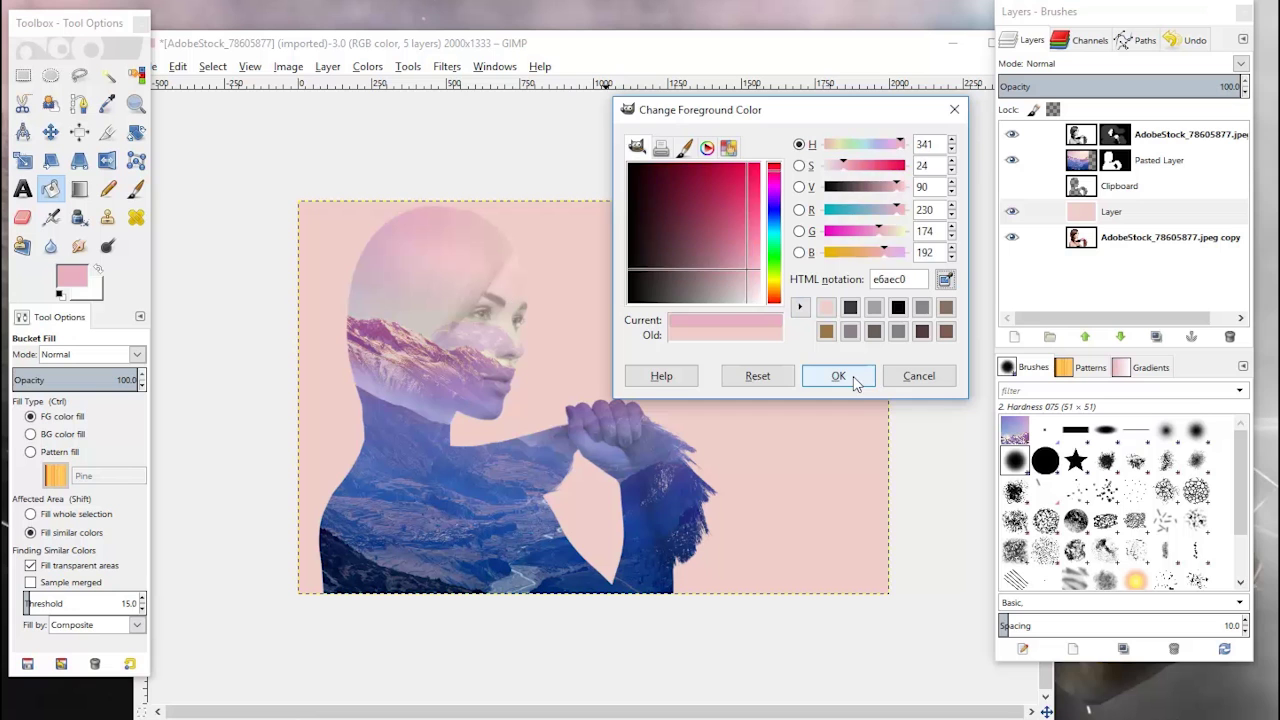
pyautogui.click(838, 375)
pyautogui.click(875, 295)
pyautogui.click(800, 335)
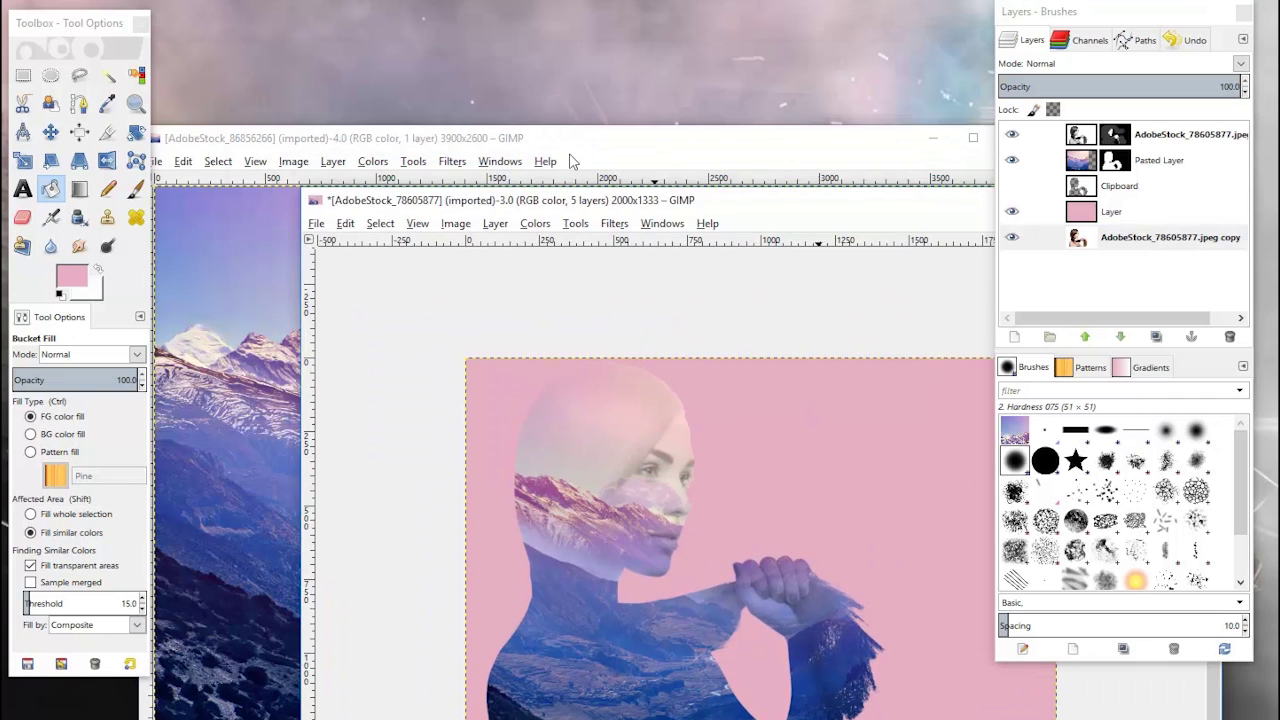
pyautogui.click(638, 108)
# Copy the whole mountain photo and paste it into the portrait as its own layer
pyautogui.moveTo(638, 108); pyautogui.dragTo(594, 76)
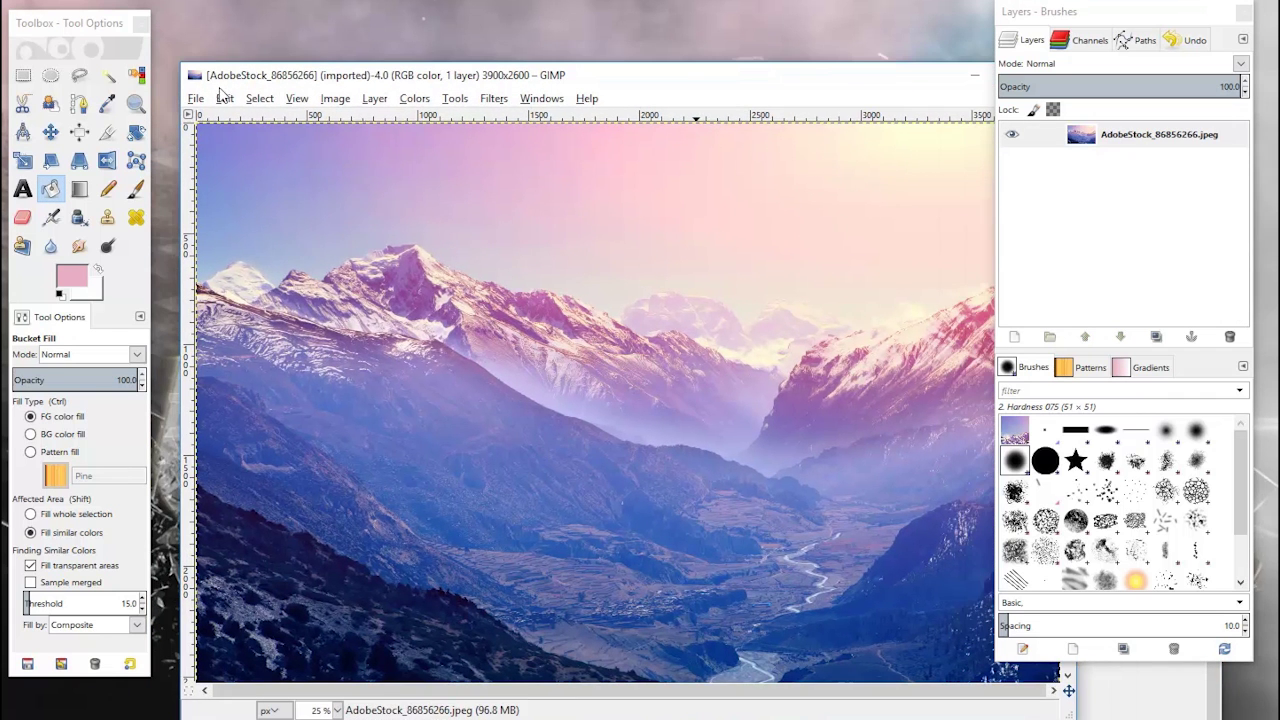
pyautogui.click(225, 98)
pyautogui.click(250, 220)
pyautogui.moveTo(418, 87); pyautogui.dragTo(375, 0)
pyautogui.moveTo(808, 4); pyautogui.dragTo(808, 25)
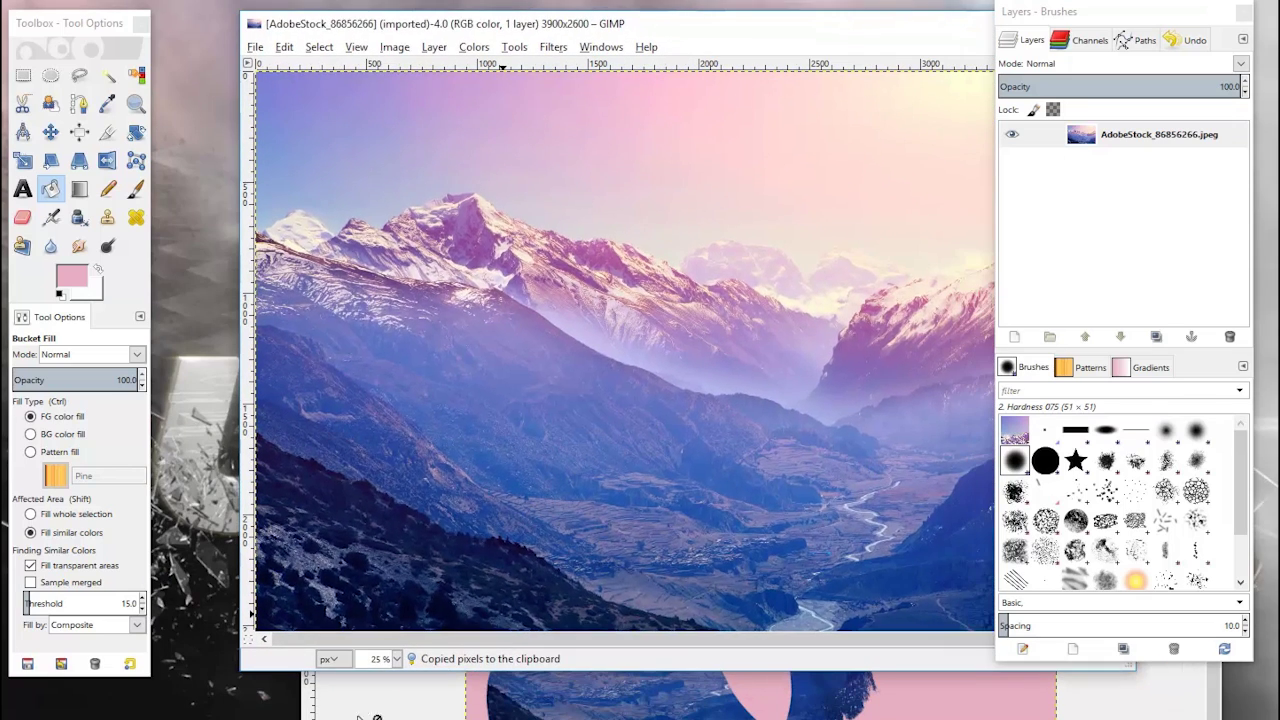
pyautogui.click(632, 326)
pyautogui.moveTo(625, 200); pyautogui.dragTo(526, 27)
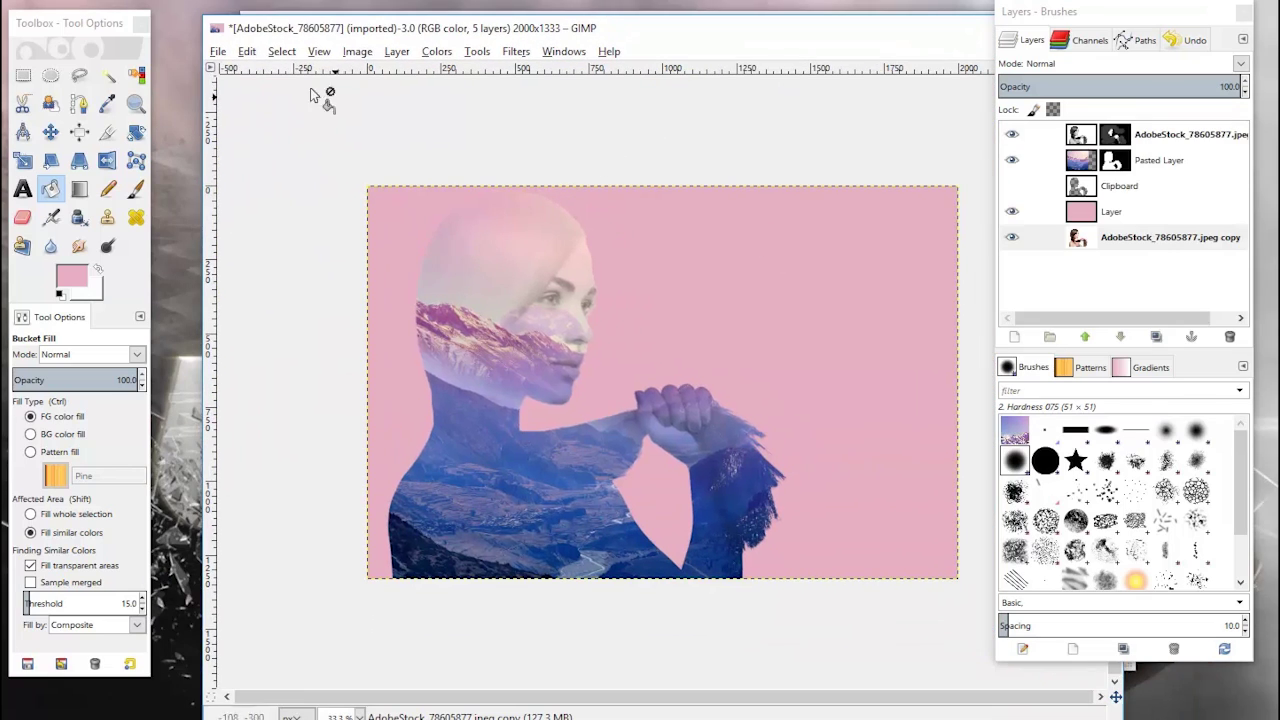
pyautogui.click(247, 51)
pyautogui.click(300, 211)
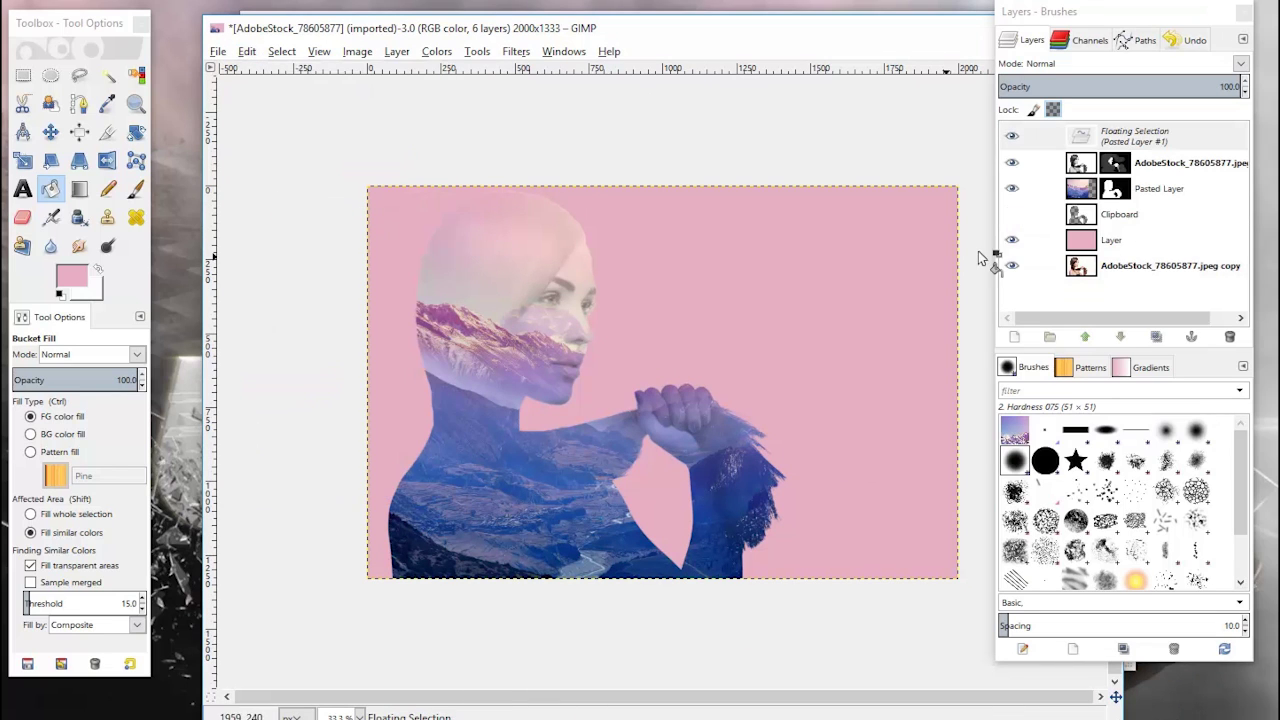
pyautogui.click(1092, 142)
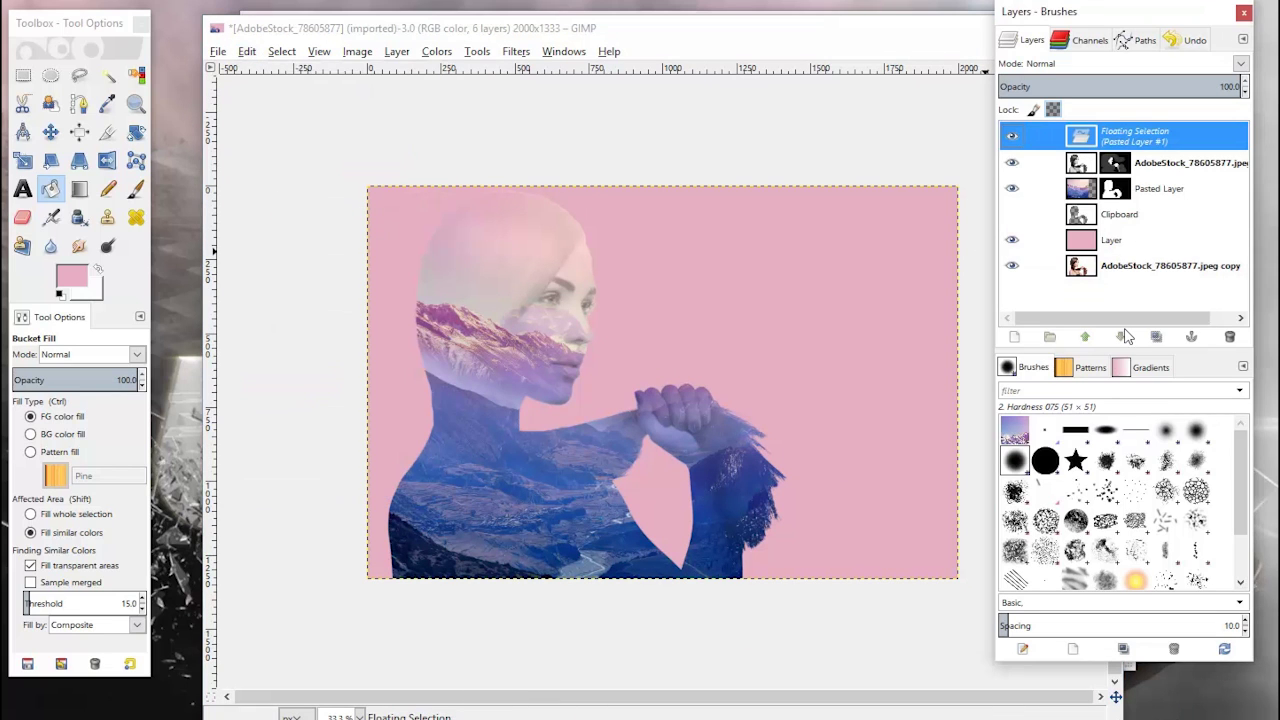
pyautogui.click(1017, 339)
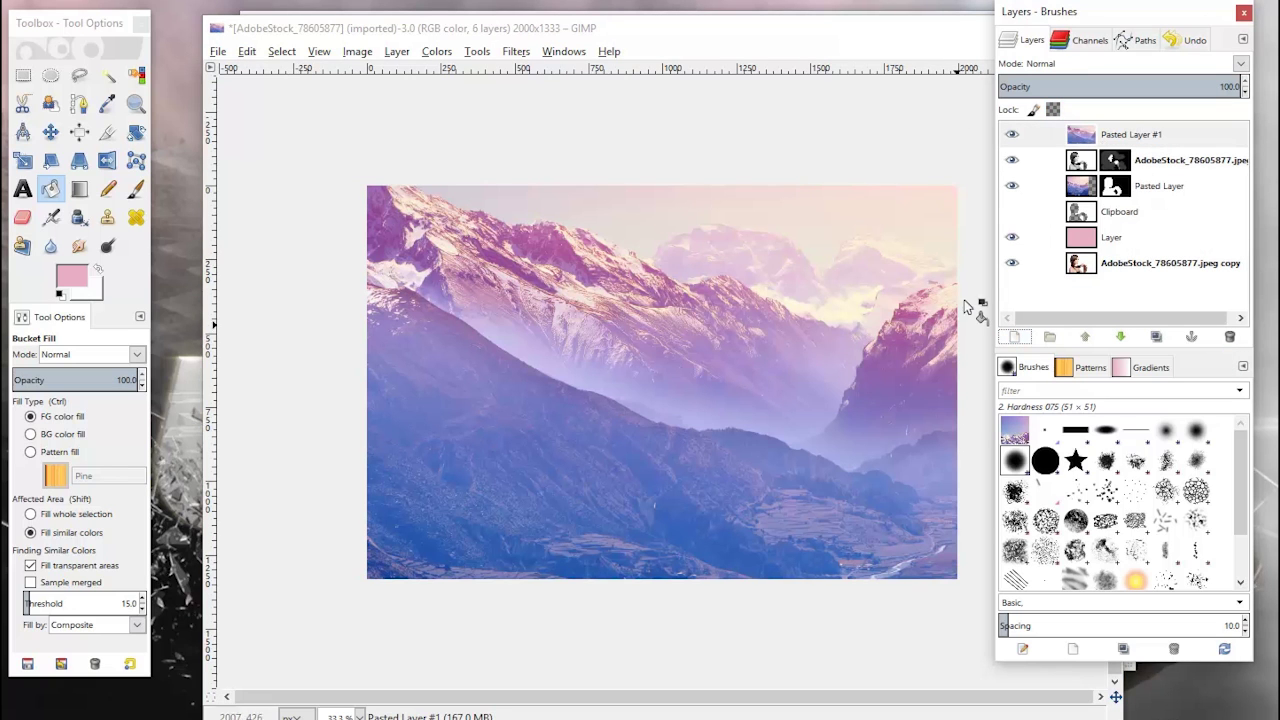
# Move 'Pasted Layer #1' below 'Pasted Layer' and the silhouette layer
pyautogui.moveTo(1097, 134); pyautogui.dragTo(1135, 150)
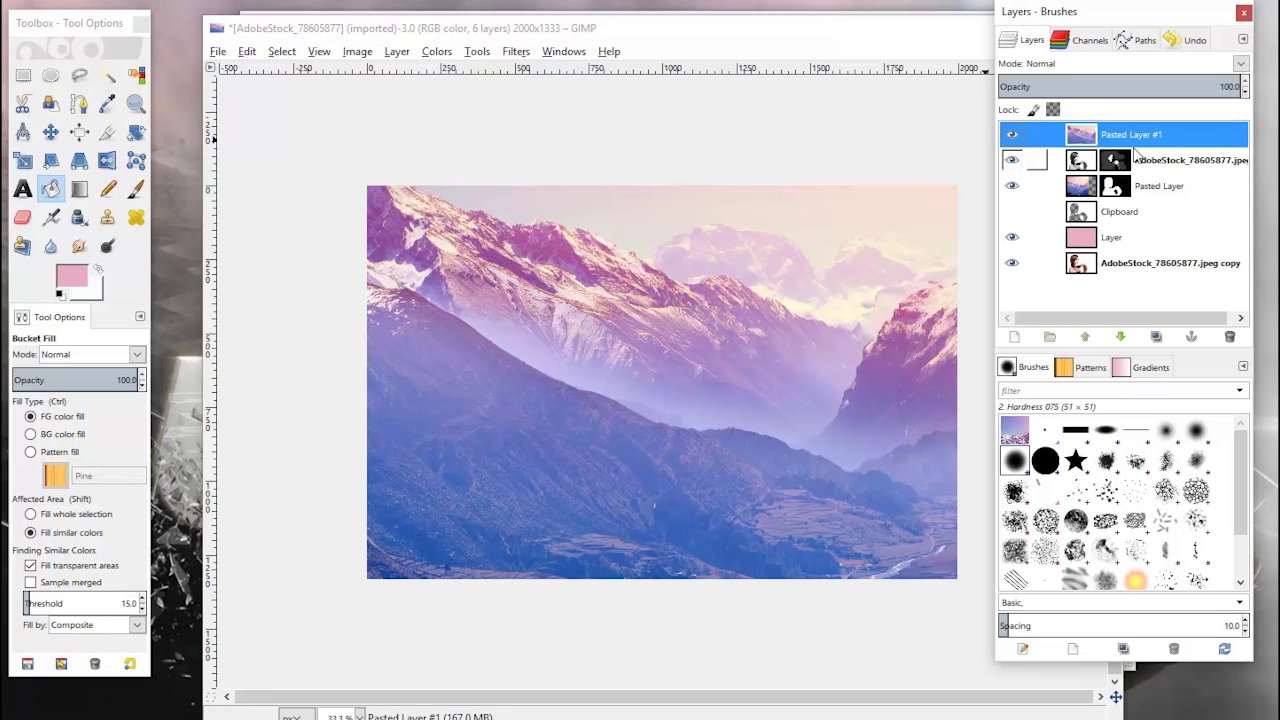
pyautogui.click(1088, 240)
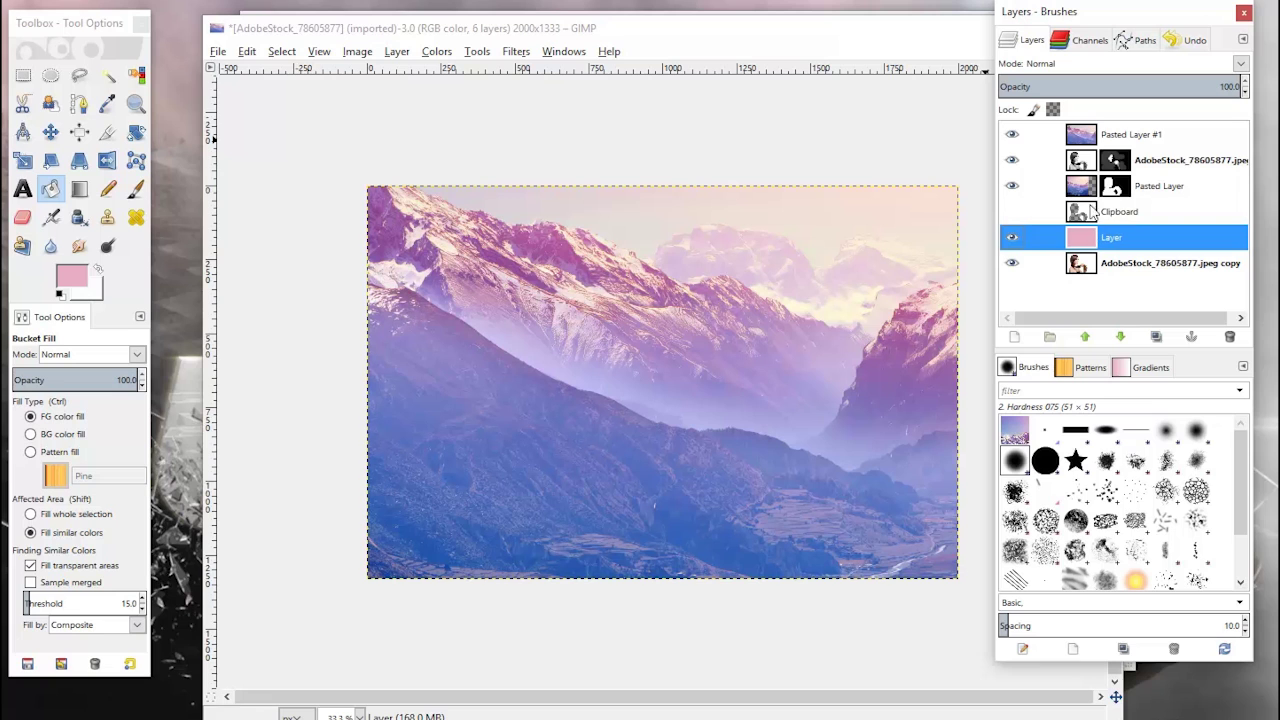
pyautogui.moveTo(1075, 140); pyautogui.dragTo(1082, 224)
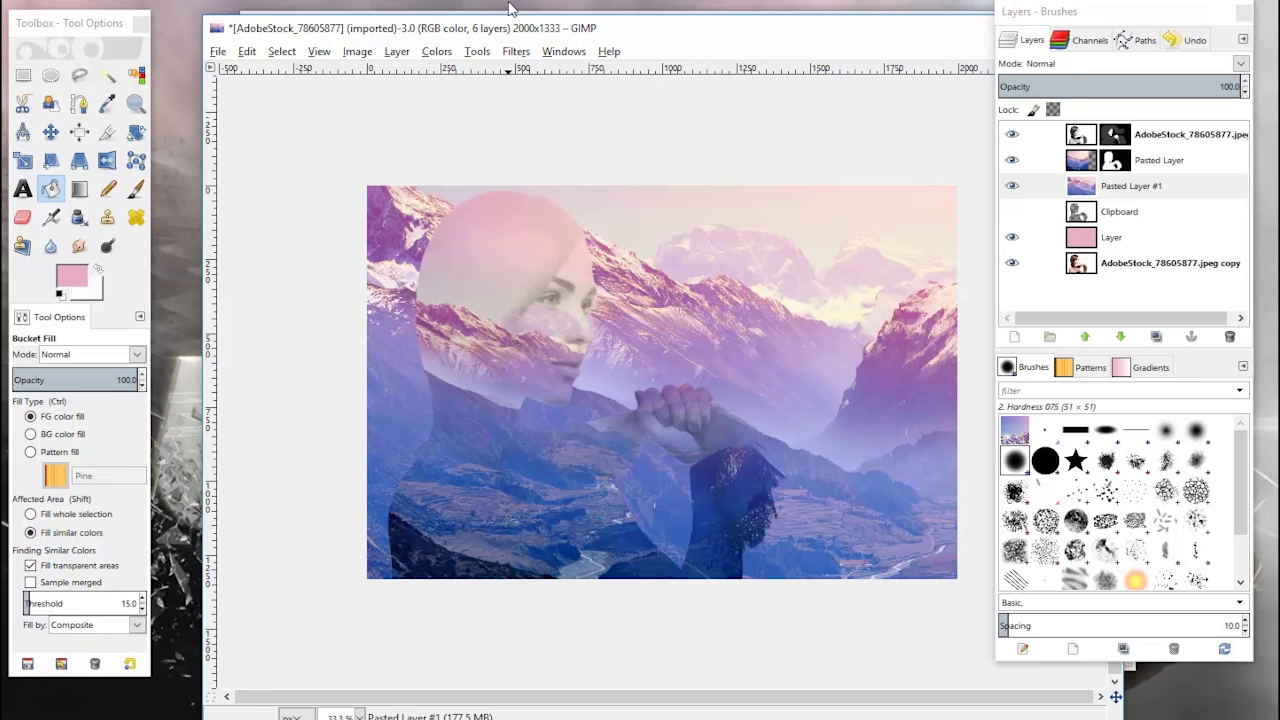
# Apply a 51 px Gaussian blur to the mountain background layer
pyautogui.click(514, 51)
pyautogui.moveTo(586, 137)
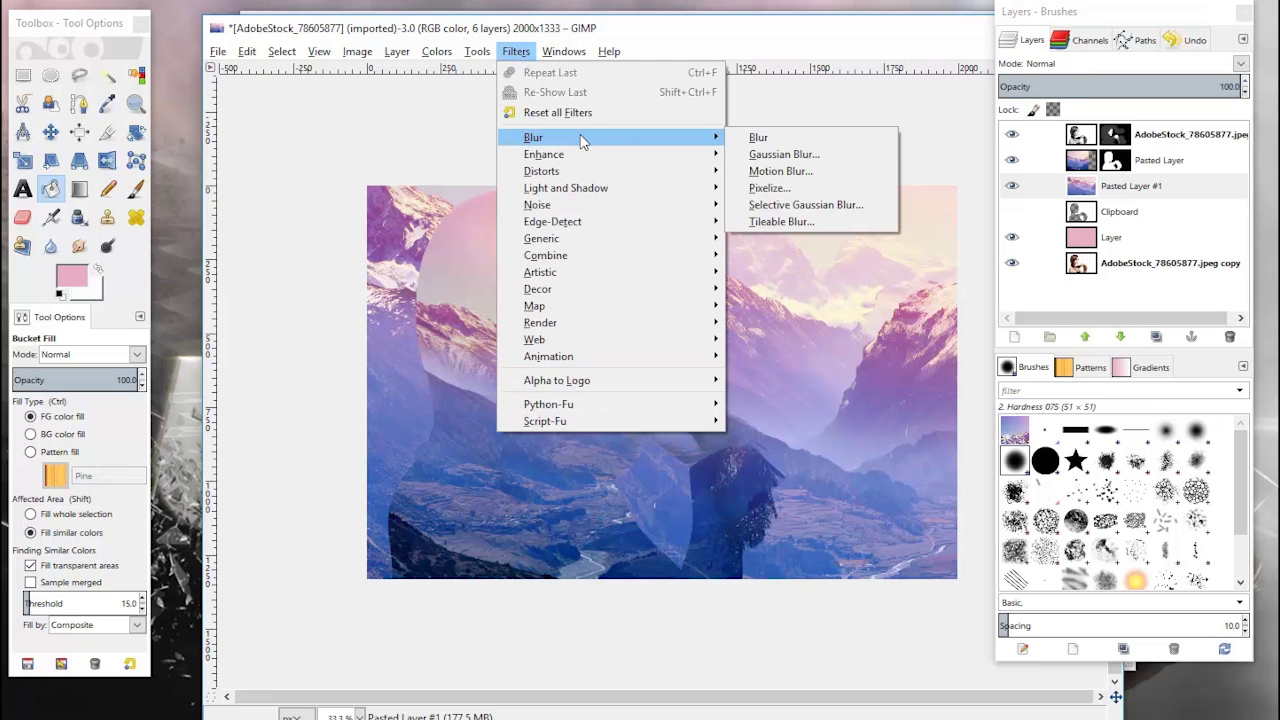
pyautogui.click(800, 160)
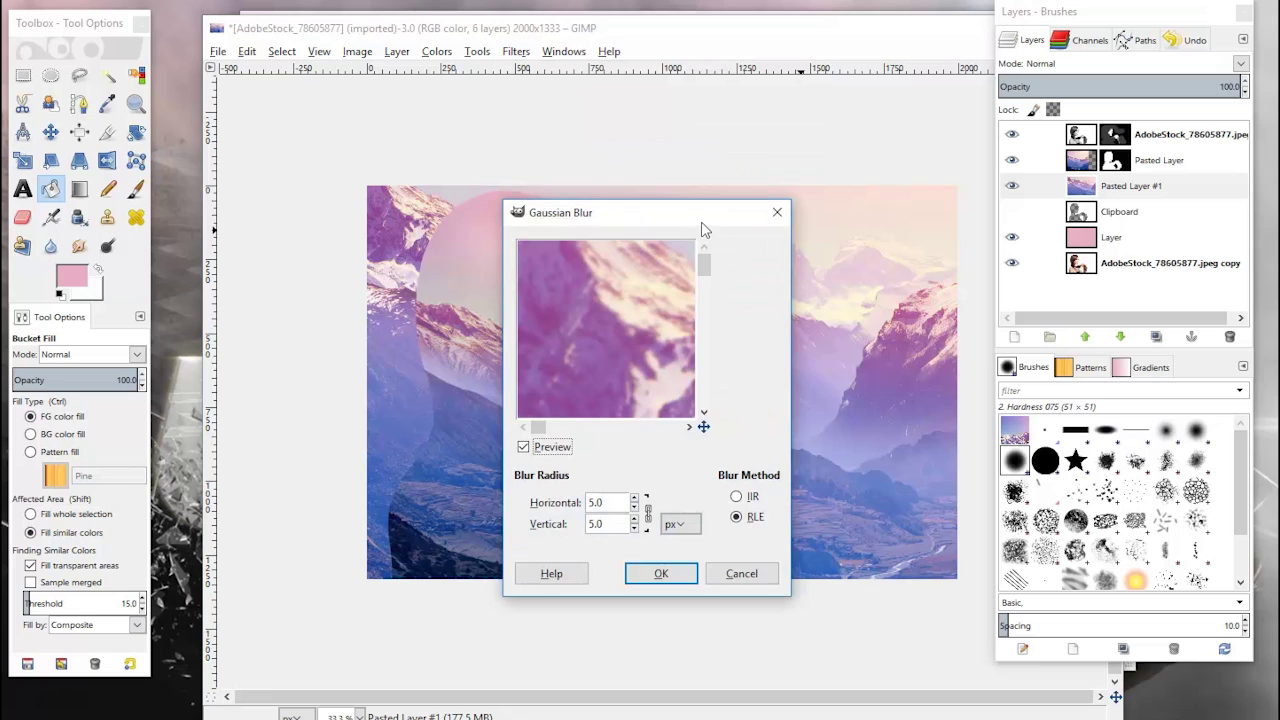
pyautogui.moveTo(700, 223); pyautogui.dragTo(1058, 192)
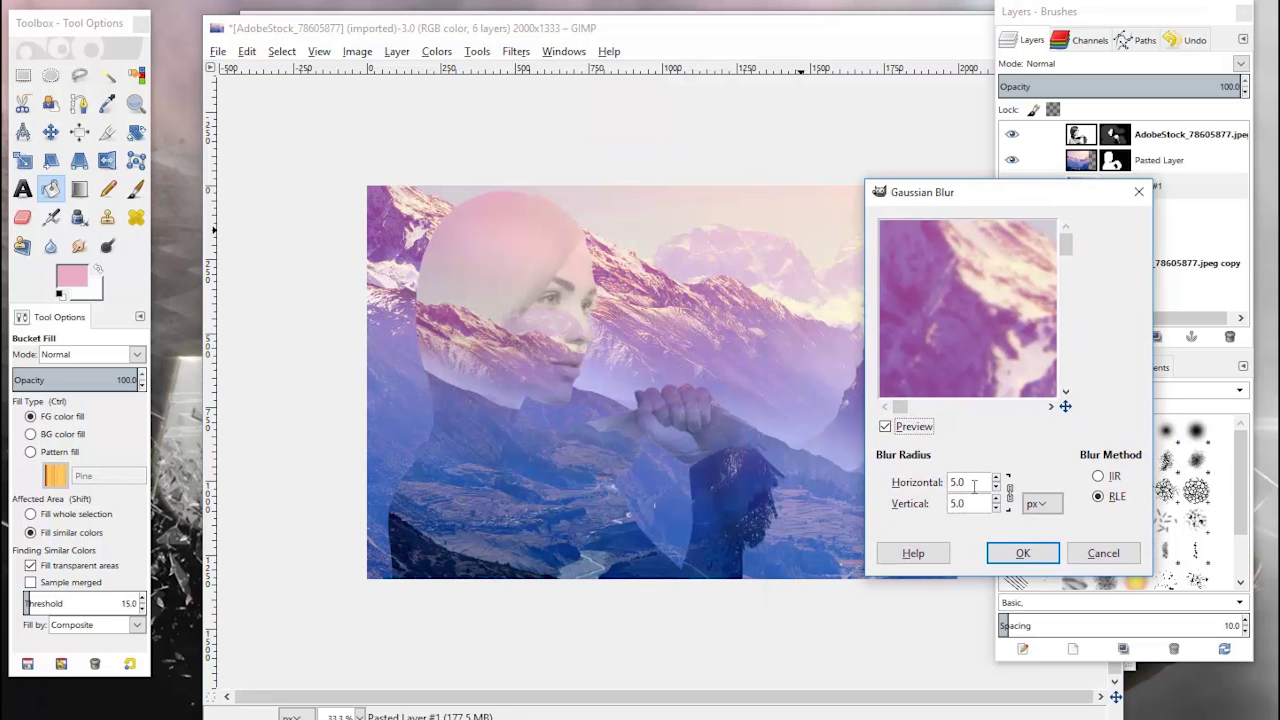
pyautogui.doubleClick(957, 482)
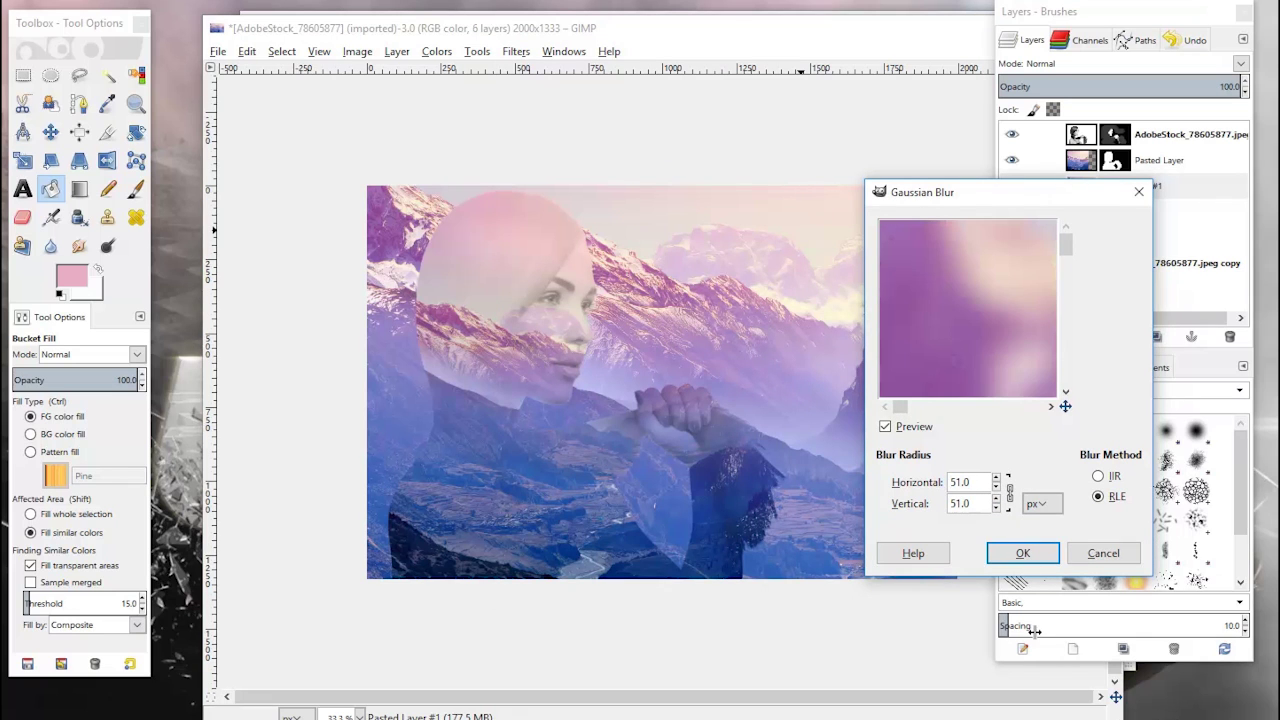
pyautogui.click(1028, 555)
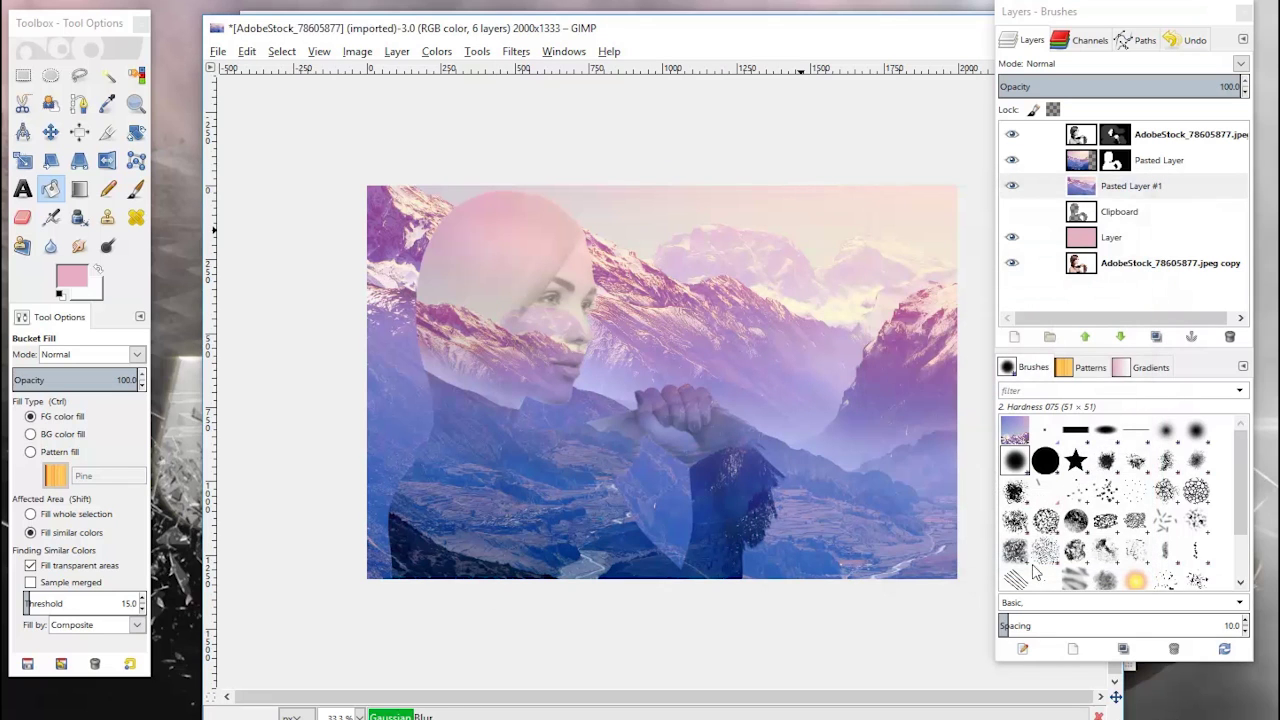
# Lower the background layer's opacity to 25.9 and add a white layer mask
pyautogui.click(1112, 188)
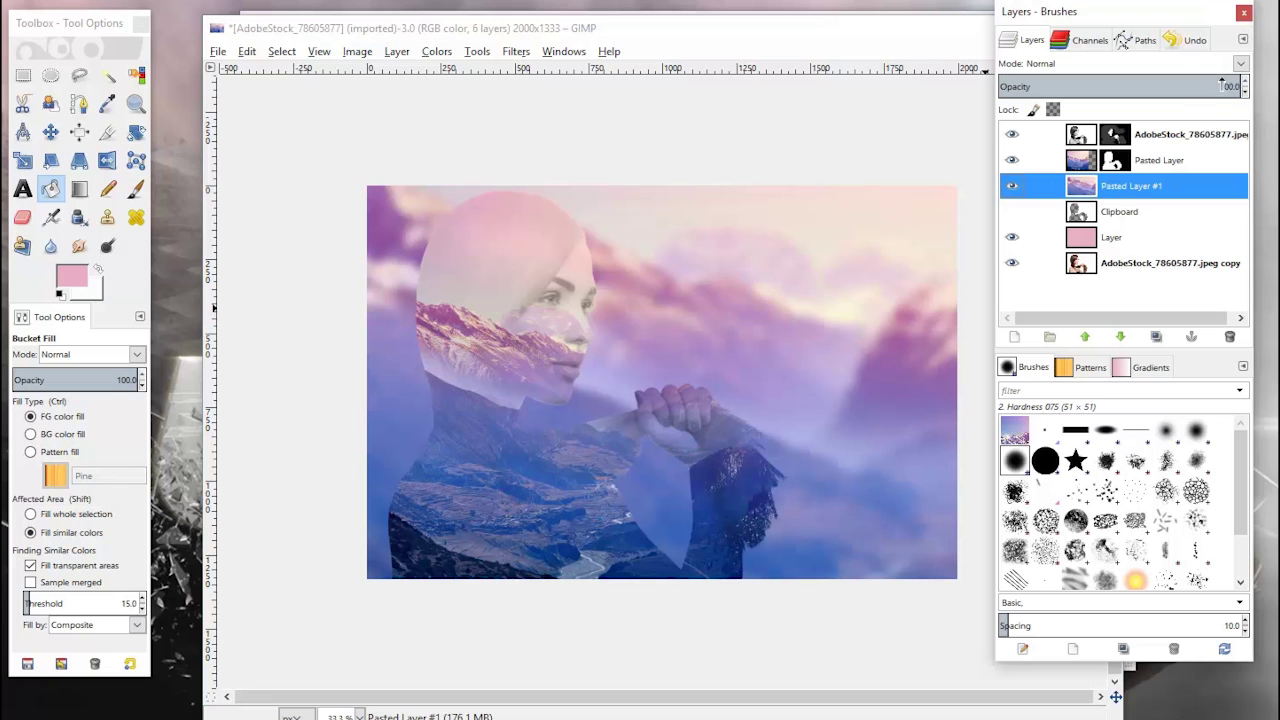
pyautogui.moveTo(1221, 85); pyautogui.dragTo(1073, 85)
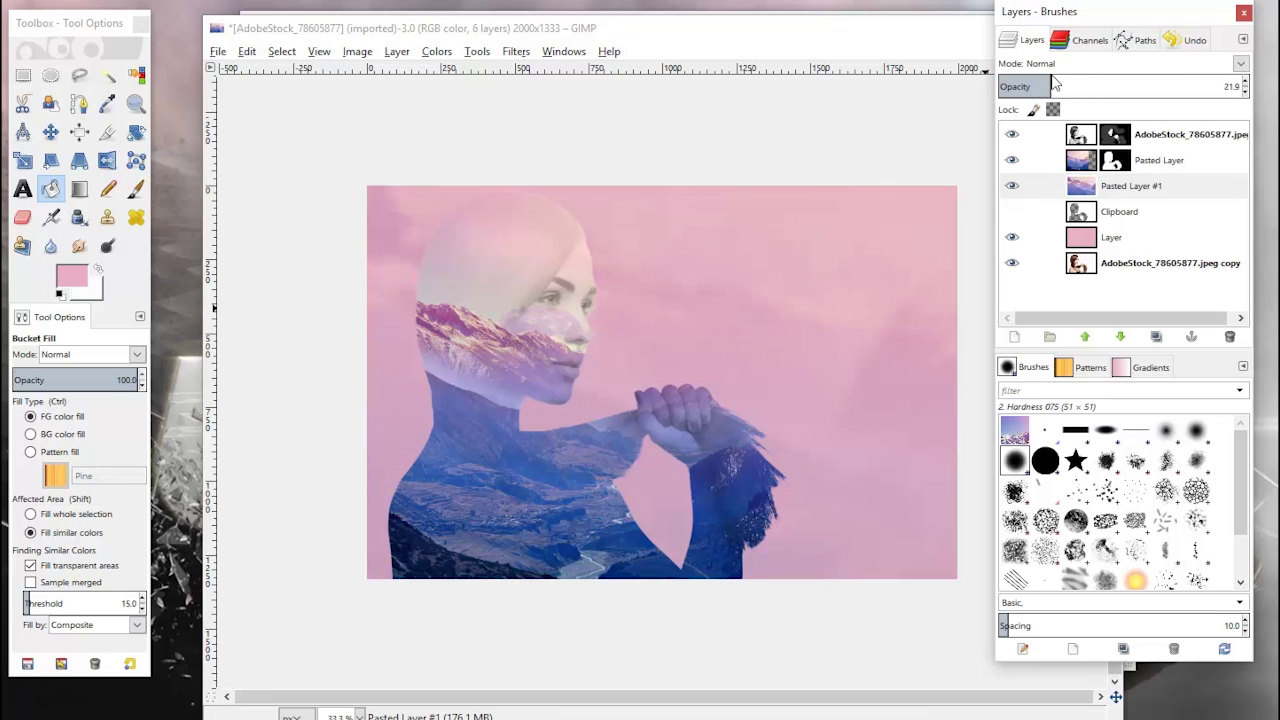
pyautogui.rightClick(1004, 176)
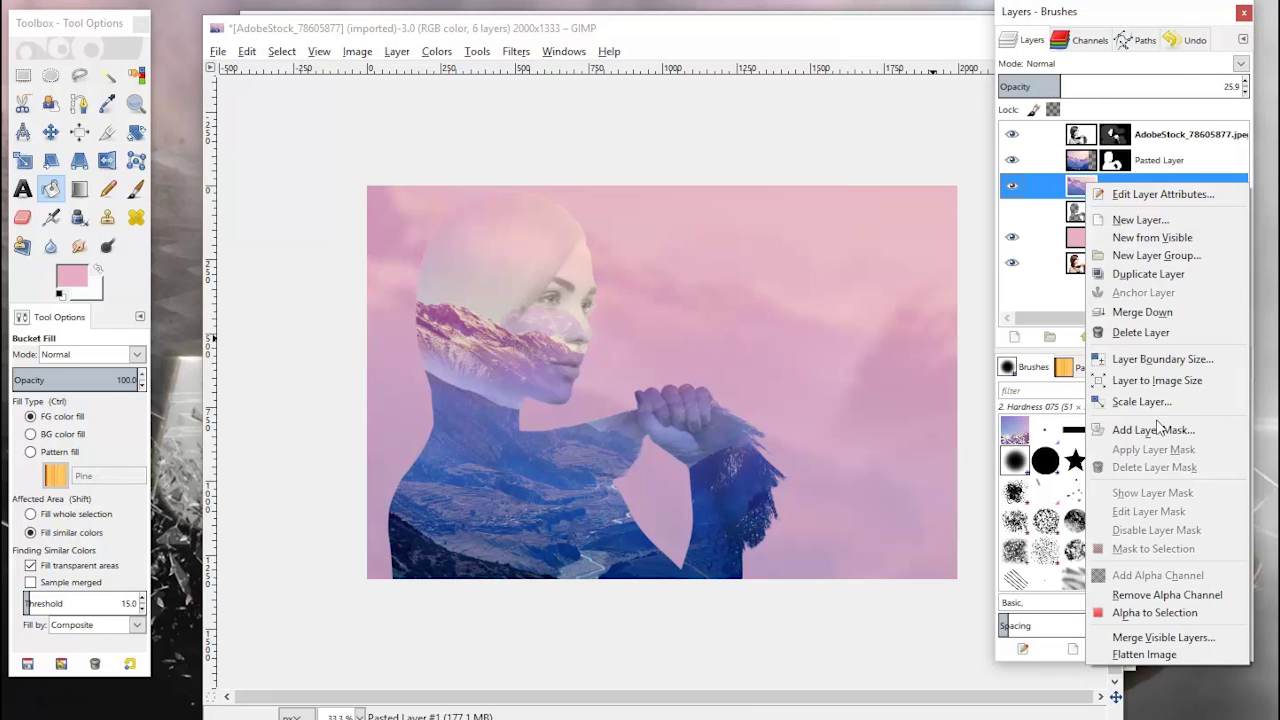
pyautogui.click(1118, 430)
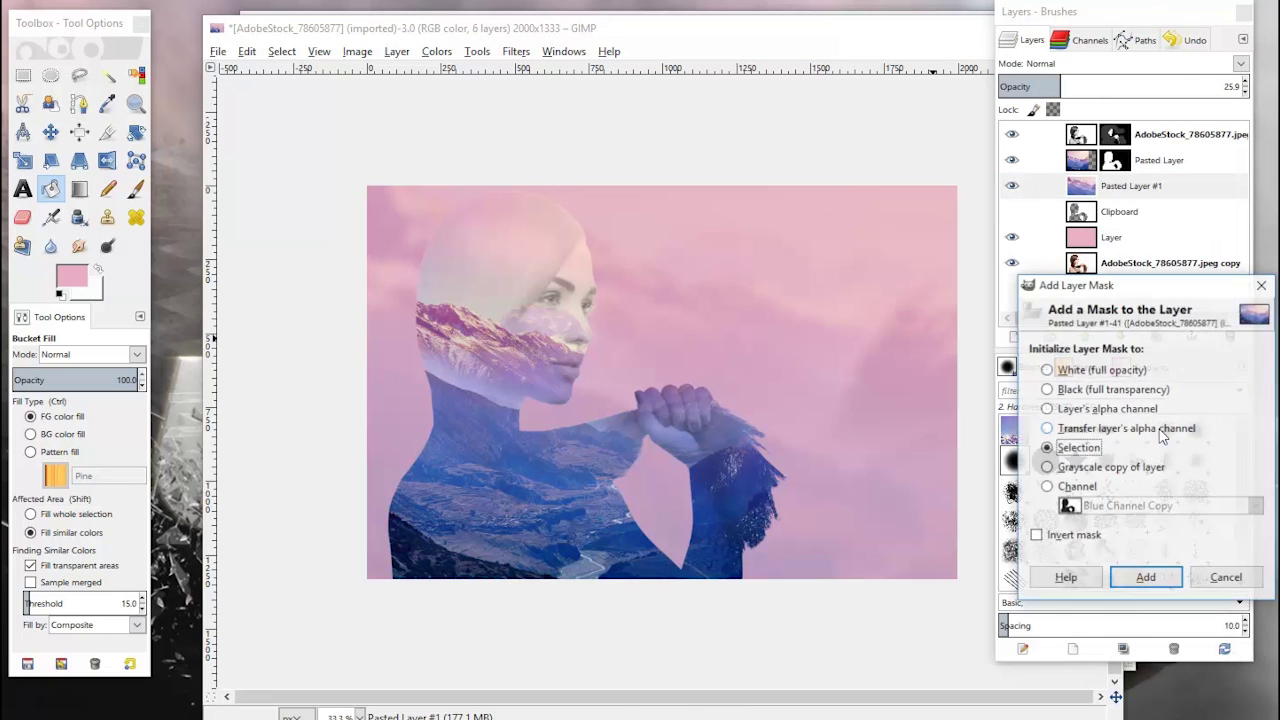
pyautogui.click(1048, 370)
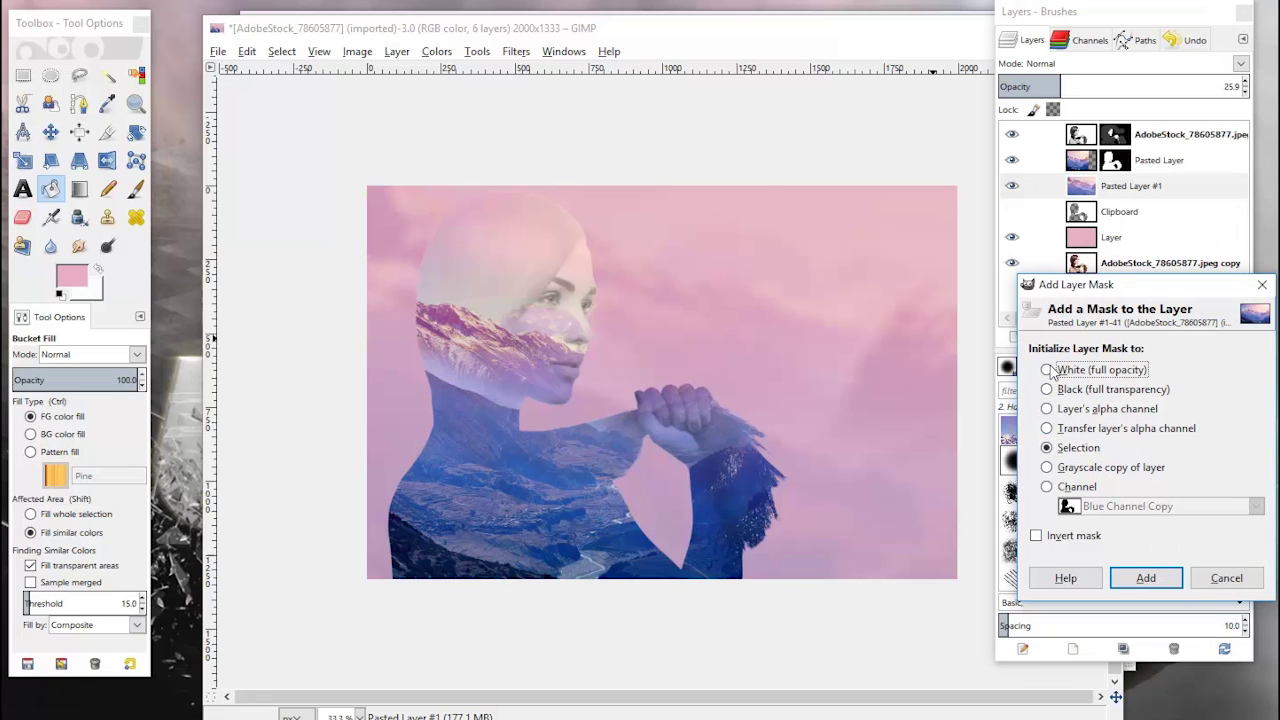
pyautogui.click(1143, 579)
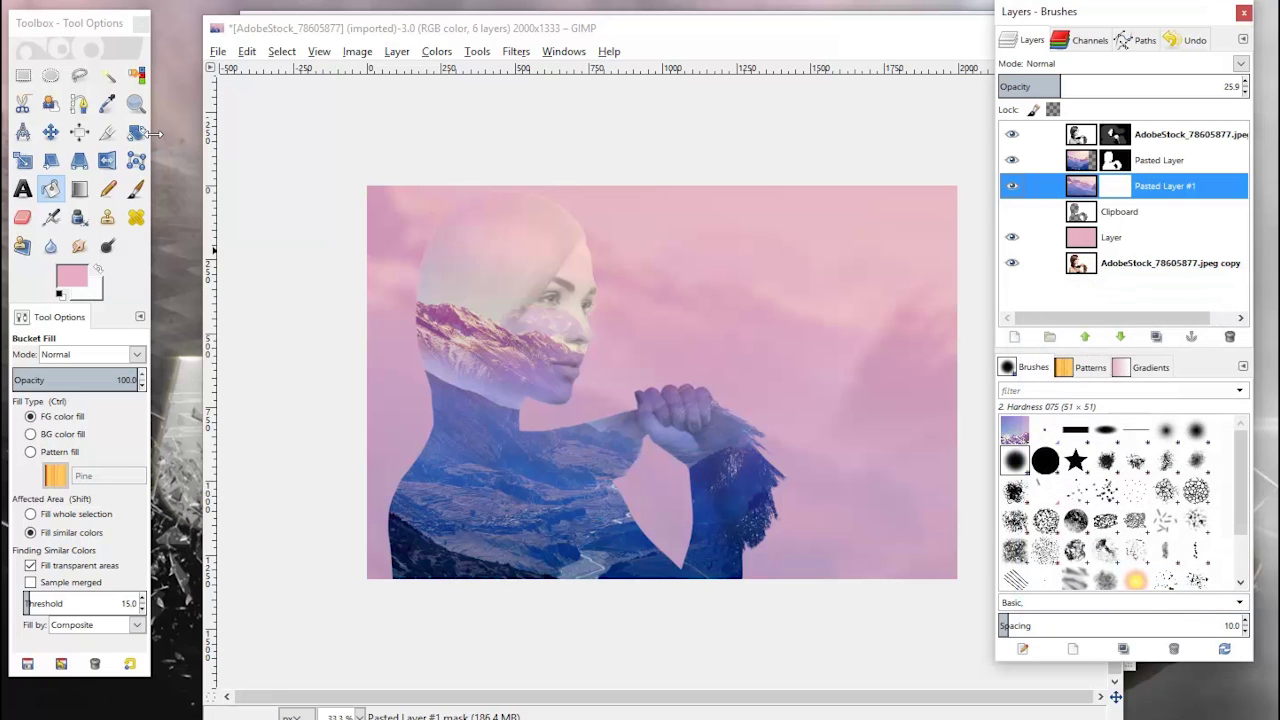
# Paint black with the Paintbrush on the background mask around the woman's figure
pyautogui.click(139, 190)
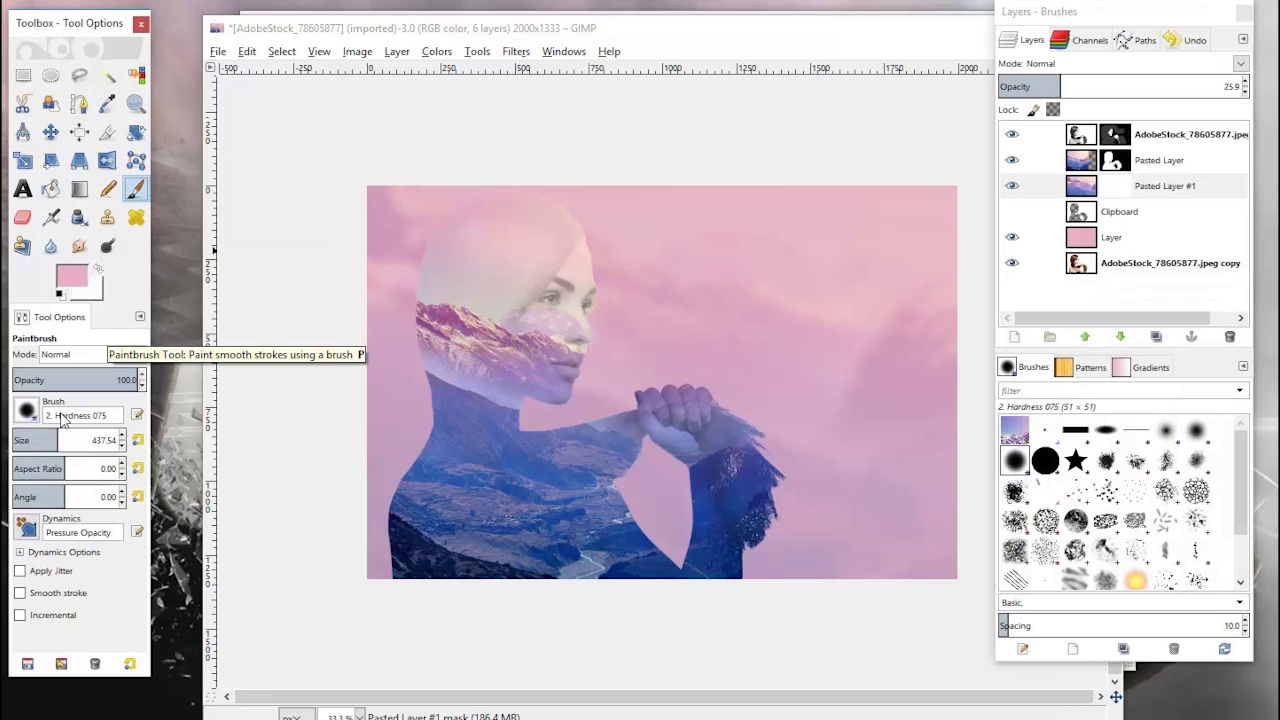
pyautogui.click(70, 280)
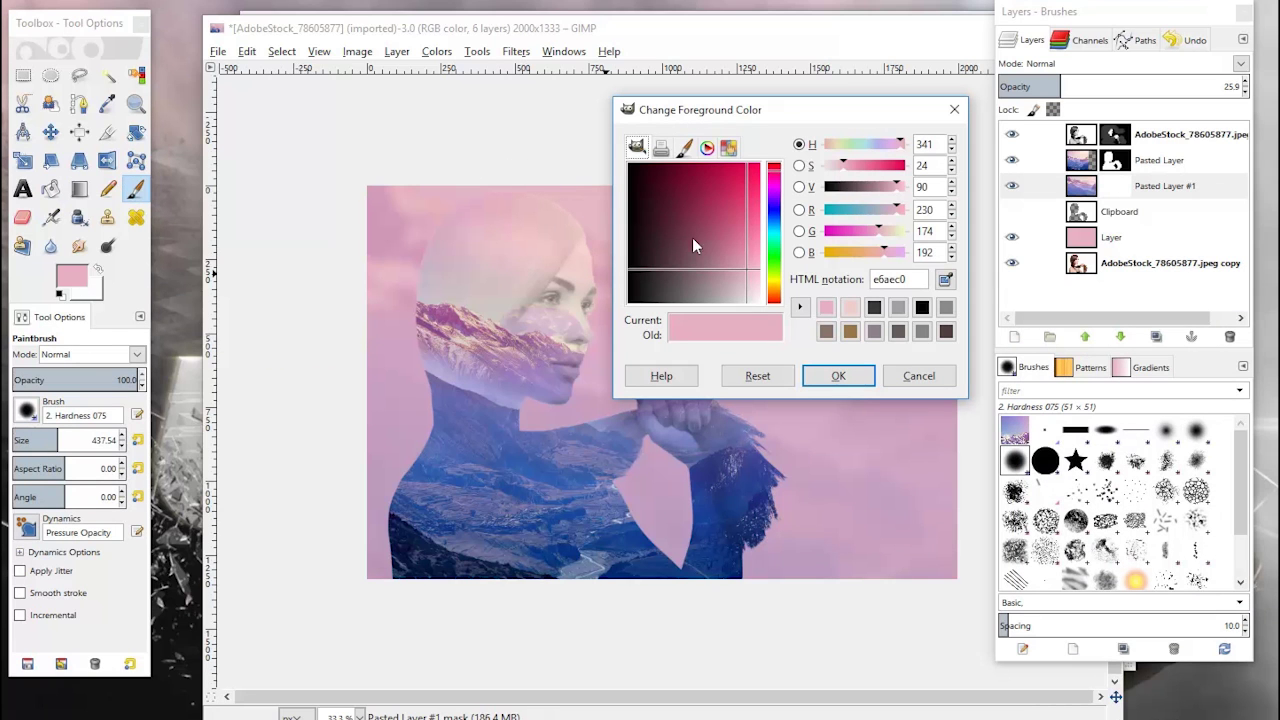
pyautogui.click(628, 163)
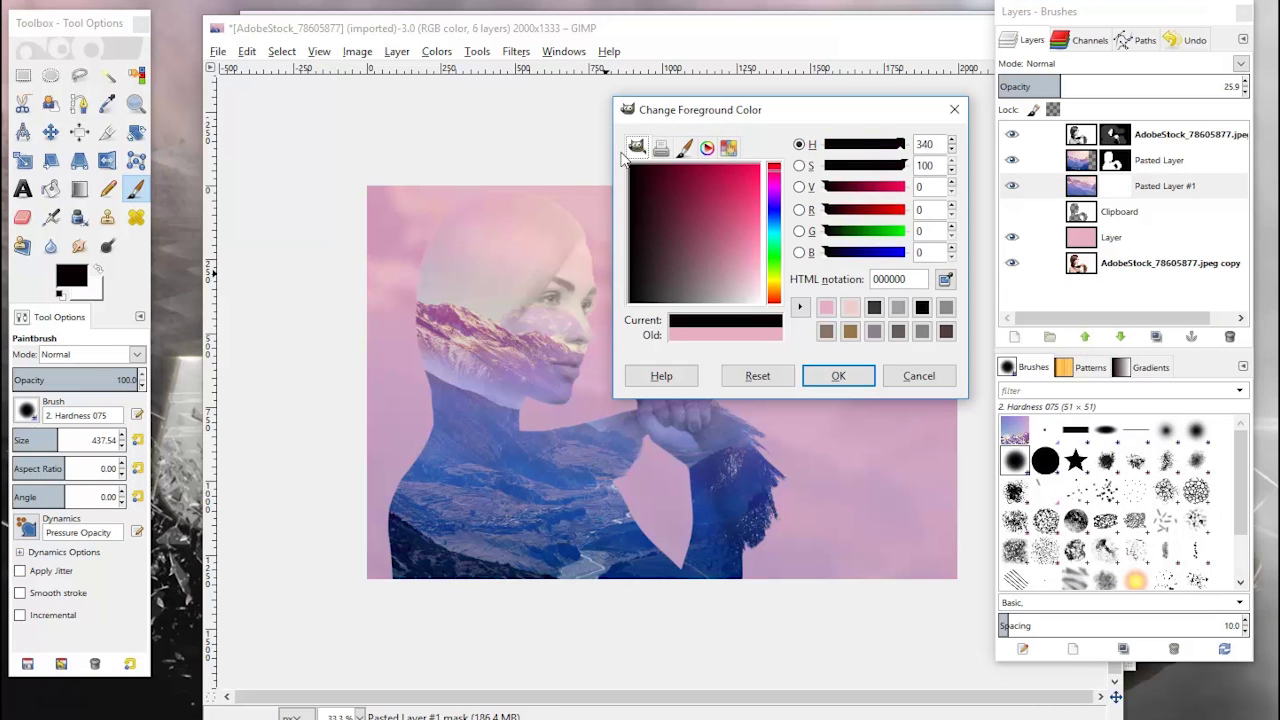
pyautogui.click(838, 375)
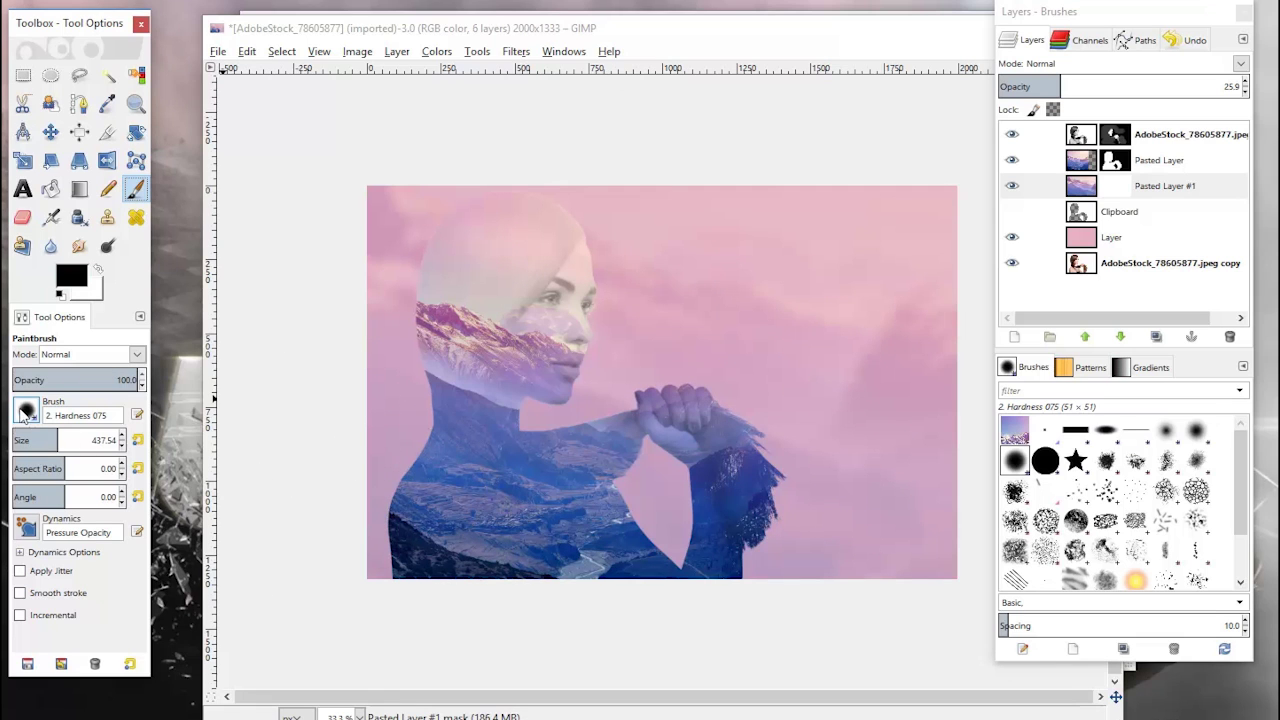
pyautogui.click(486, 571)
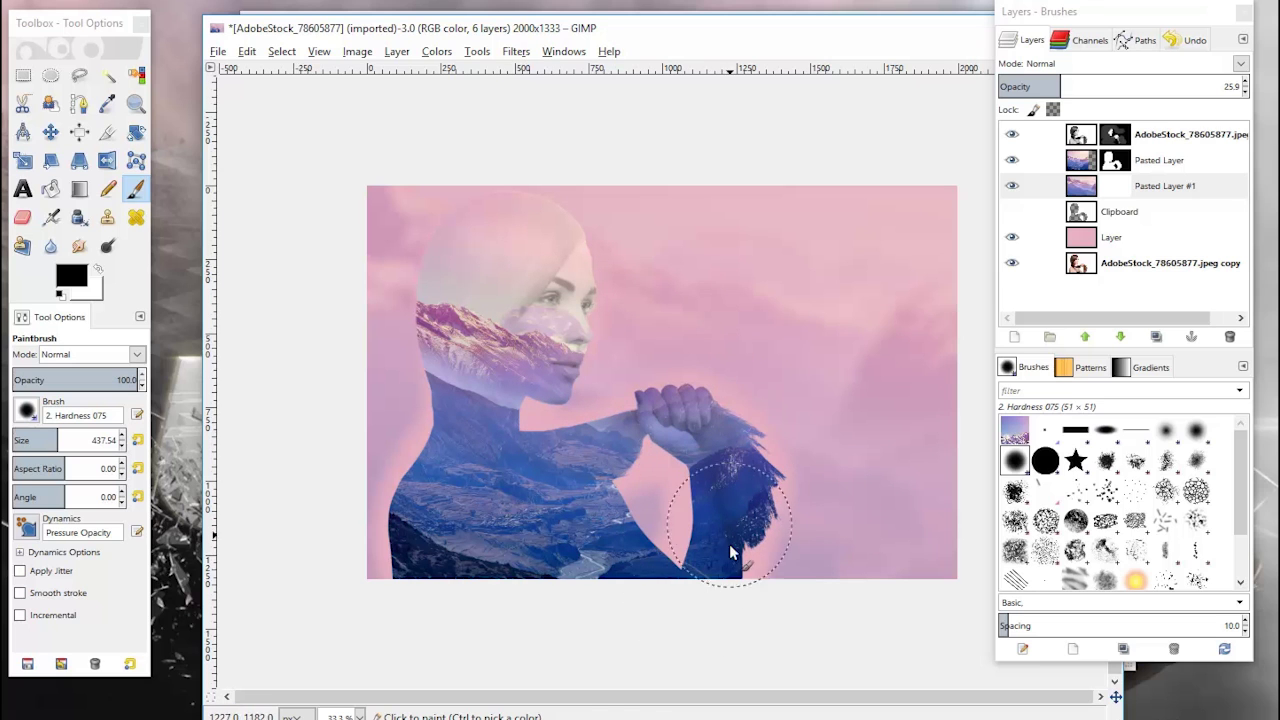
# Set the background mountain layer's opacity to 18.6
pyautogui.click(1086, 190)
pyautogui.moveTo(1066, 88); pyautogui.dragTo(1040, 90)
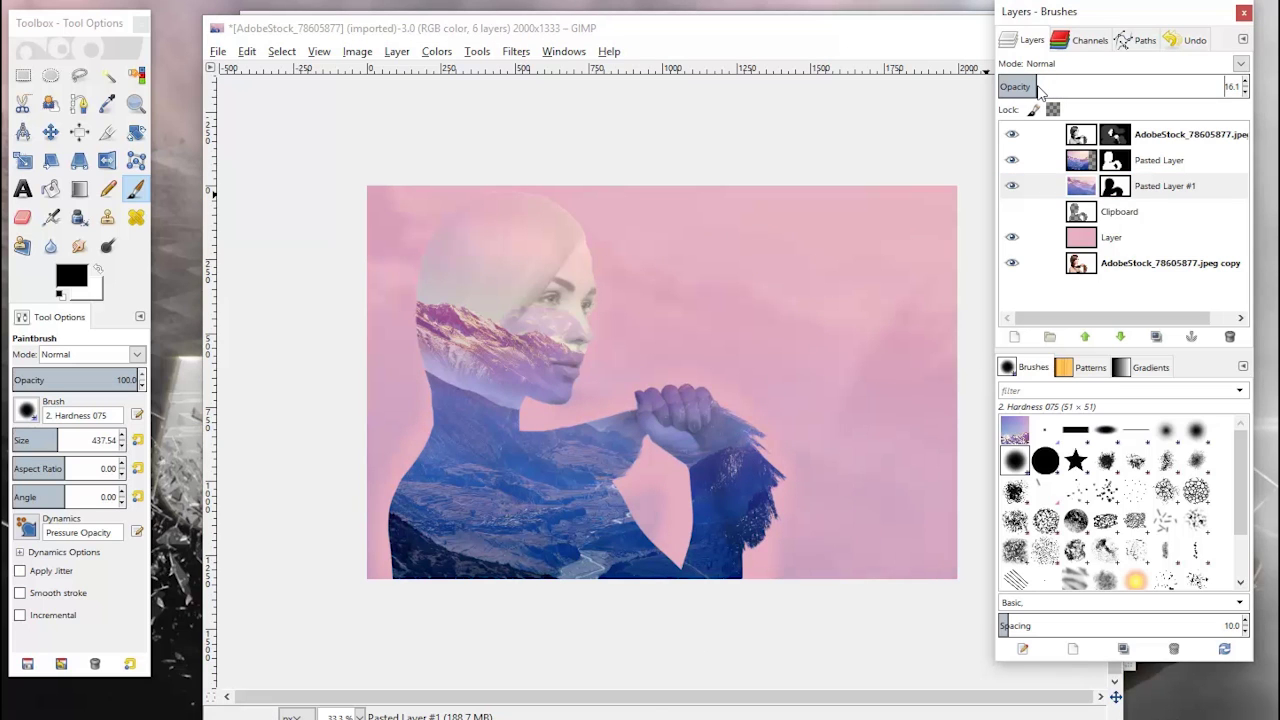
pyautogui.moveTo(1040, 90); pyautogui.dragTo(1044, 90)
pyautogui.click(516, 51)
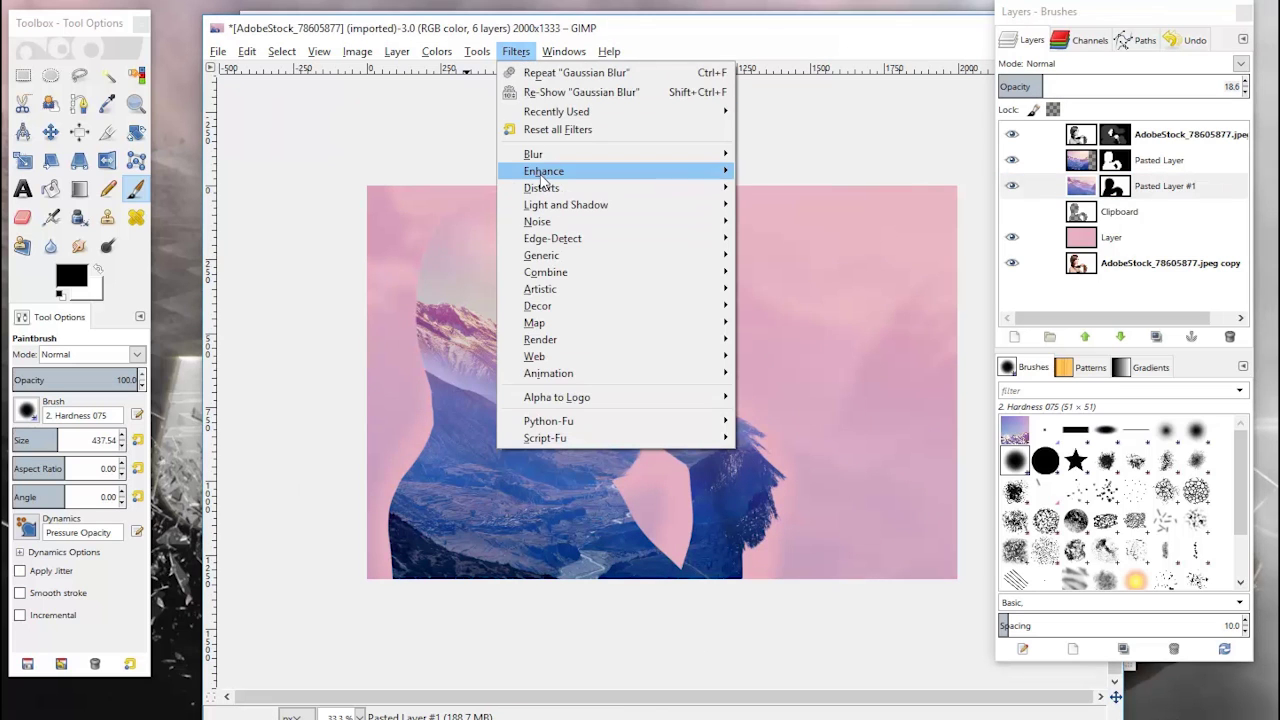
# Apply a 150 px Gaussian blur to the background mountain layer
pyautogui.moveTo(708, 158)
pyautogui.click(794, 171)
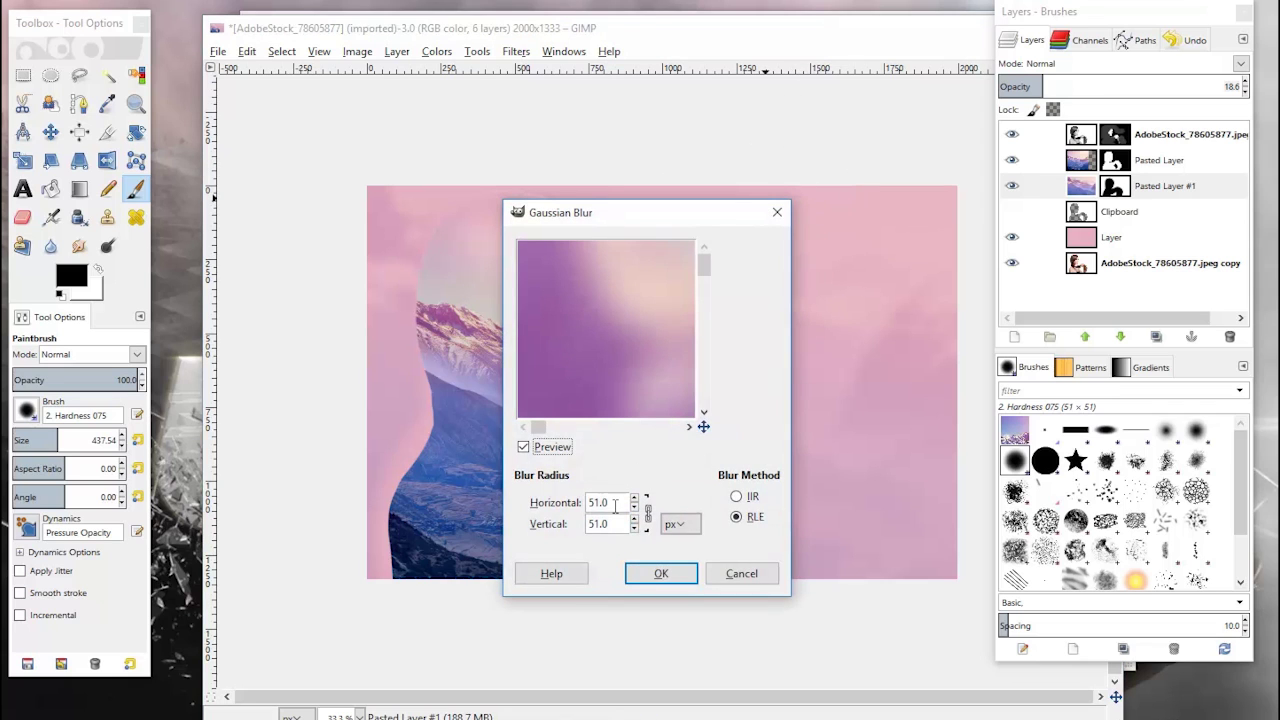
pyautogui.moveTo(614, 504); pyautogui.dragTo(514, 503)
pyautogui.write('150')
pyautogui.press('Tab')
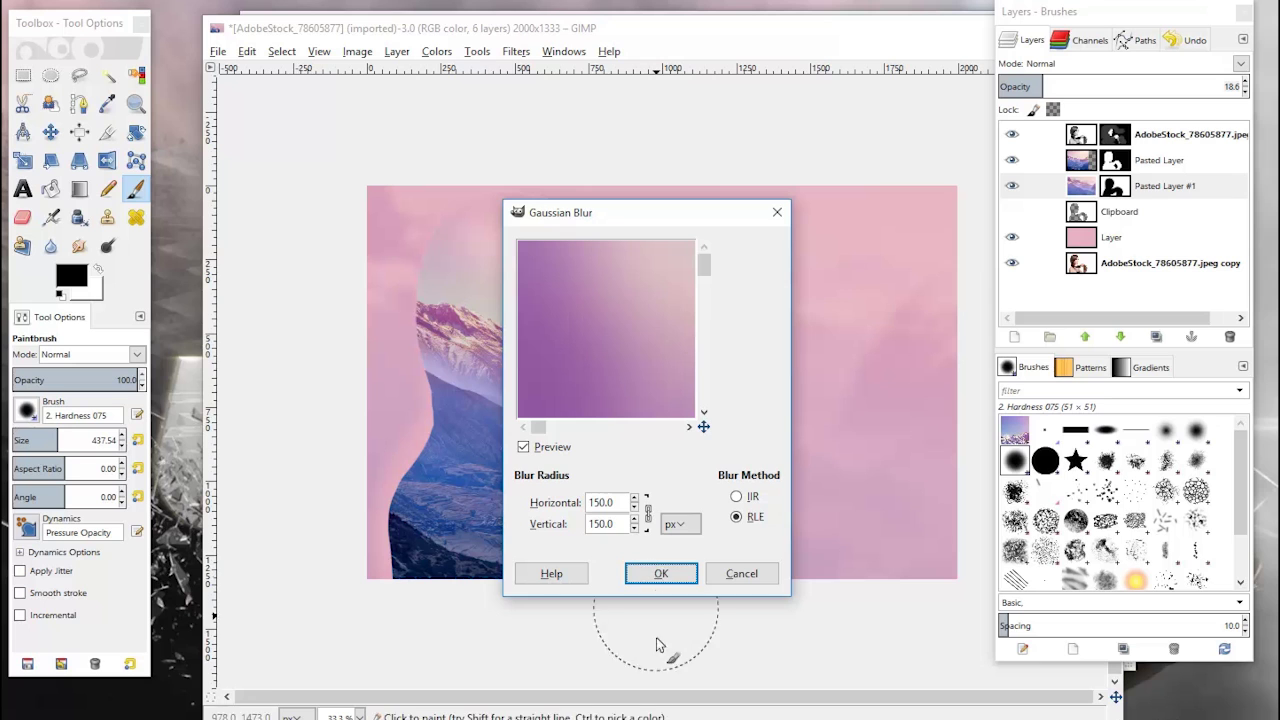
pyautogui.click(688, 573)
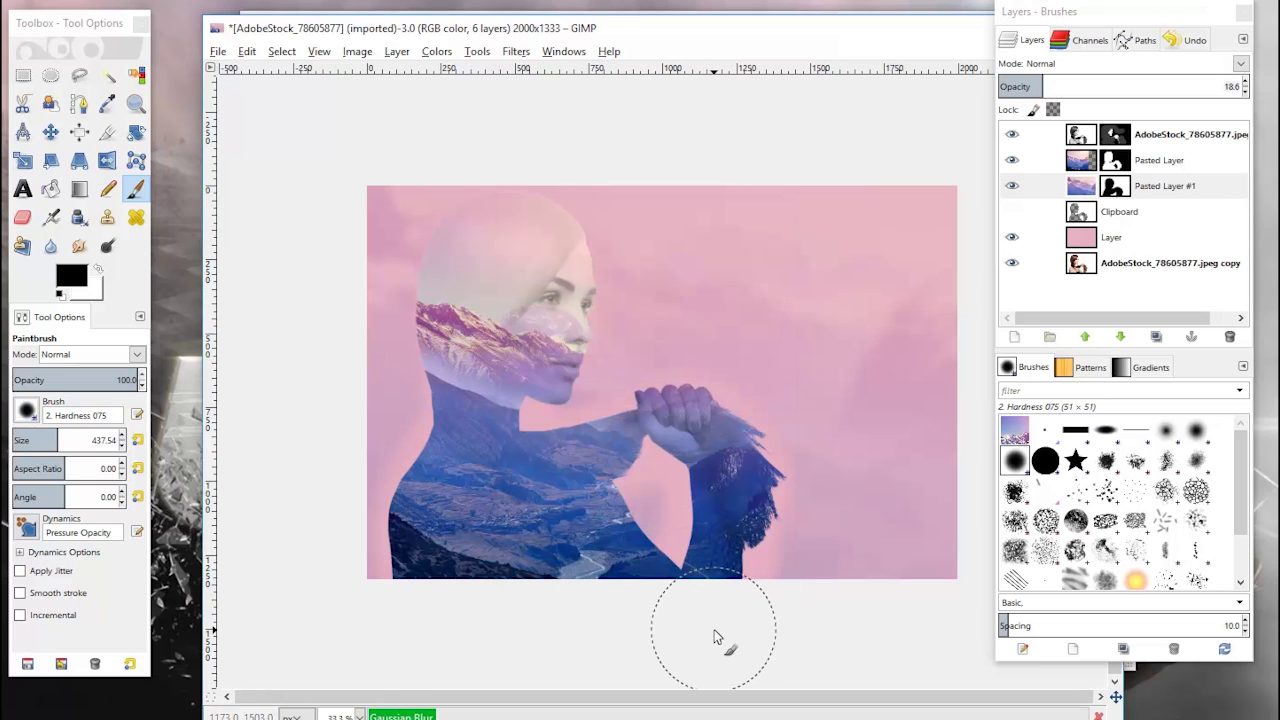
# Hide the pink fill layer so the background fades to white
pyautogui.click(1081, 237)
pyautogui.click(1012, 237)
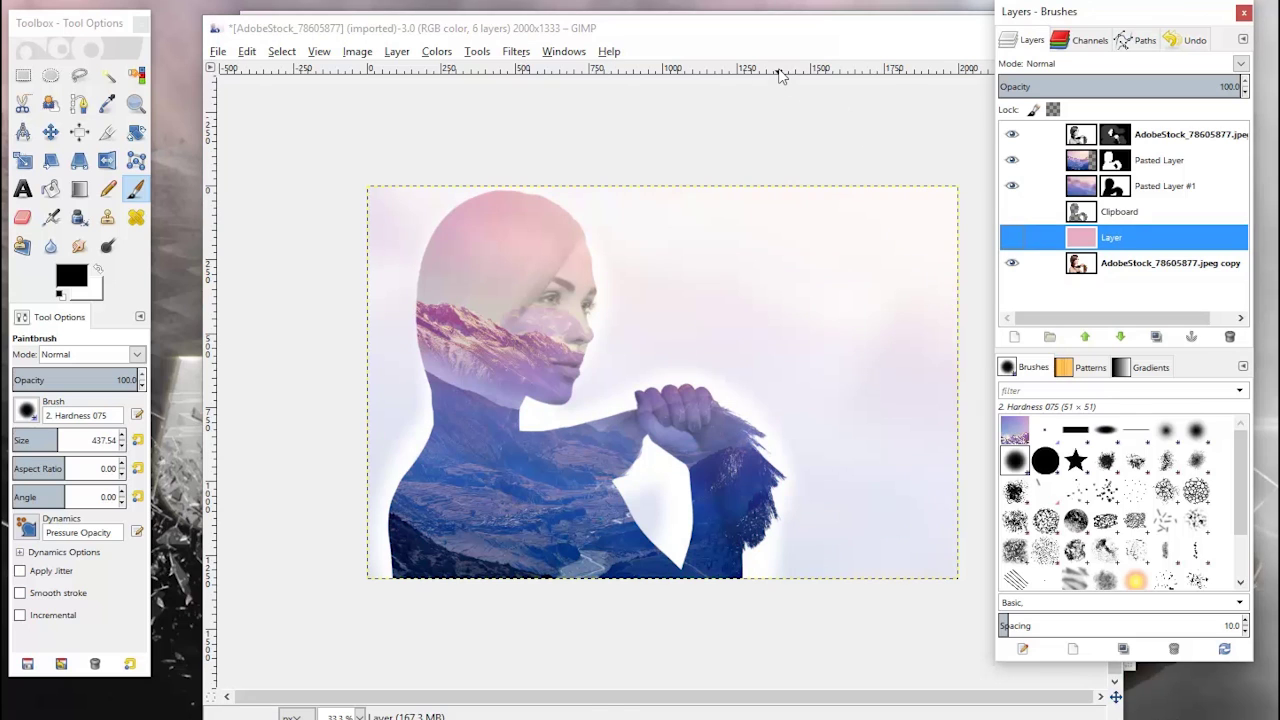
pyautogui.moveTo(783, 29); pyautogui.dragTo(735, 10)
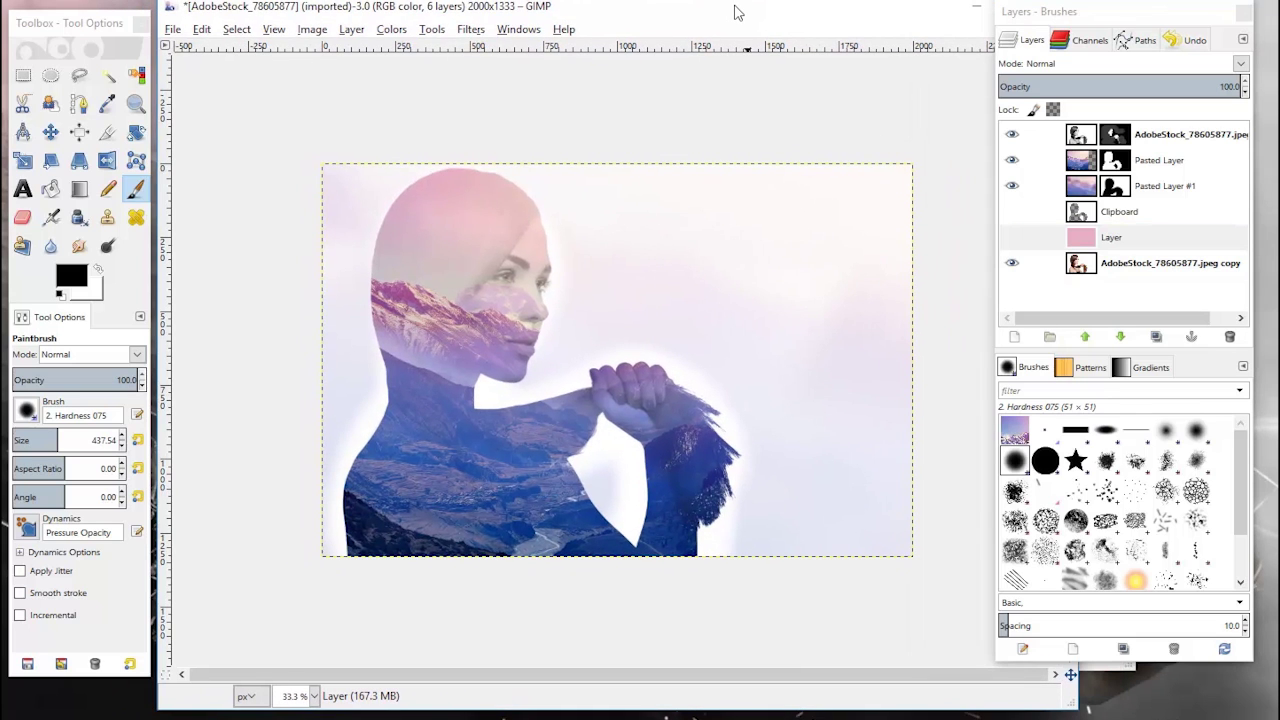